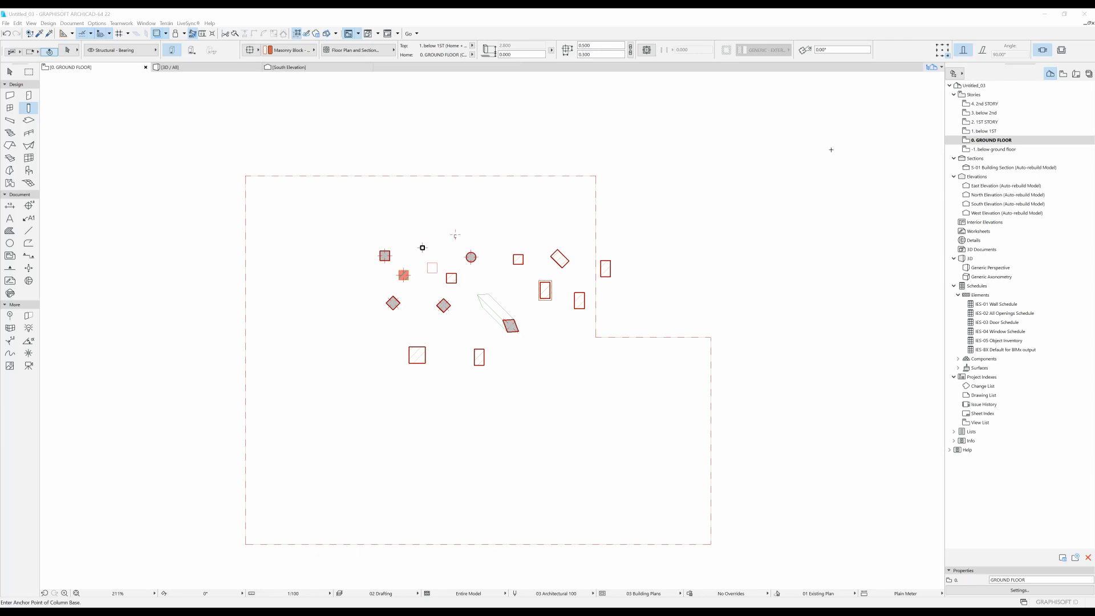
Step: Try to draw a straight horizontal beam from the large square column past the neighbouring brick column, and undo it
key(F2)
click(7, 122)
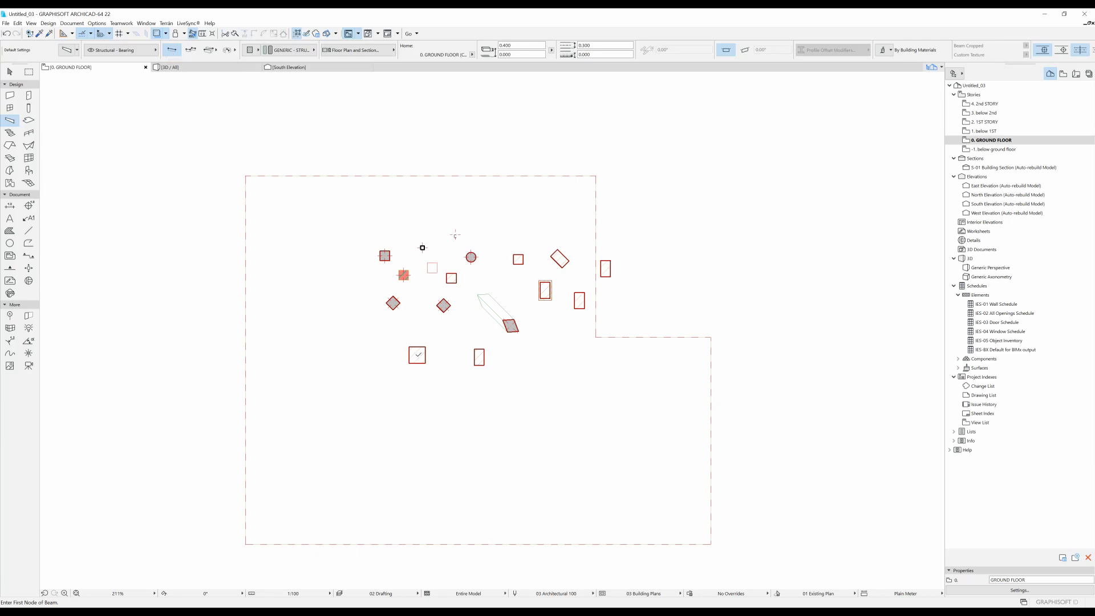
click(418, 354)
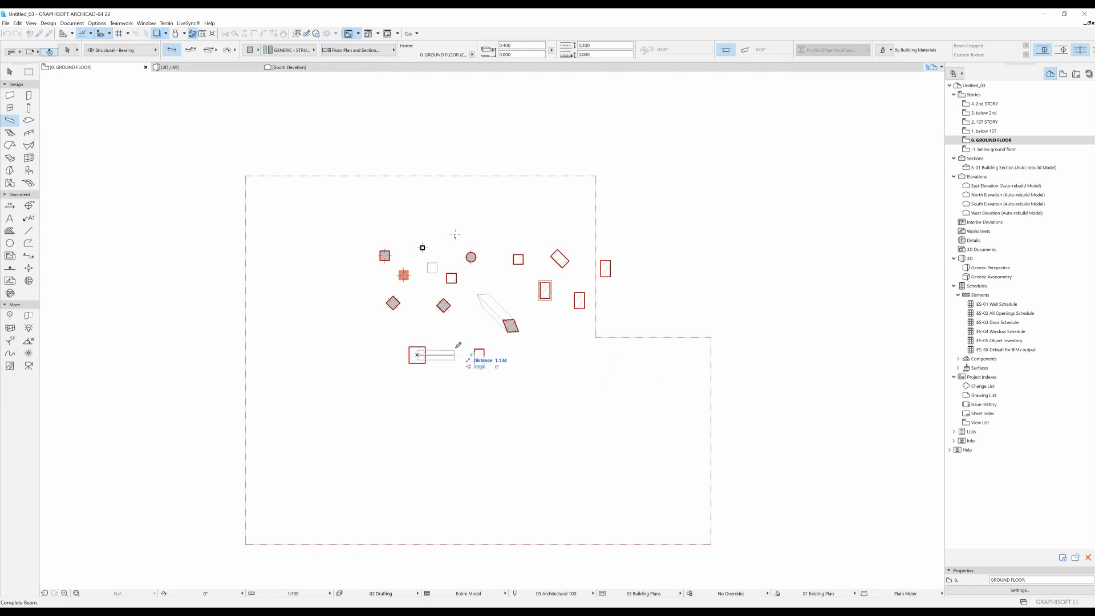
shift+click(516, 354)
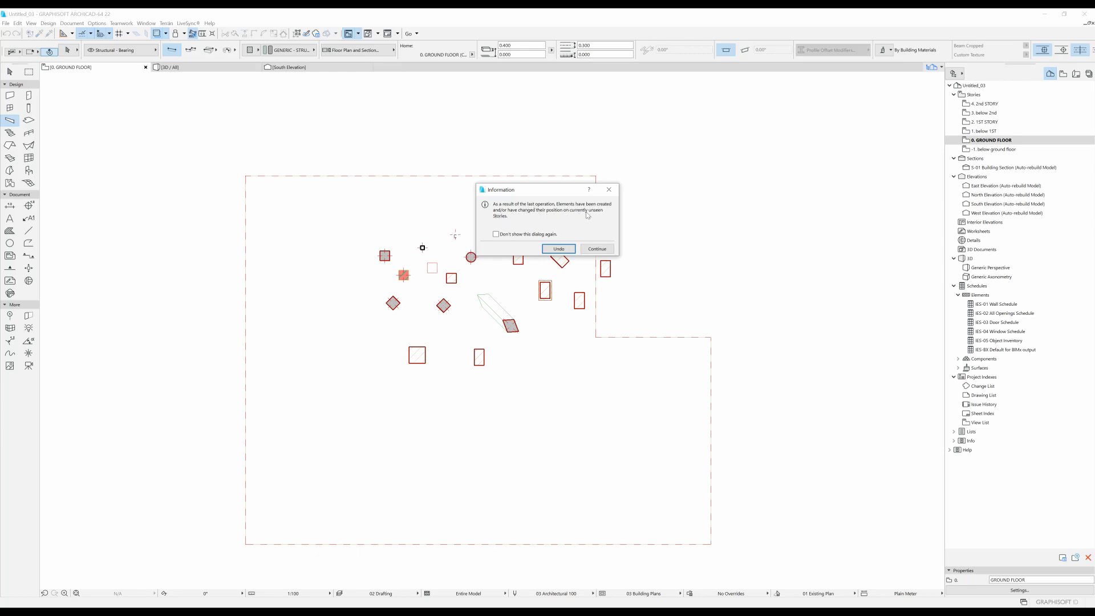
click(567, 252)
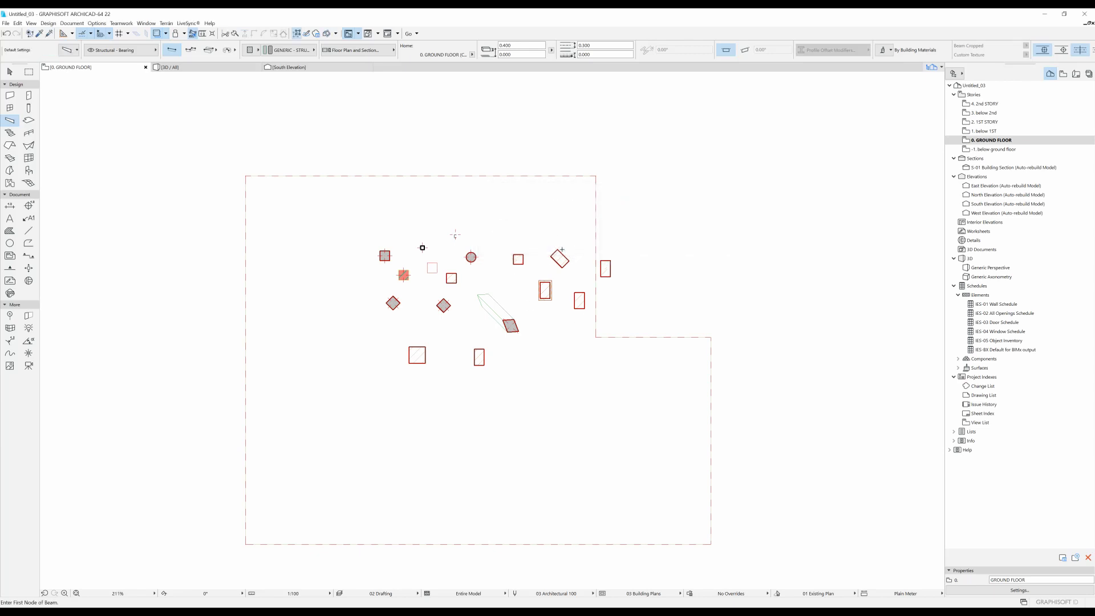
Step: Set the beam's top to 2.8 and bottom to 2.6 relative to Project Zero, and draw it horizontally from the large square column past its neighbour
click(551, 51)
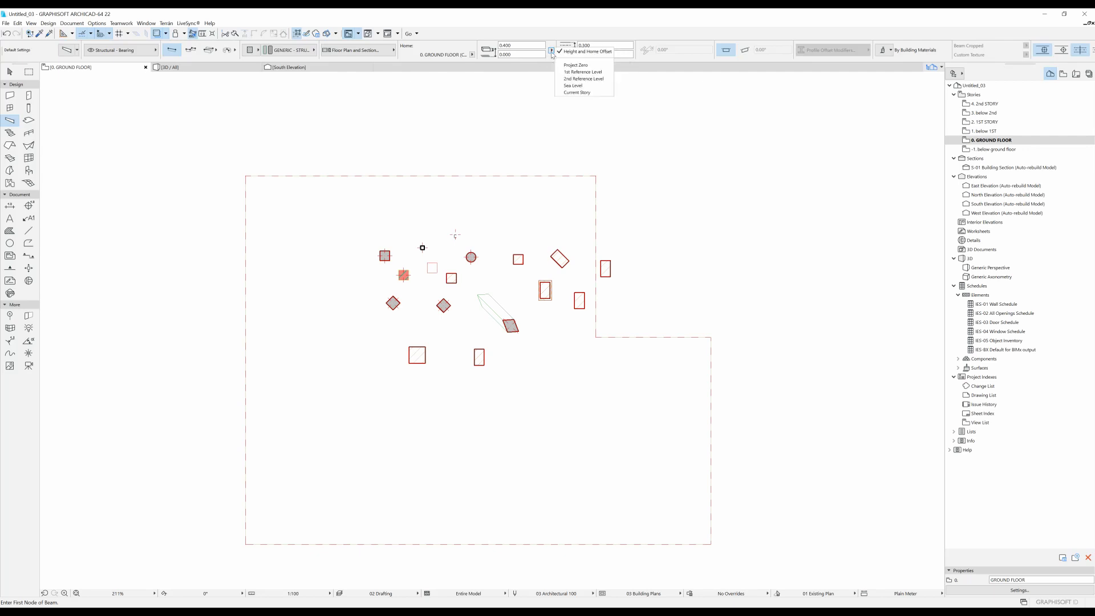
click(578, 66)
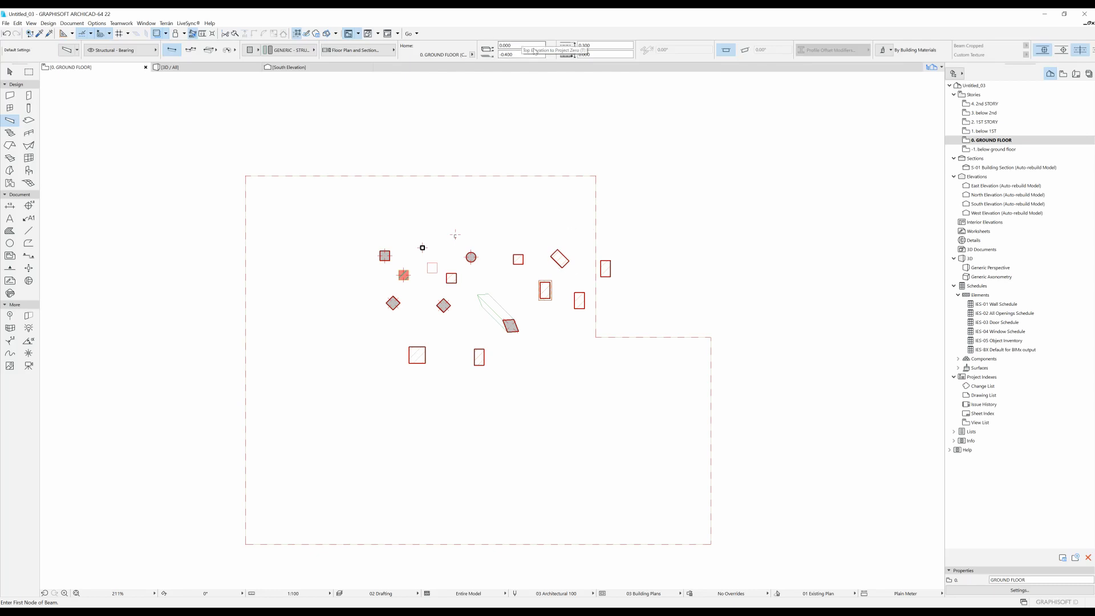
click(522, 45)
text(2.8)
click(523, 53)
text(2)
click(417, 354)
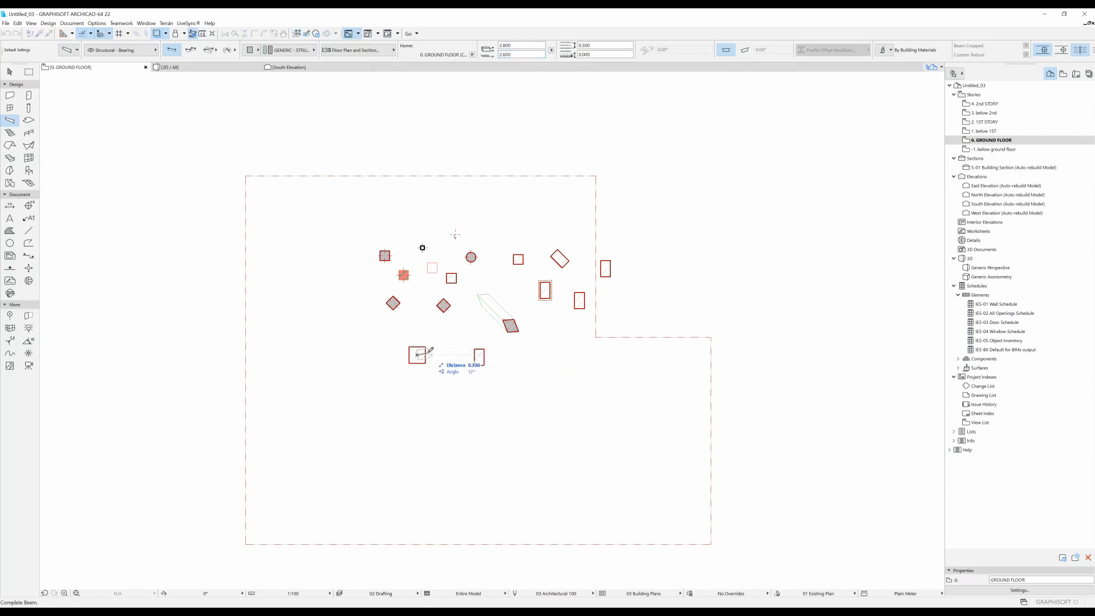
shift+click(523, 354)
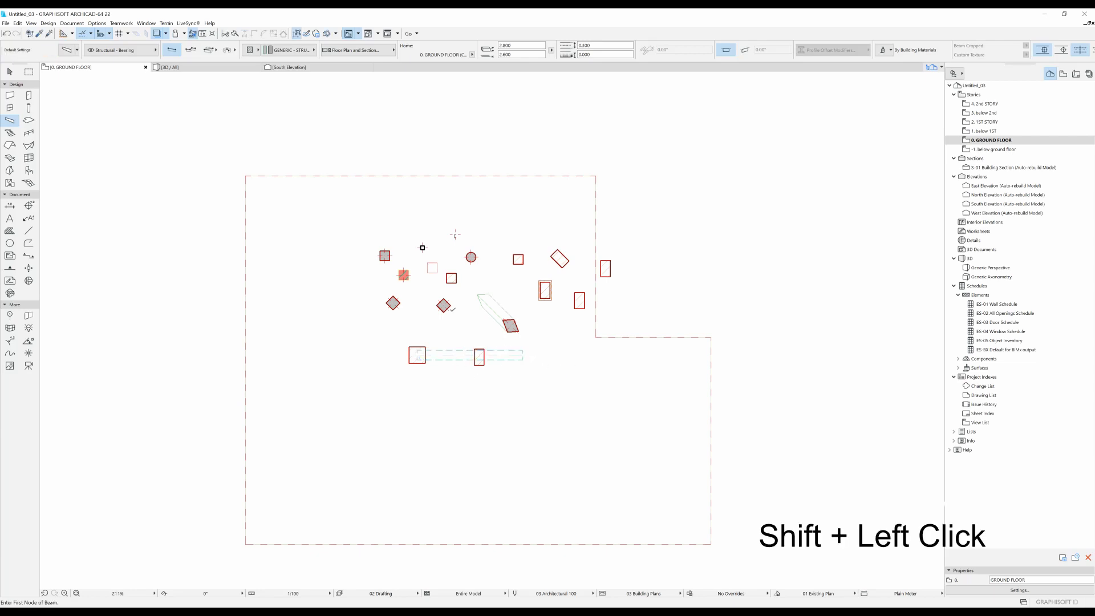
Step: Enclose the whole slab in a marquee and show its contents in 3D to inspect the new beam
click(28, 71)
click(221, 151)
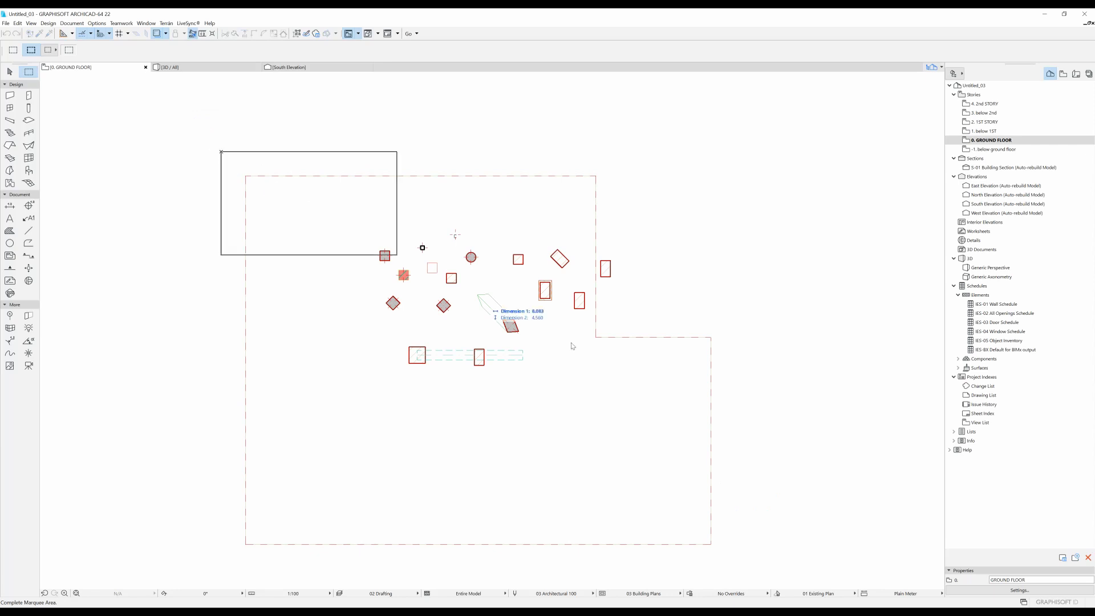
click(753, 557)
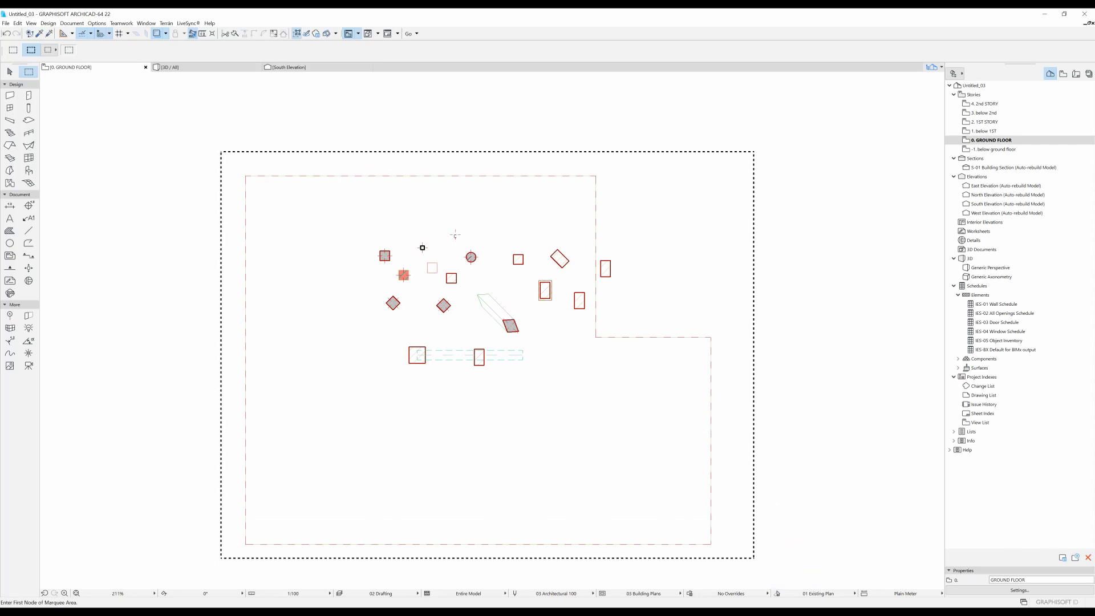
key(F5)
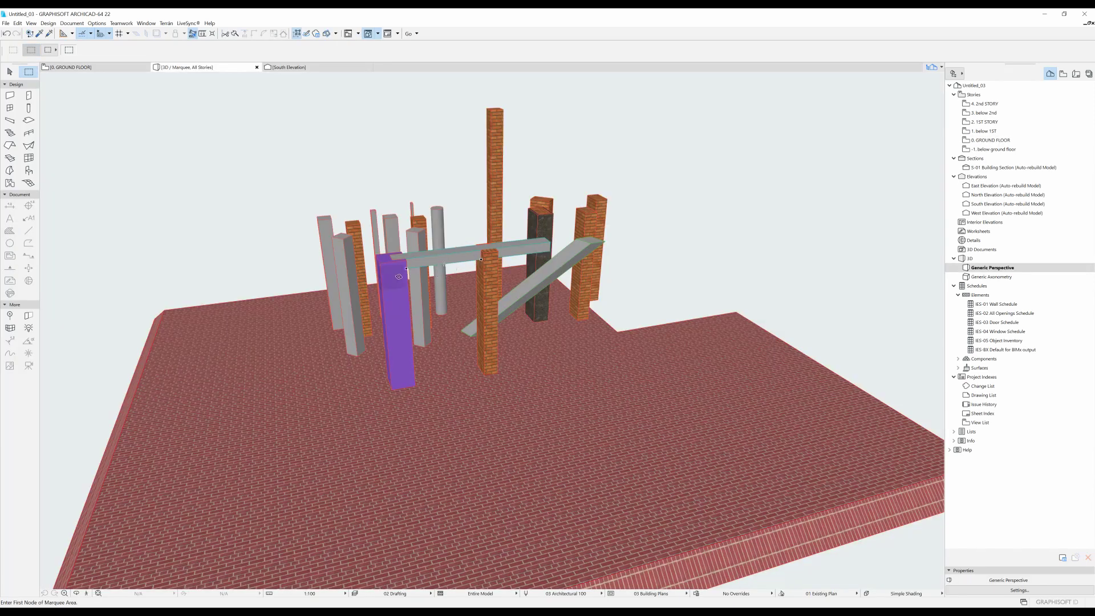
shift+middle_drag(399, 253, 442, 270)
click(439, 266)
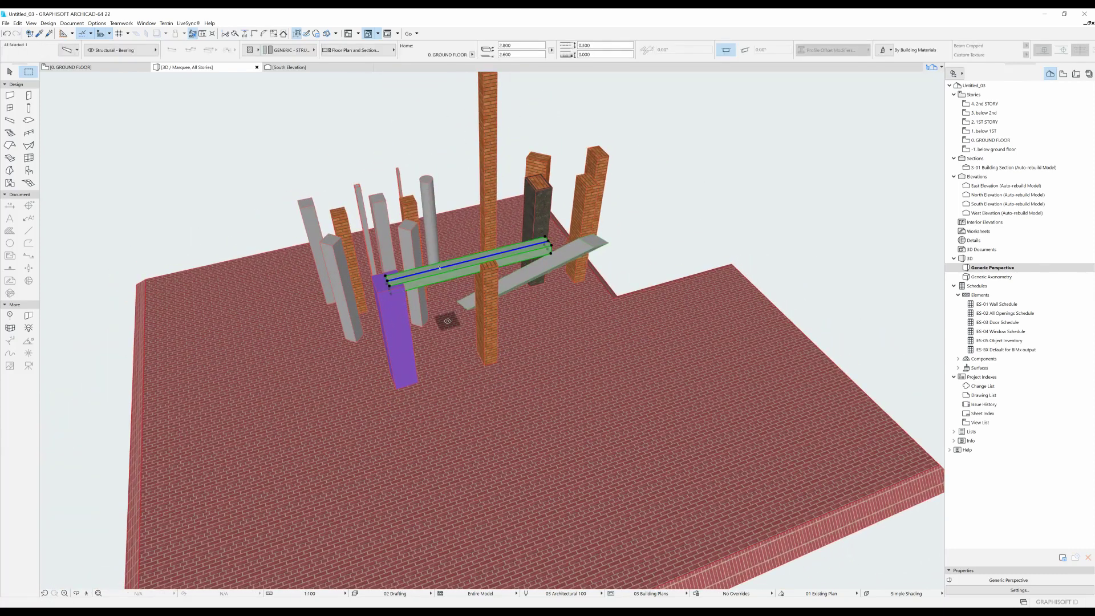
key(Escape)
shift+middle_drag(366, 246, 616, 234)
scroll(616, 234, up, 3)
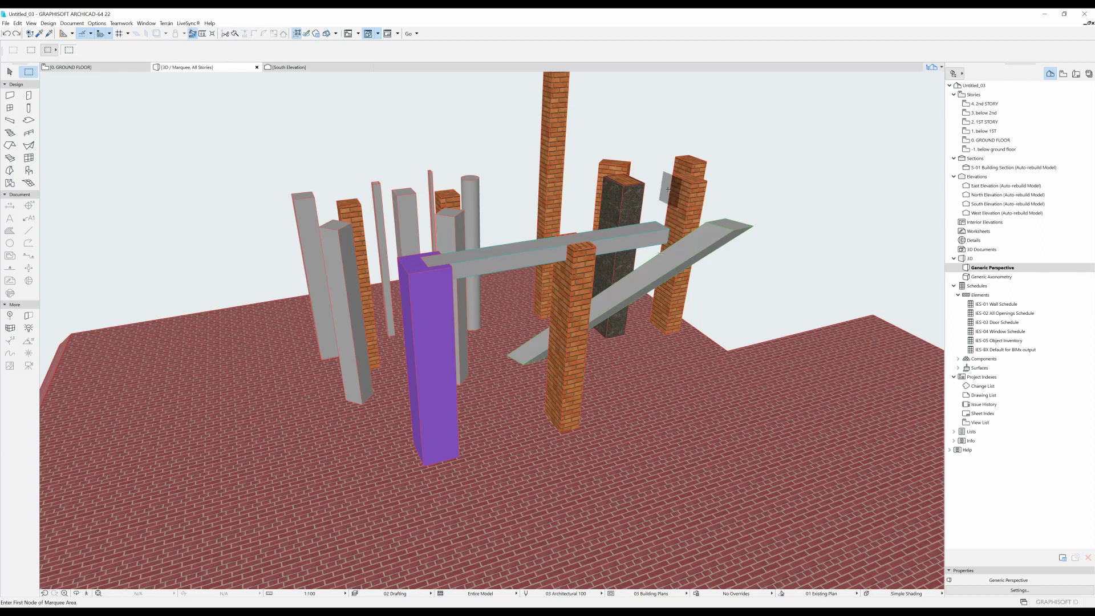
Step: Return to the ground floor plan and remove the marquee
key(F2)
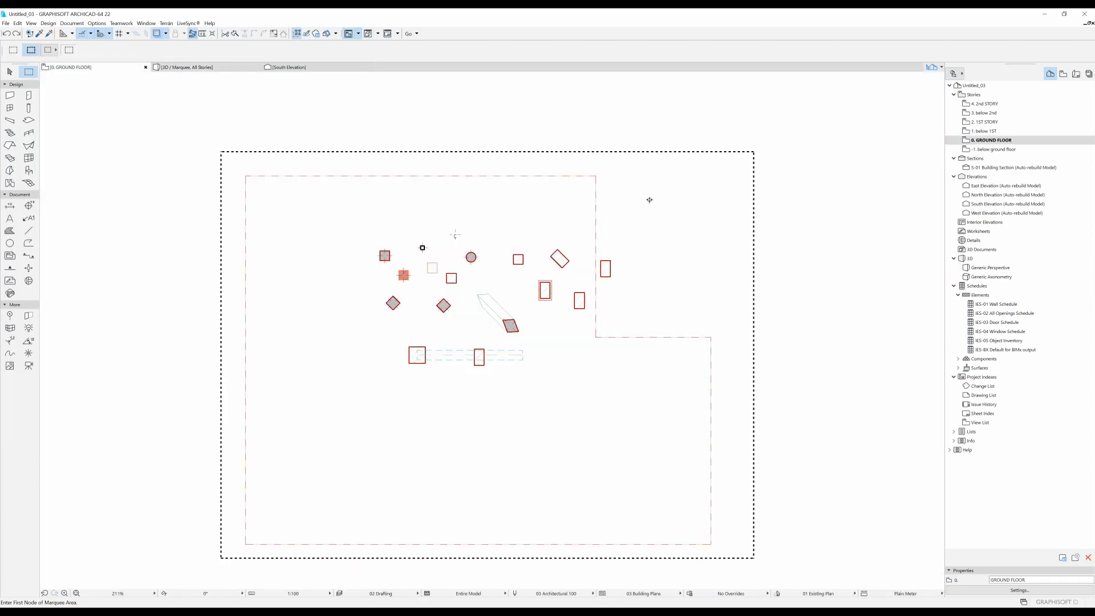
right_click(649, 200)
click(670, 203)
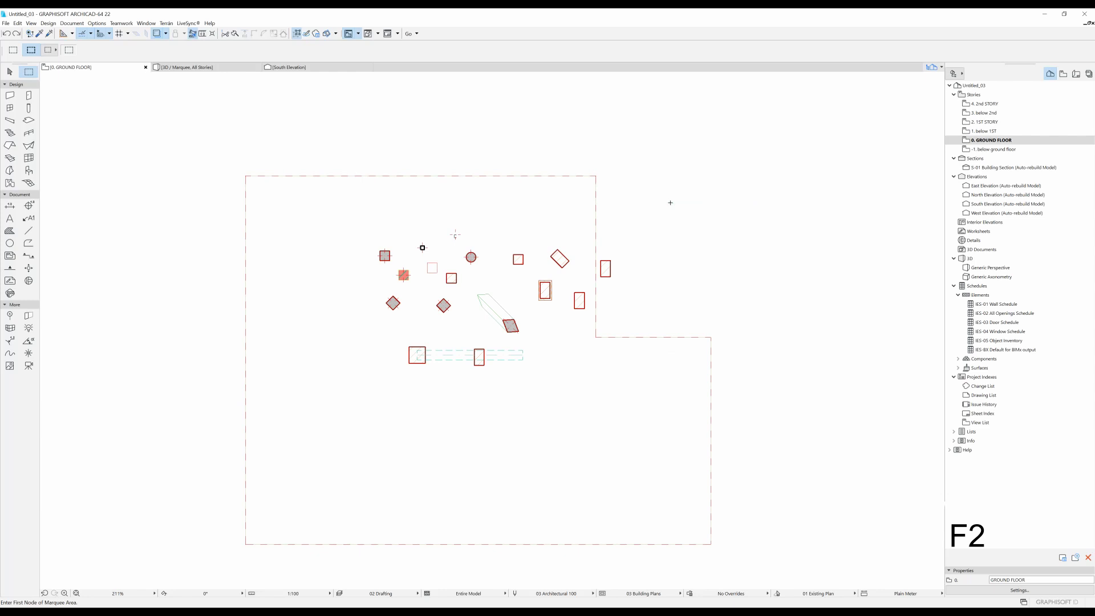
Step: Draw a chained beam through four column centres, from the small square column over the rotated column to the rectangular one below it
click(11, 121)
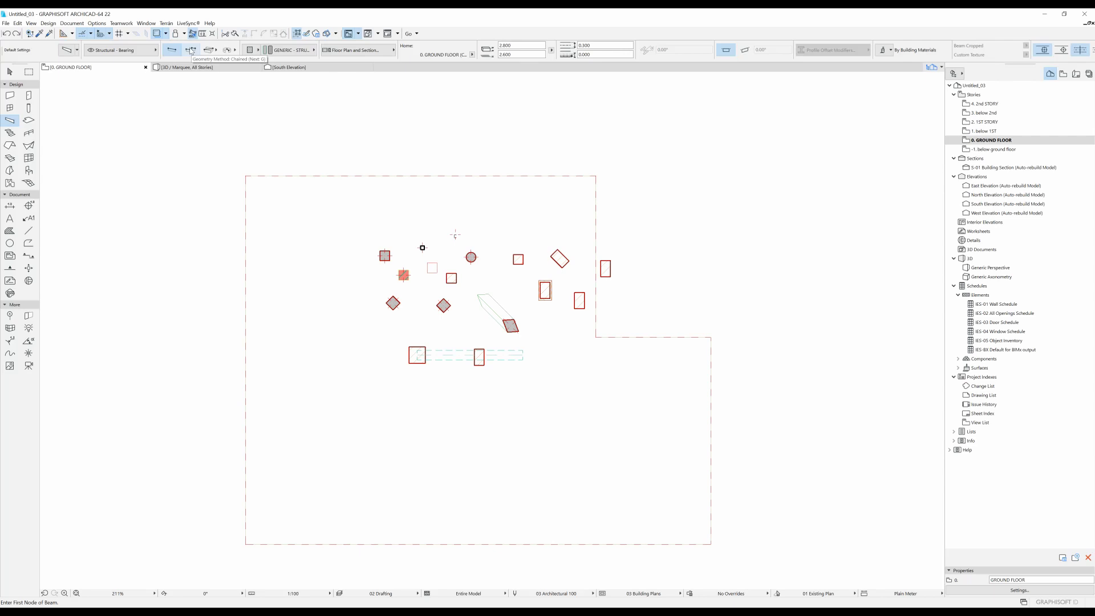
click(190, 50)
scroll(502, 311, up, 3)
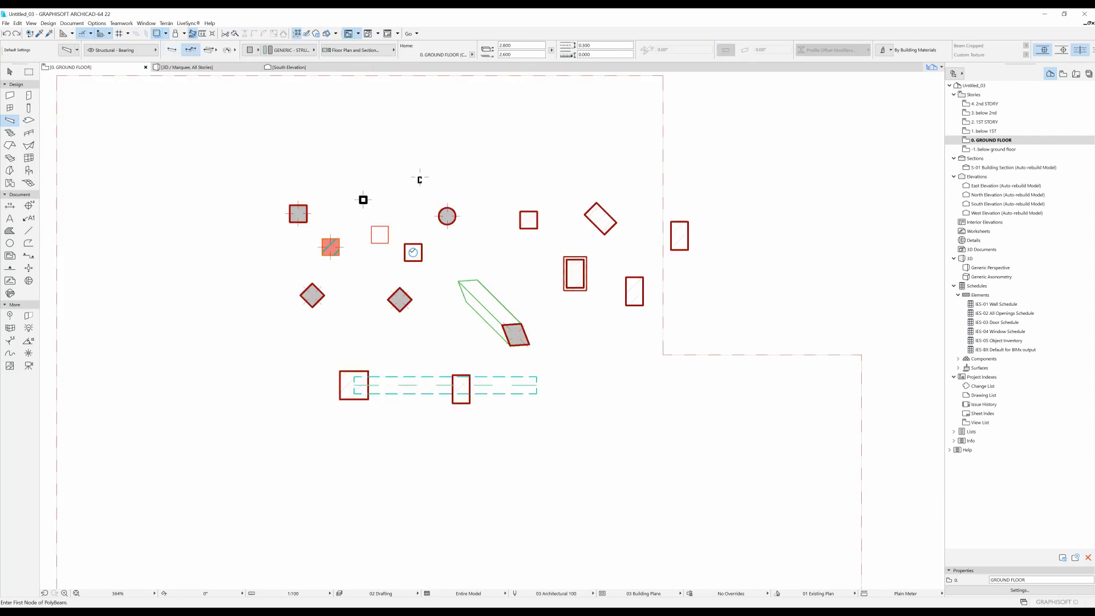
click(412, 252)
click(528, 220)
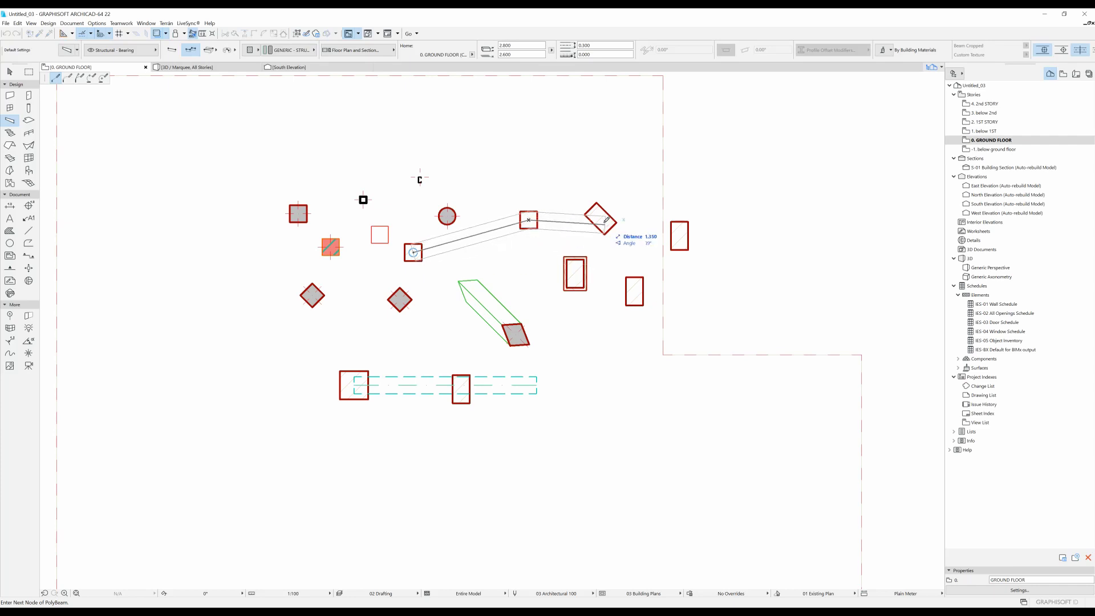
click(600, 218)
double_click(634, 288)
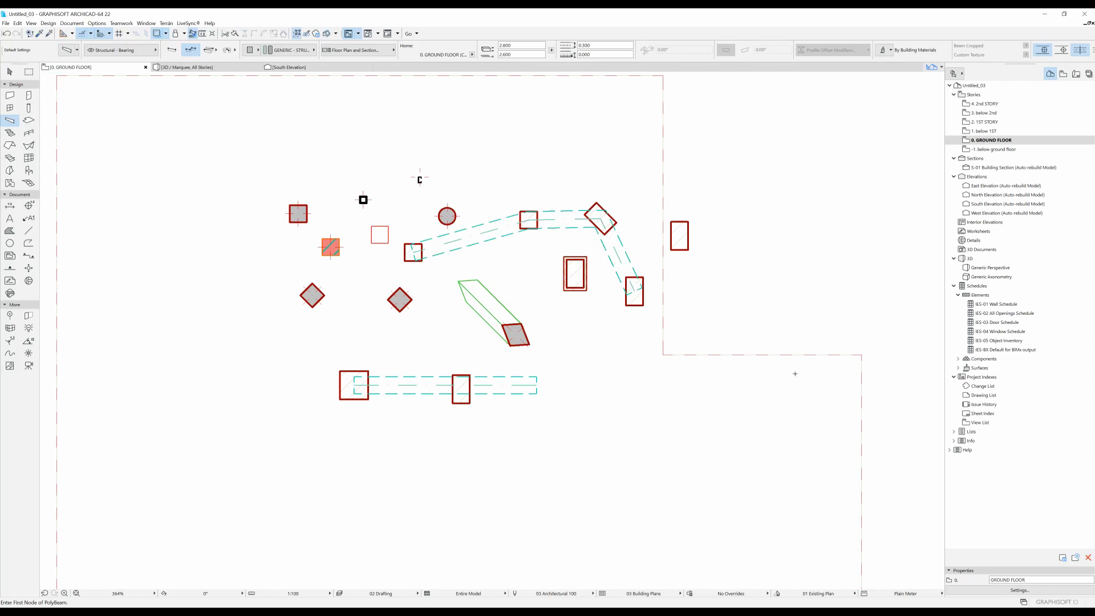
Step: Inspect the chained beam on its columns in 3D, and return to the ground floor plan
scroll(419, 180, down, 3)
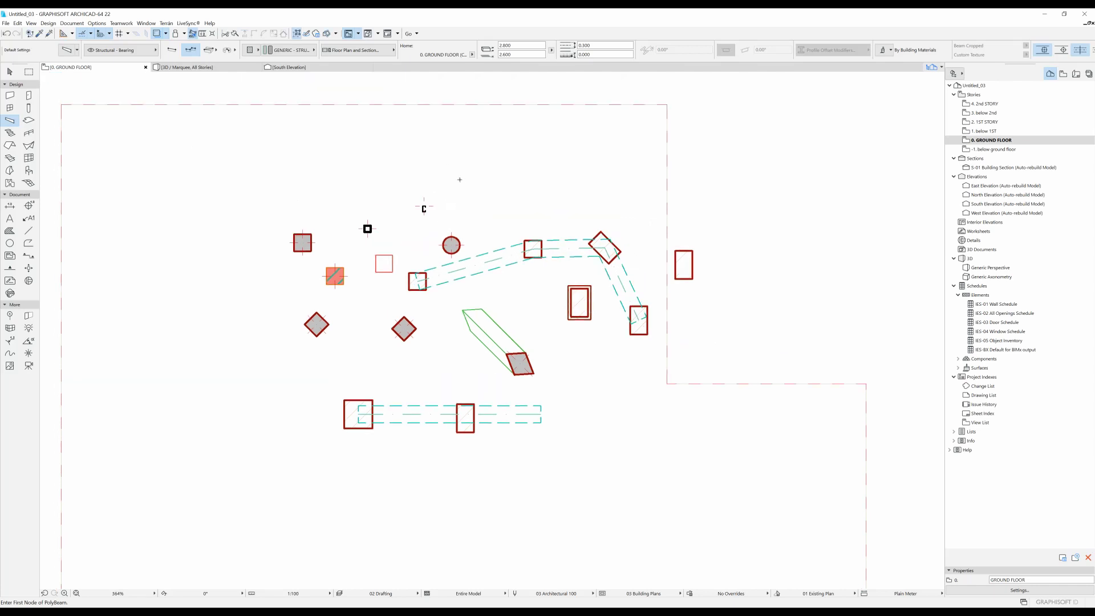
key(F3)
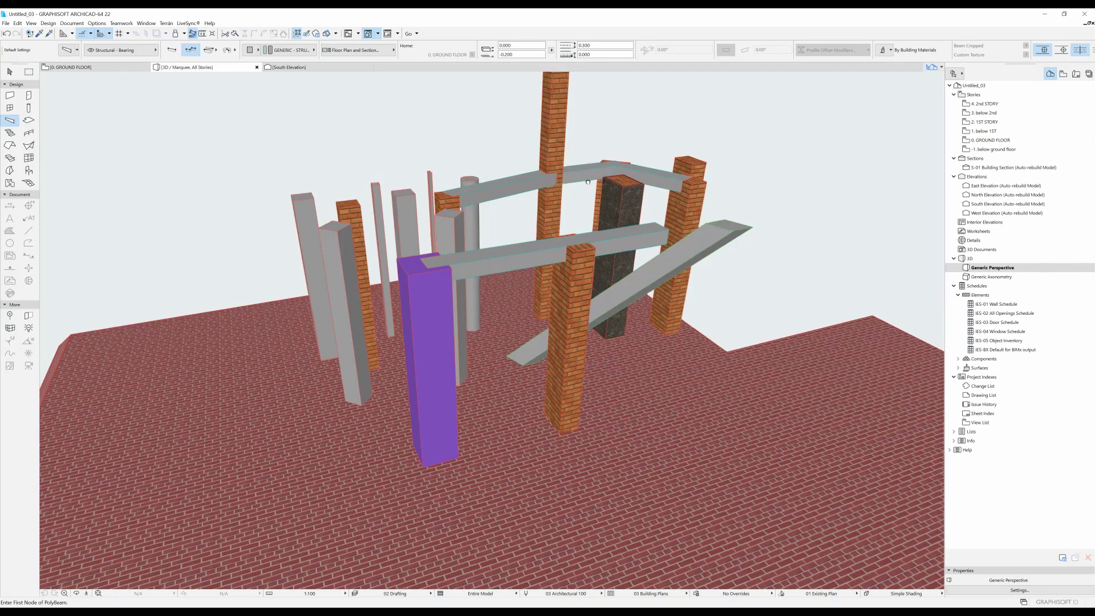
shift+middle_drag(534, 230, 543, 249)
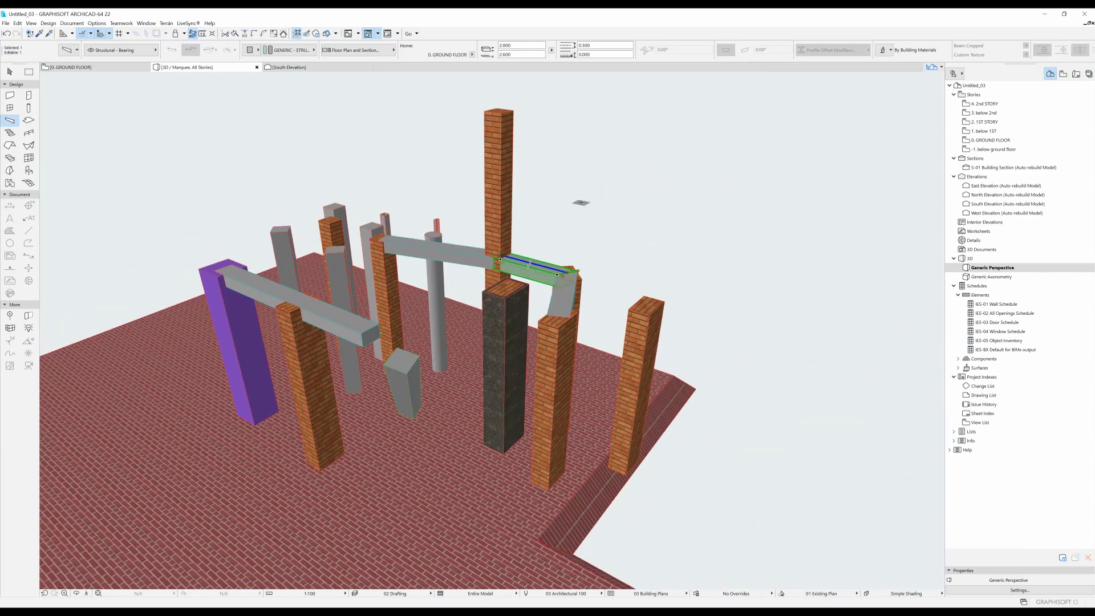
shift+middle_drag(315, 240, 467, 237)
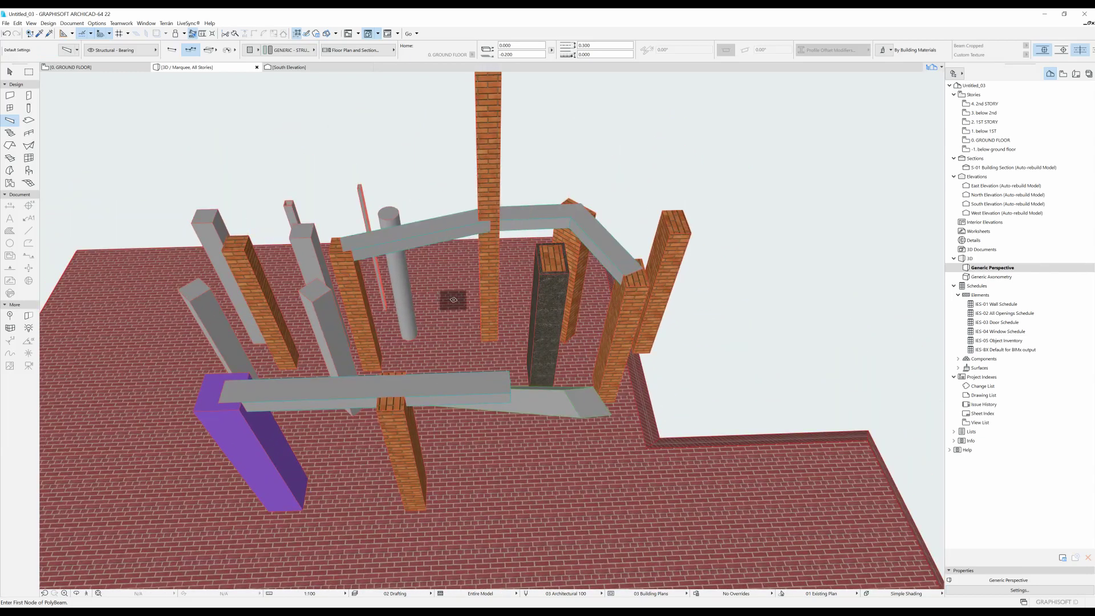
key(F2)
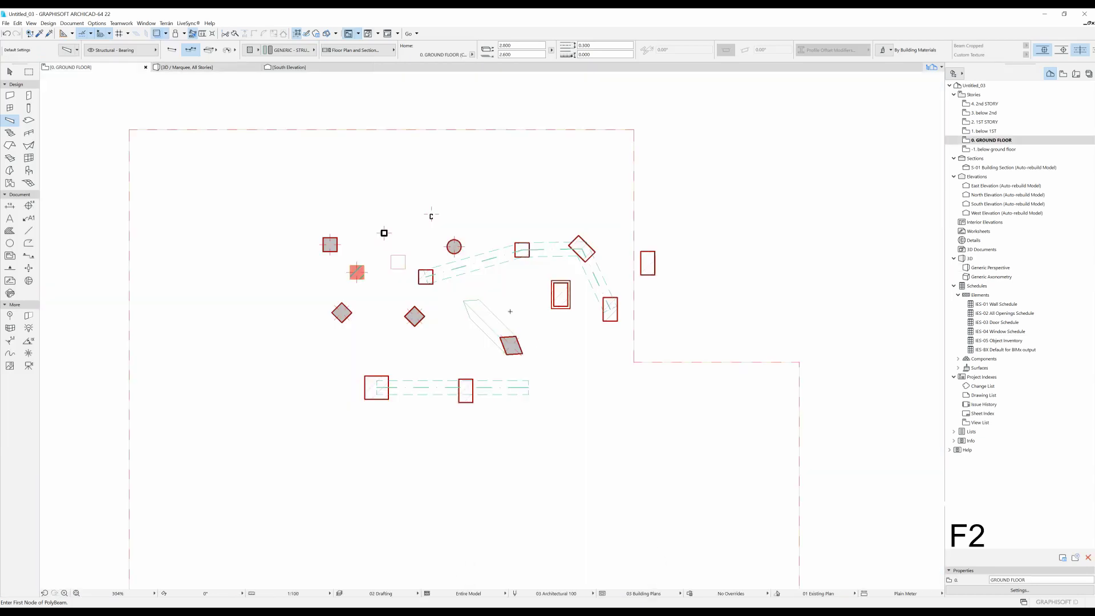
Step: Draw a rectangular beam frame from two opposite corners on the slab's lower-left area, below the straight beam
scroll(532, 357, down, 4)
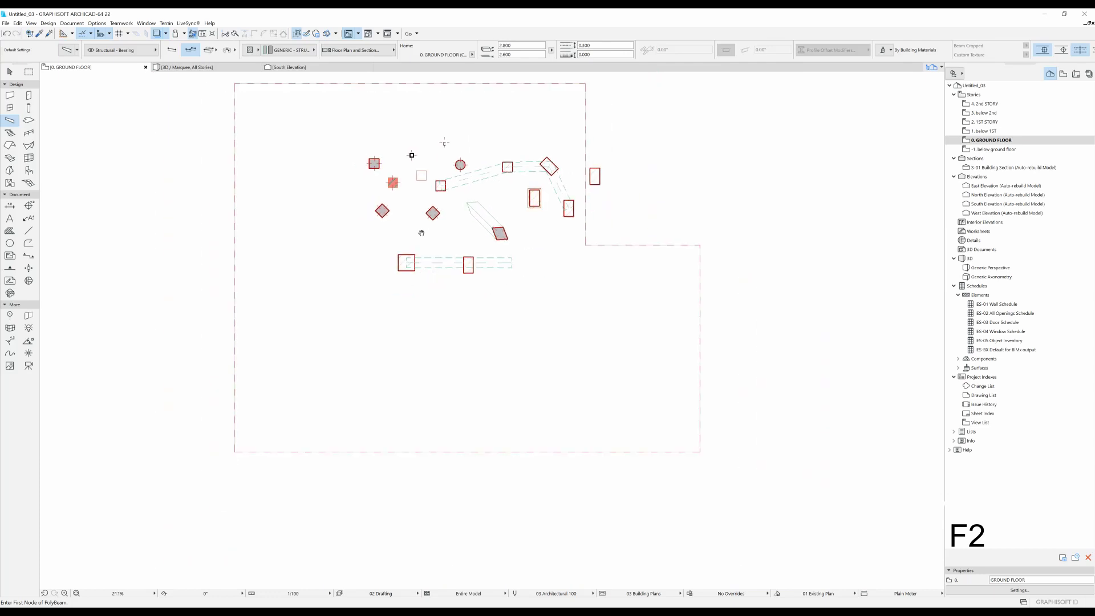
click(209, 50)
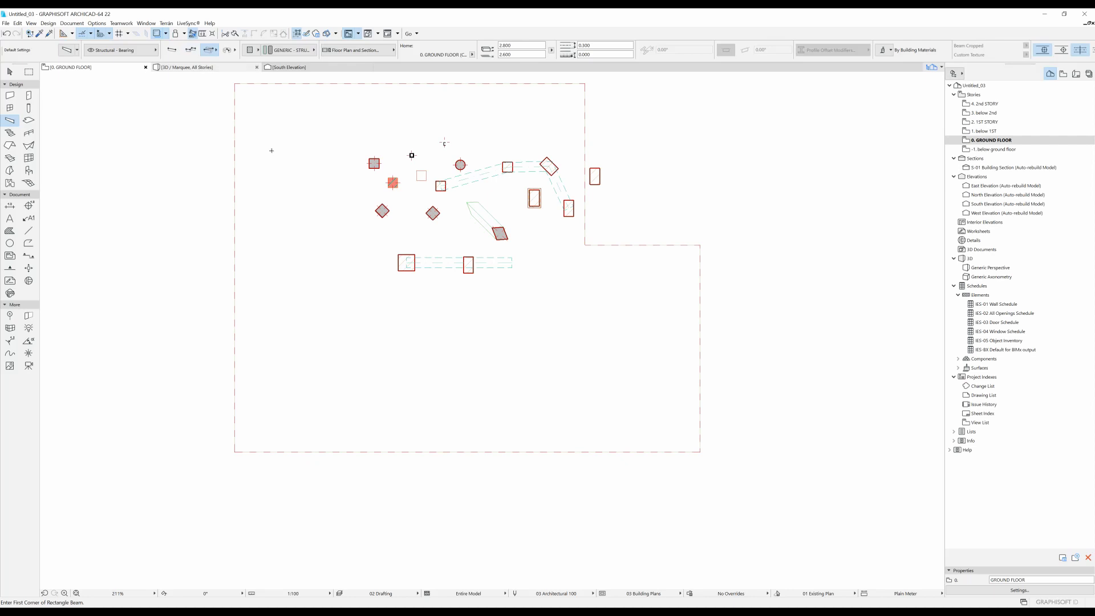
click(211, 52)
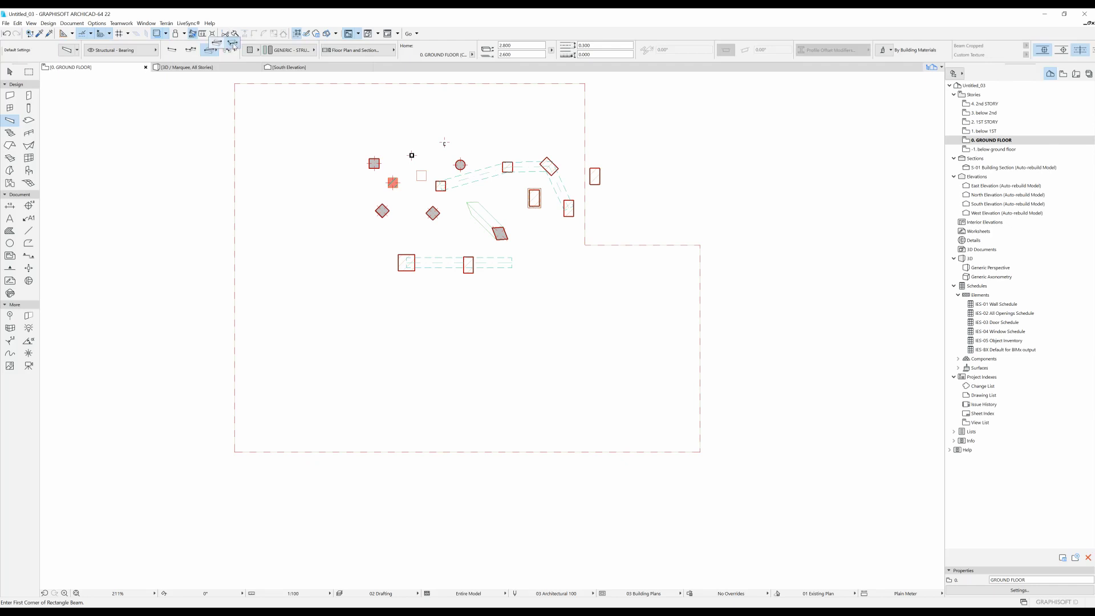
click(218, 44)
click(291, 390)
click(418, 293)
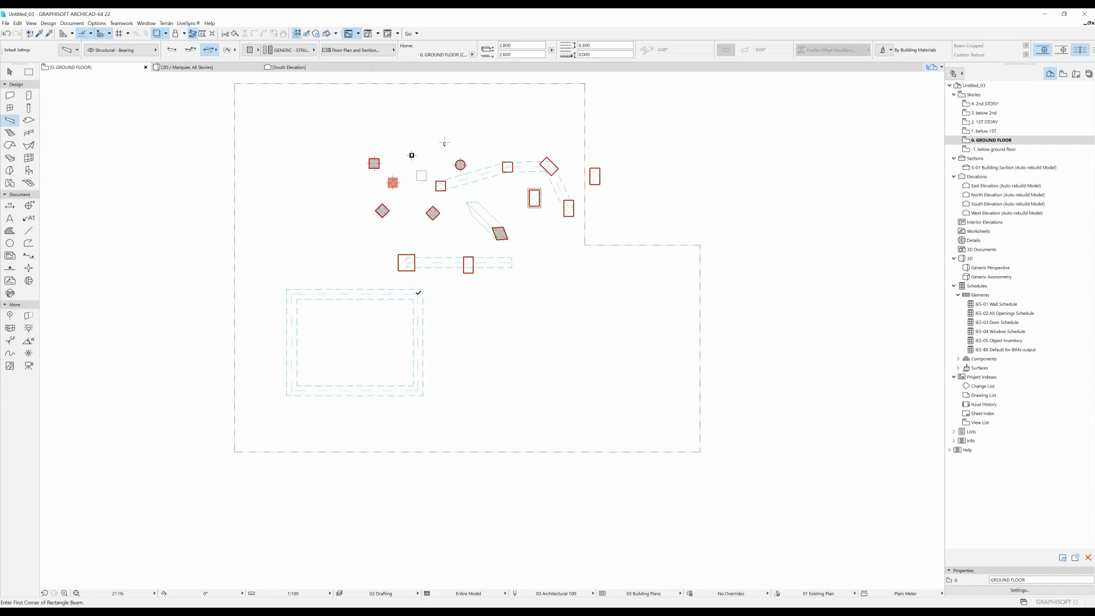
Step: Draw a rectangular beam frame with the rotated rectangle method on the slab's lower-right area, with a horizontal base about 3.7 m long
click(210, 51)
click(231, 44)
click(508, 388)
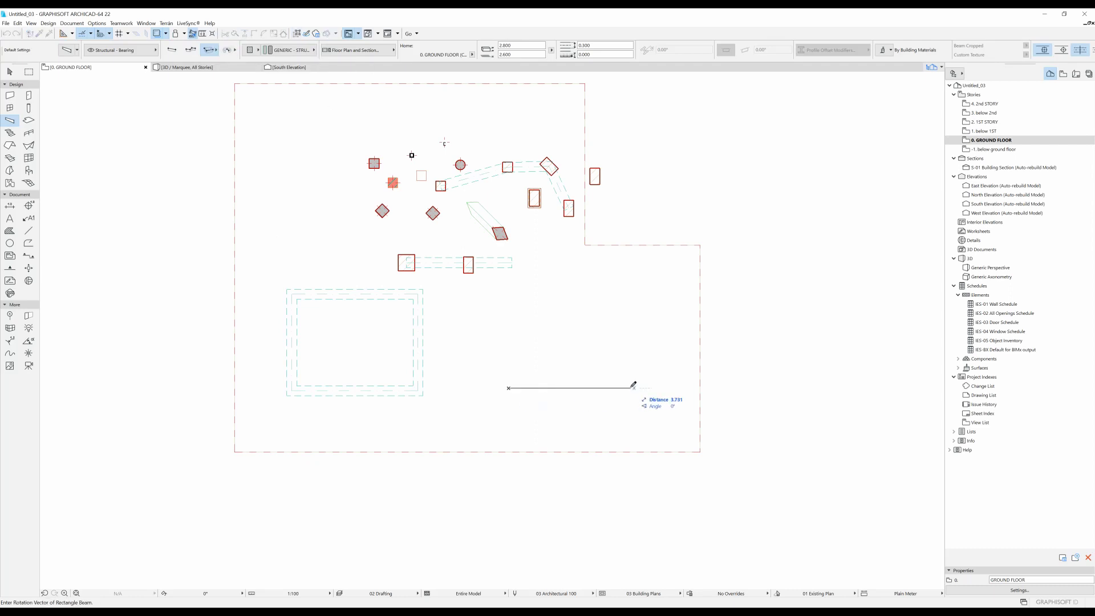
click(633, 385)
click(632, 283)
Step: Draw a smaller rotated-rectangle beam frame with a horizontal base, overlapping the right side of the lower-left frame
middle_drag(393, 308, 424, 315)
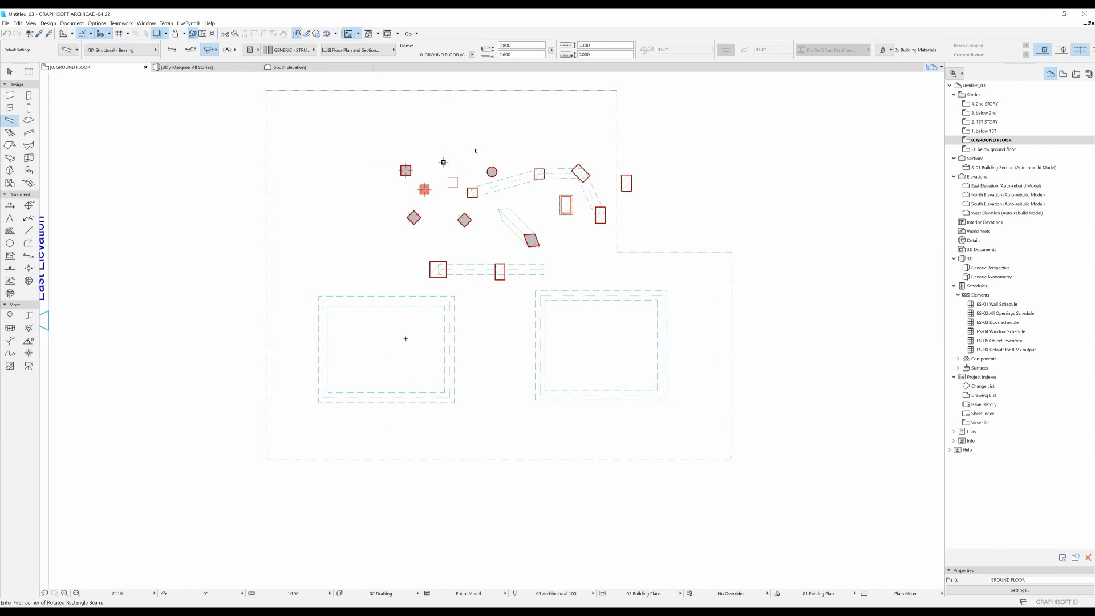
scroll(405, 338, up, 2)
click(401, 382)
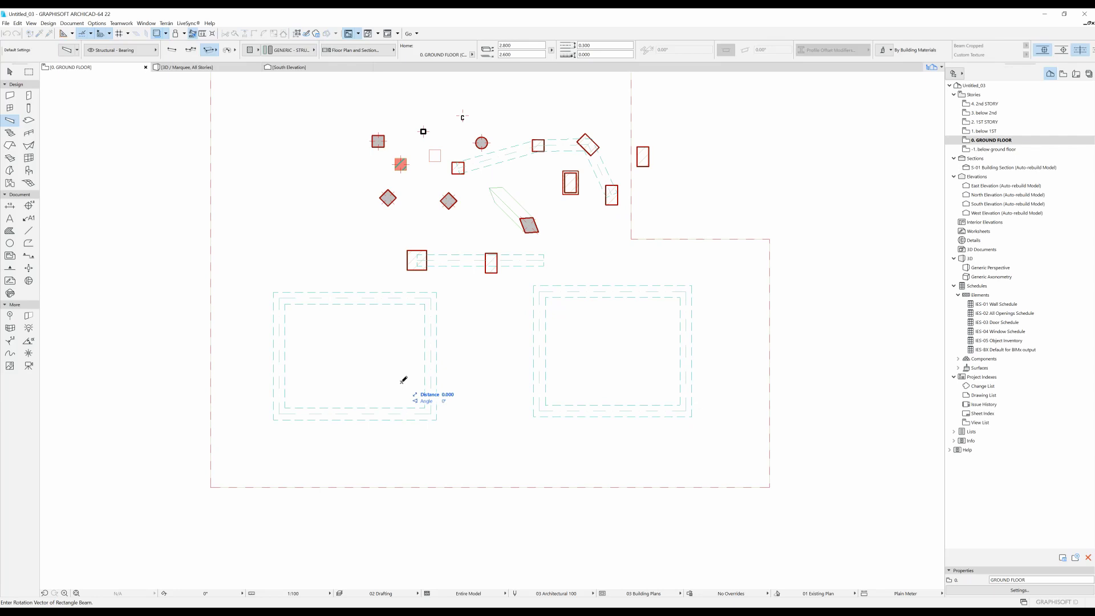
click(517, 381)
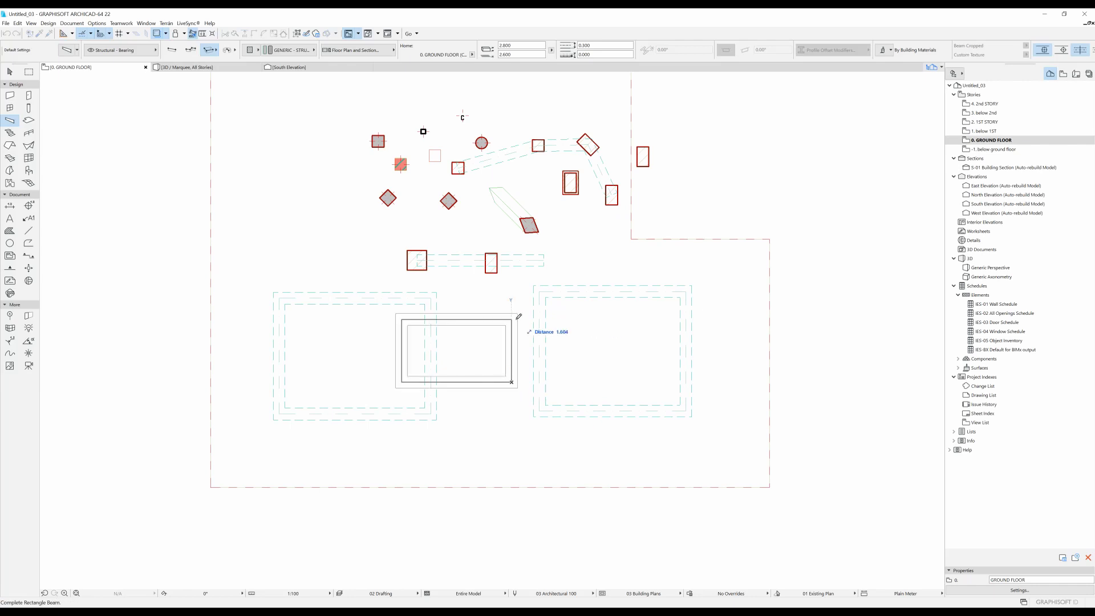
click(512, 302)
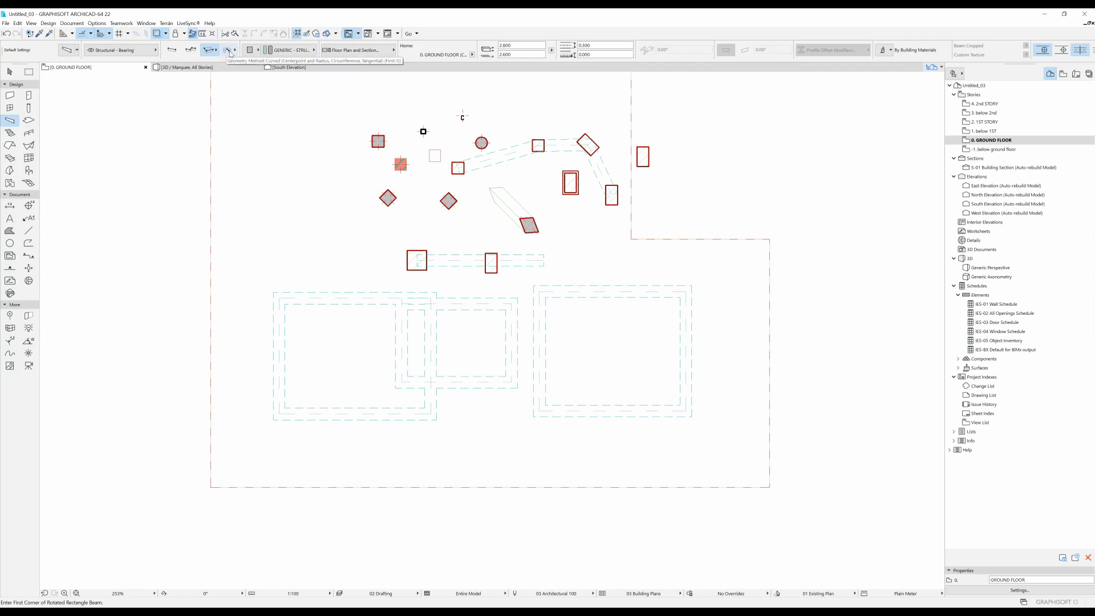
Step: Draw a circular beam by centerpoint and radius, centred on the slab's projecting upper-right corner, with a radius of about 2.5 m
click(230, 52)
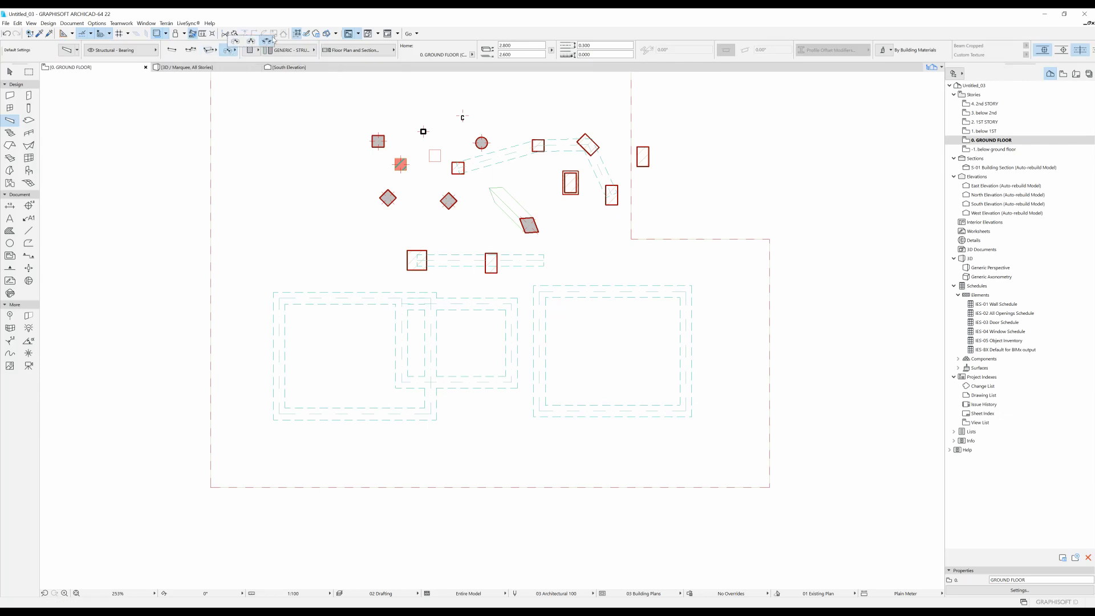
click(235, 43)
click(229, 51)
click(229, 50)
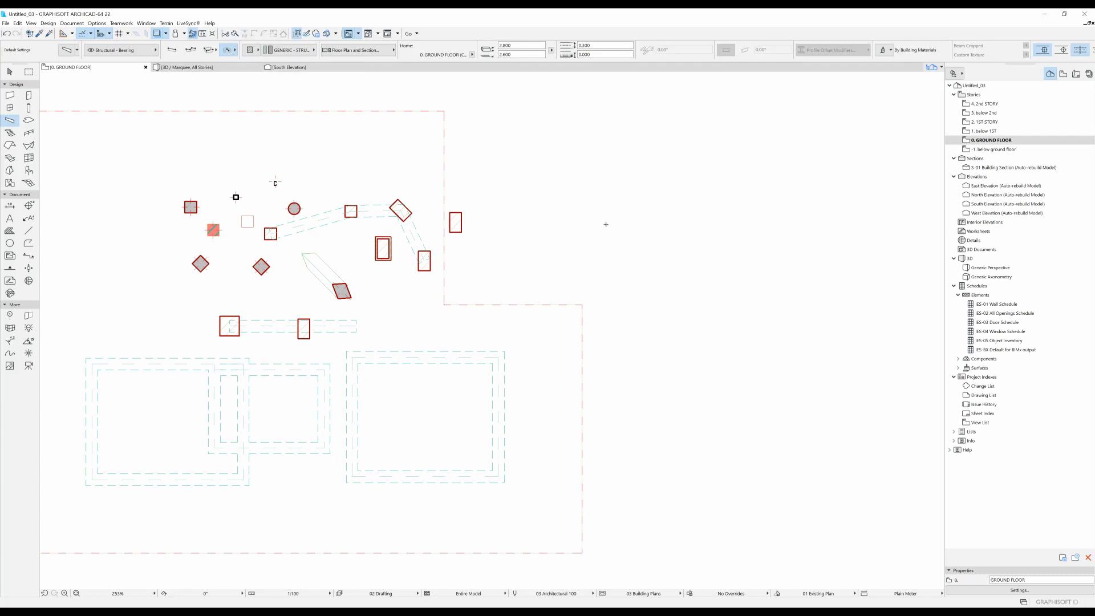
click(494, 282)
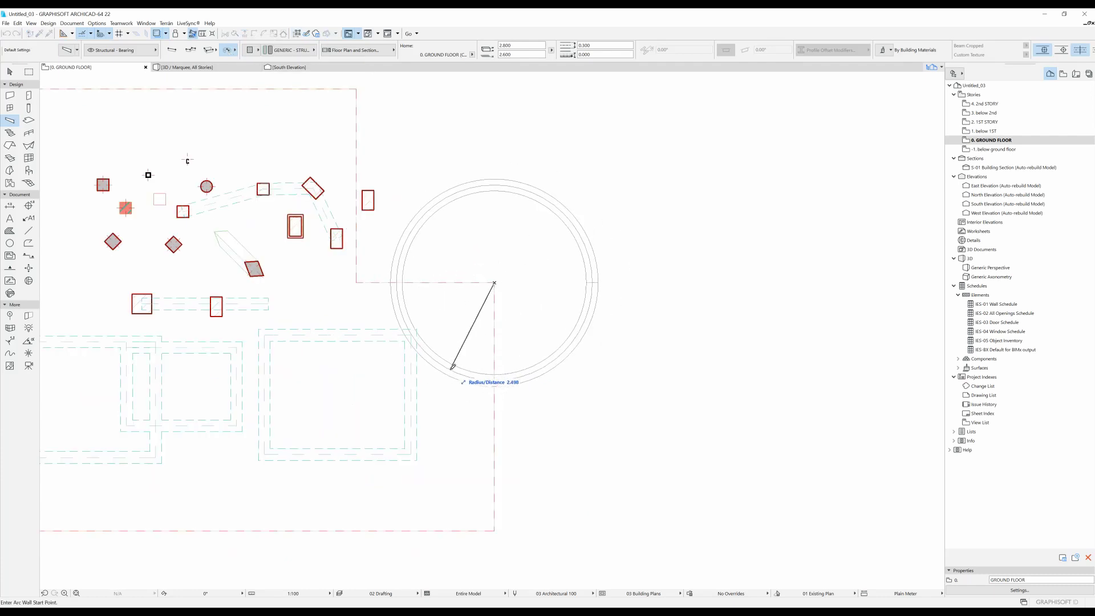
click(453, 367)
click(453, 365)
Step: Draw a concentric arc beam of about 1.4 m radius inside the circular beam, running clockwise from upper left to the horizontal axis
click(480, 267)
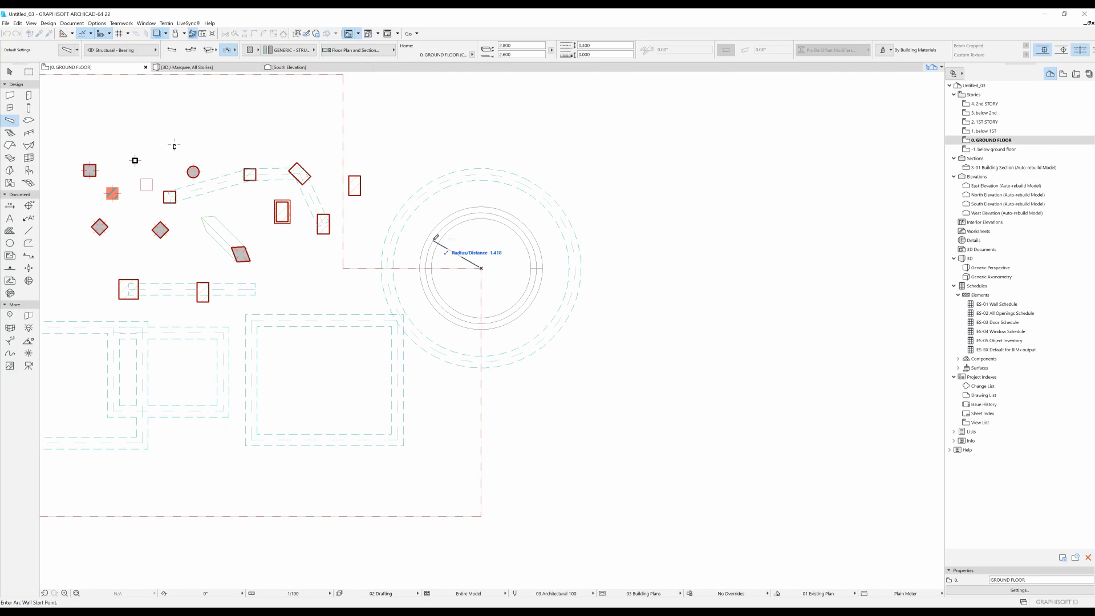
text(1)
key(Return)
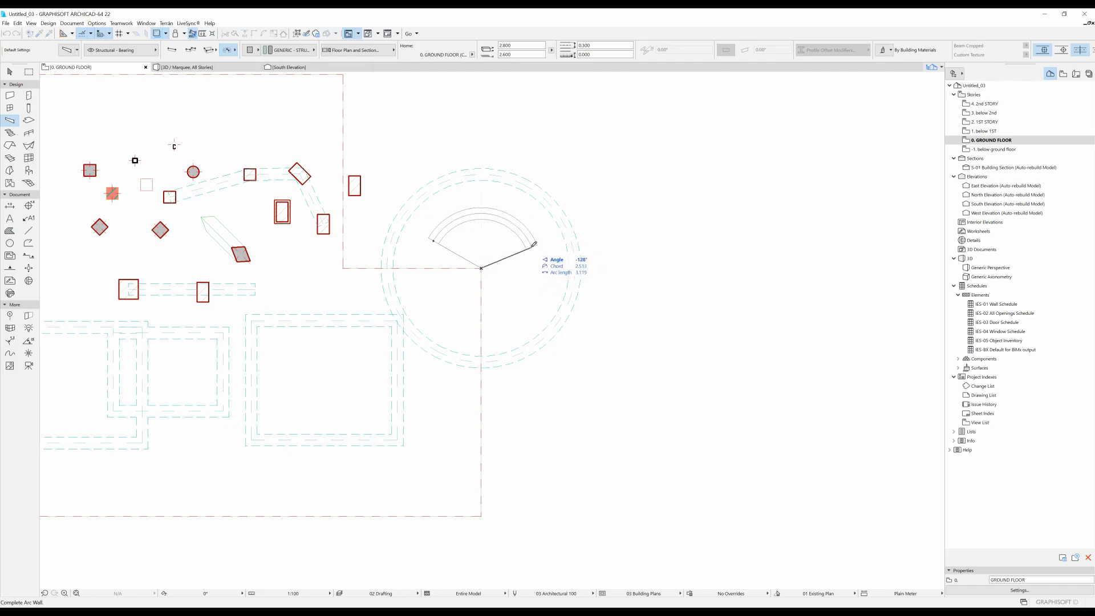
key(Tab)
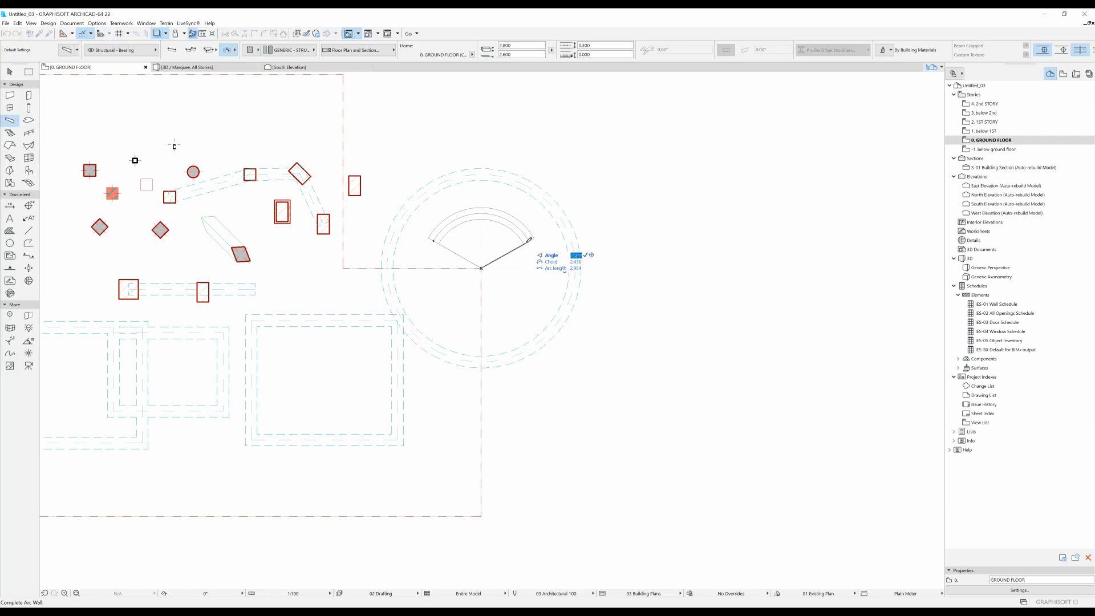
key(Tab)
click(536, 266)
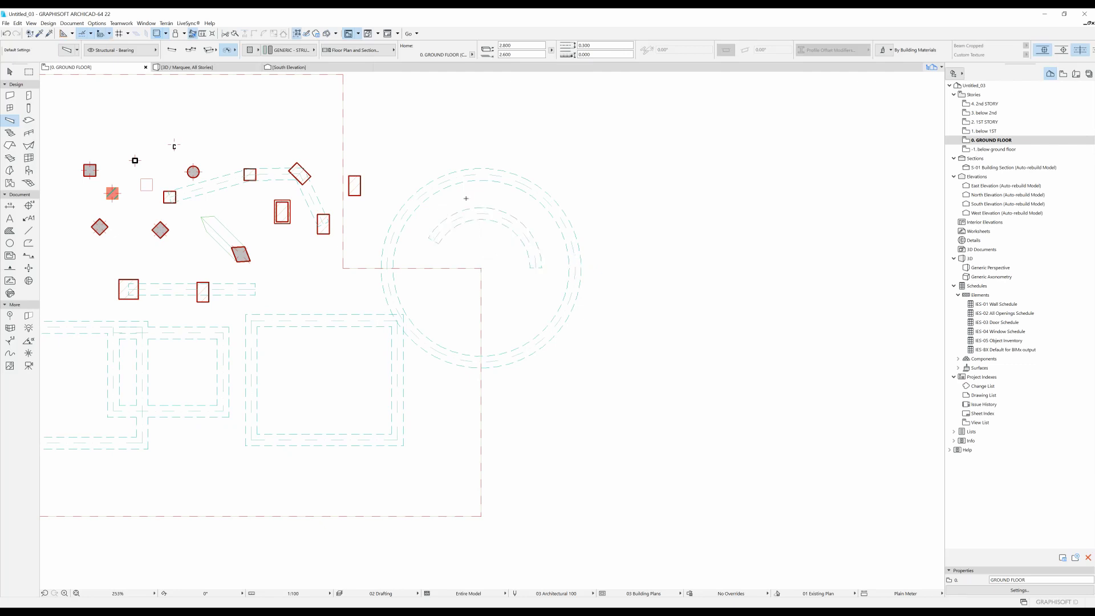
Step: Switch the curved geometry method to circumference and draw a three-point arc beam to the right of the circular beam
click(228, 51)
click(252, 43)
middle_drag(570, 145, 447, 159)
click(513, 298)
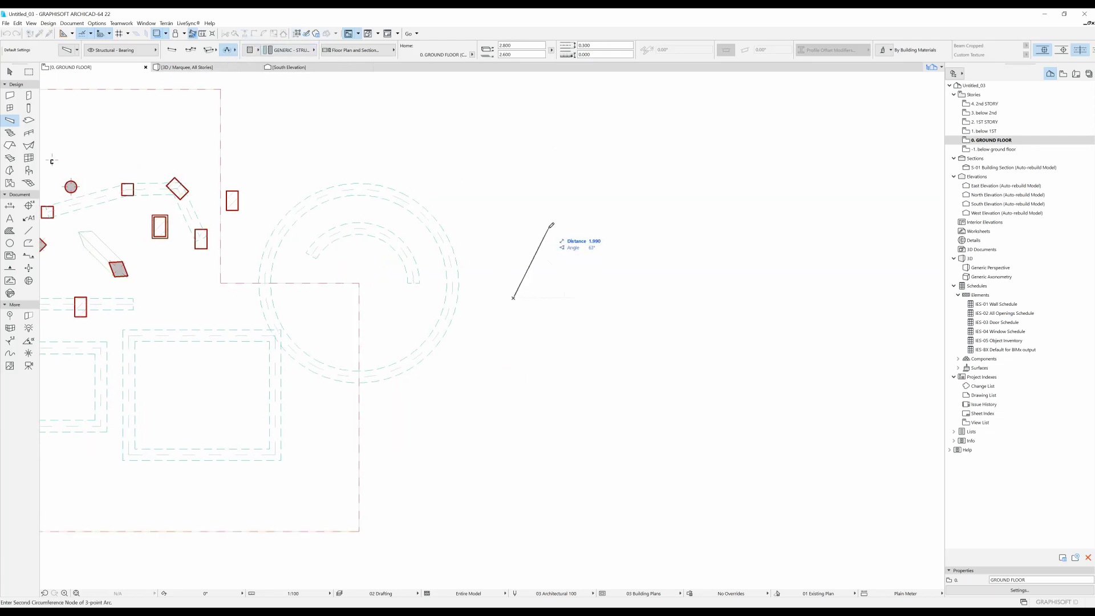
click(595, 243)
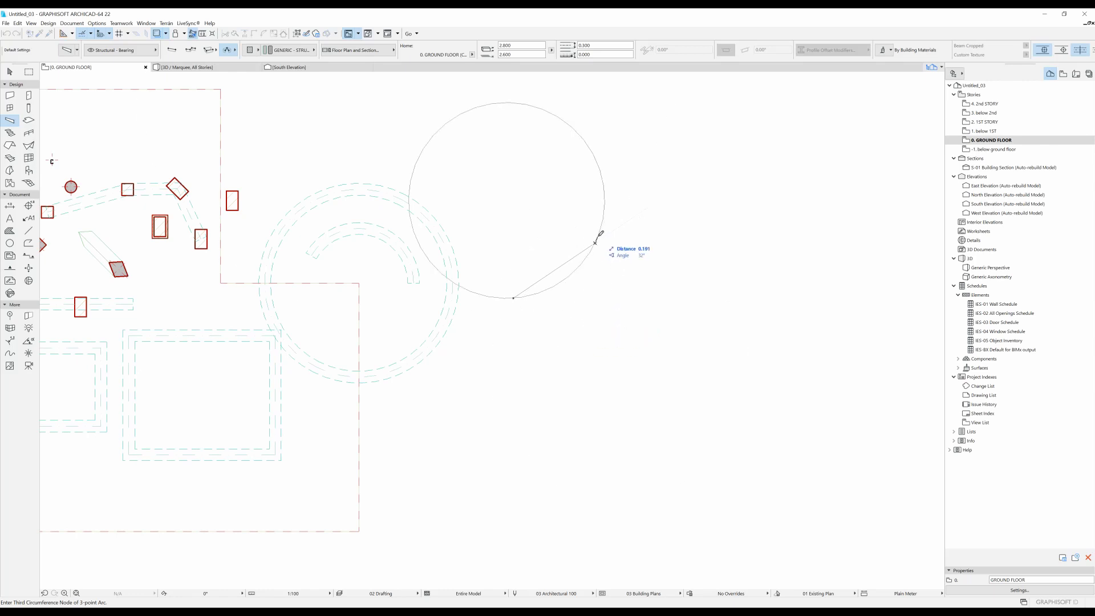
click(582, 318)
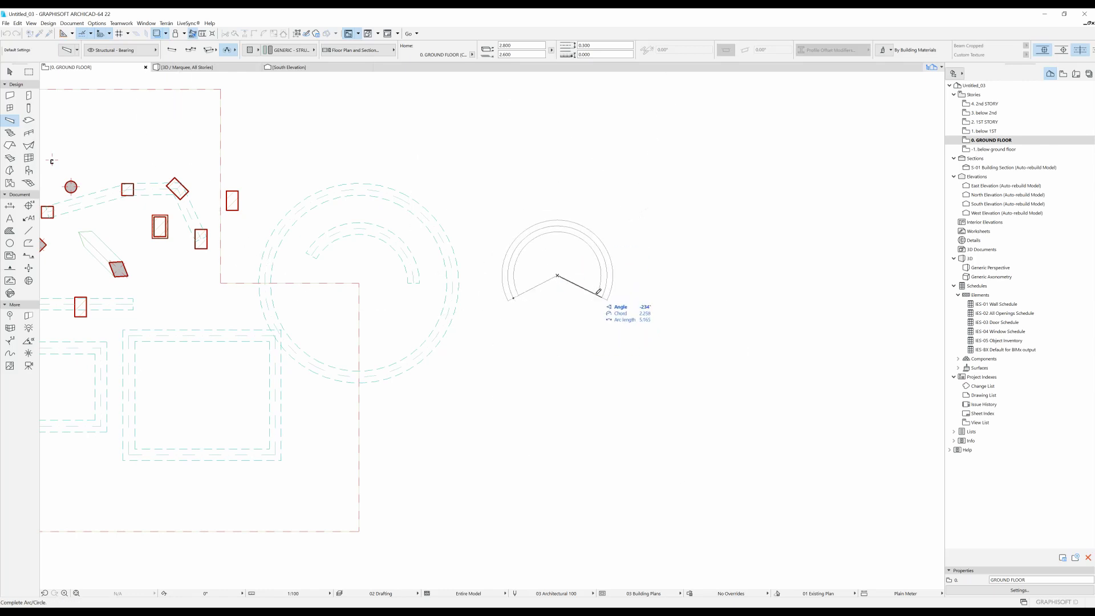
click(578, 320)
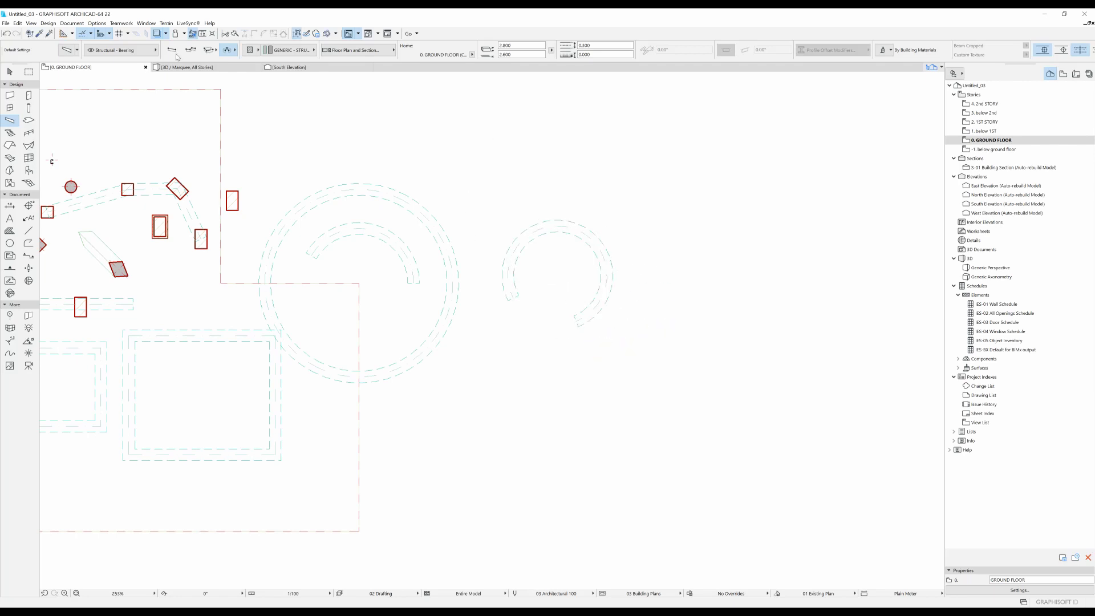
Step: Draw a larger three-point arc beam in the empty area right of the circular beam, leaving its lower-left side open
click(542, 293)
click(626, 227)
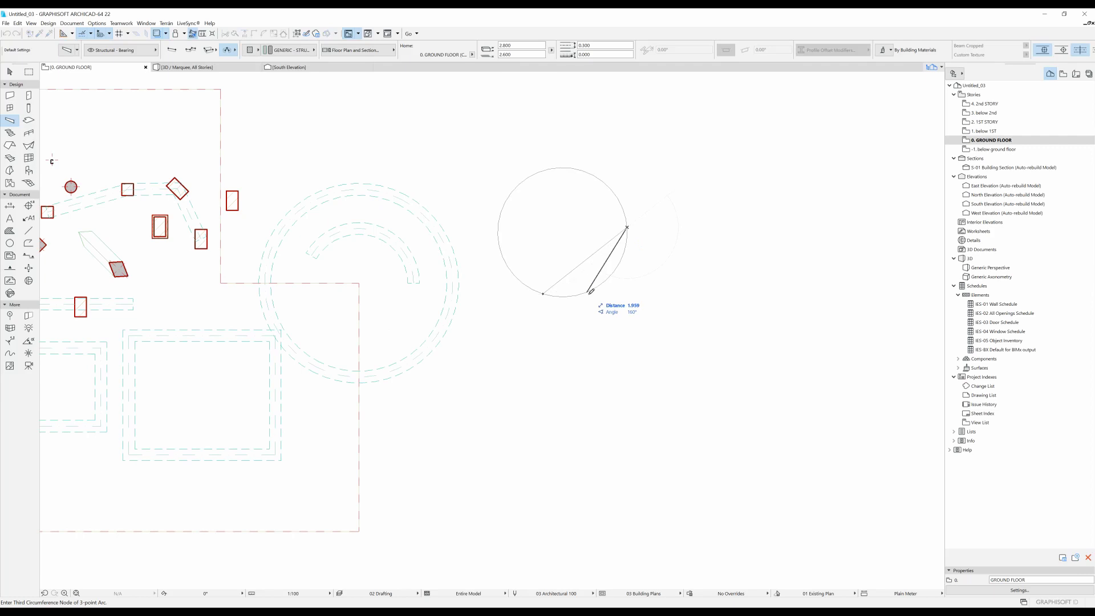
click(572, 244)
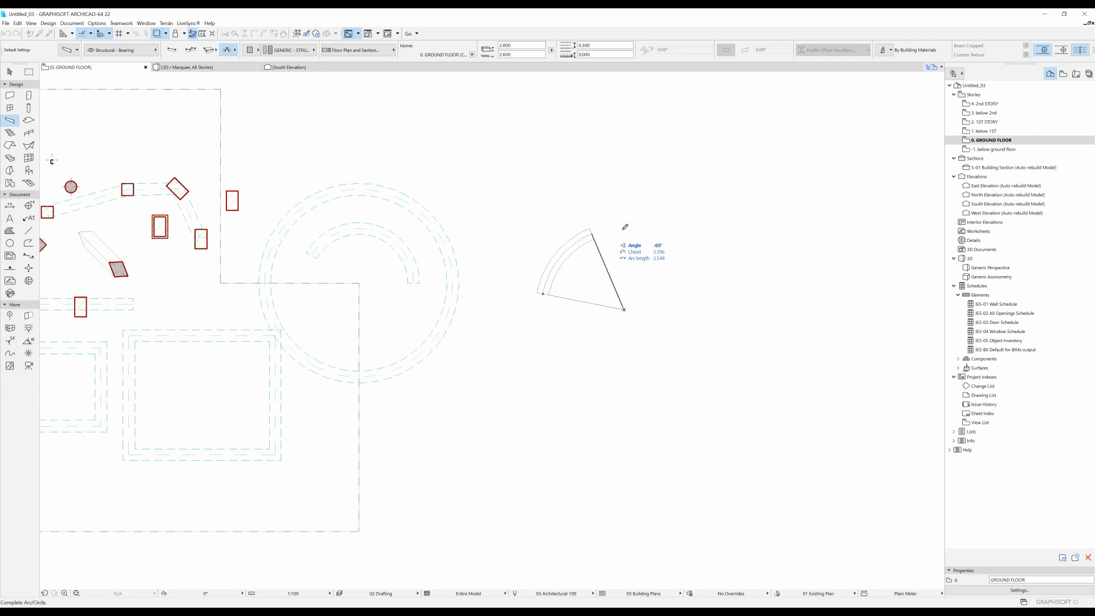
click(601, 382)
scroll(810, 320, down, 2)
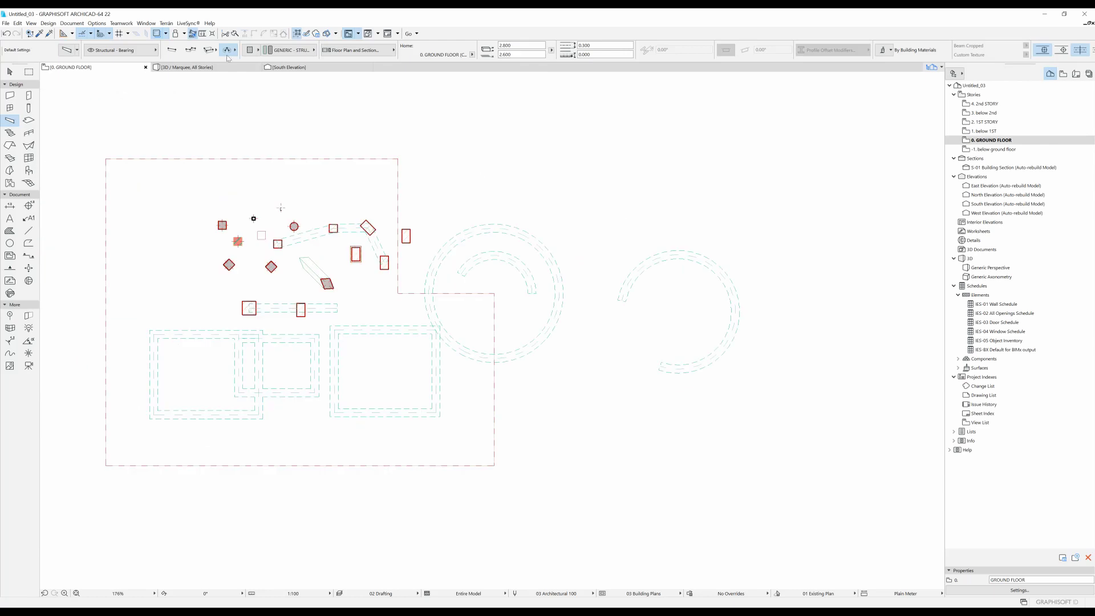
Step: Switch the curved geometry method to tangential and draw a full circular beam directly above the open arc beam
click(228, 49)
click(275, 47)
middle_drag(560, 186, 444, 236)
click(533, 224)
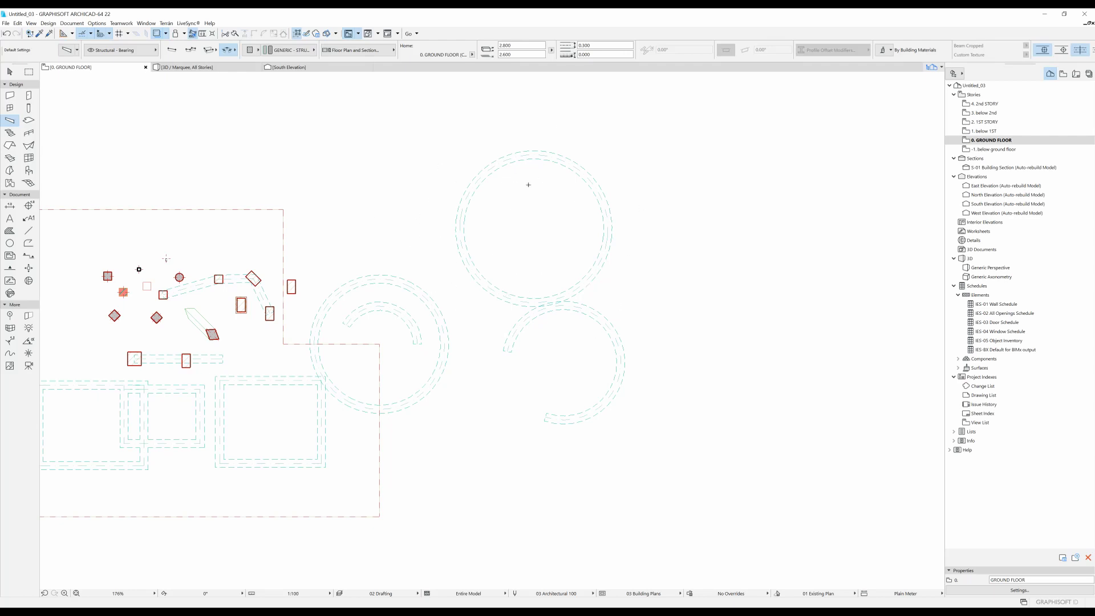
Step: Draw two tangential circular beams, one through the slab's two upper-right outer corners and one through opposite corners of the lower-left frame
click(283, 208)
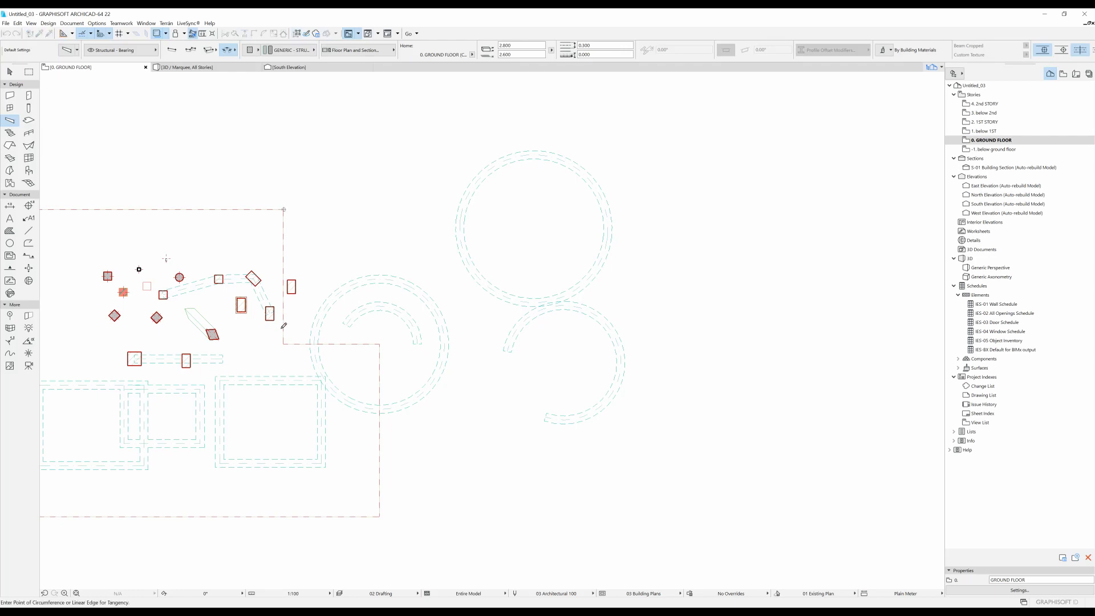
click(379, 344)
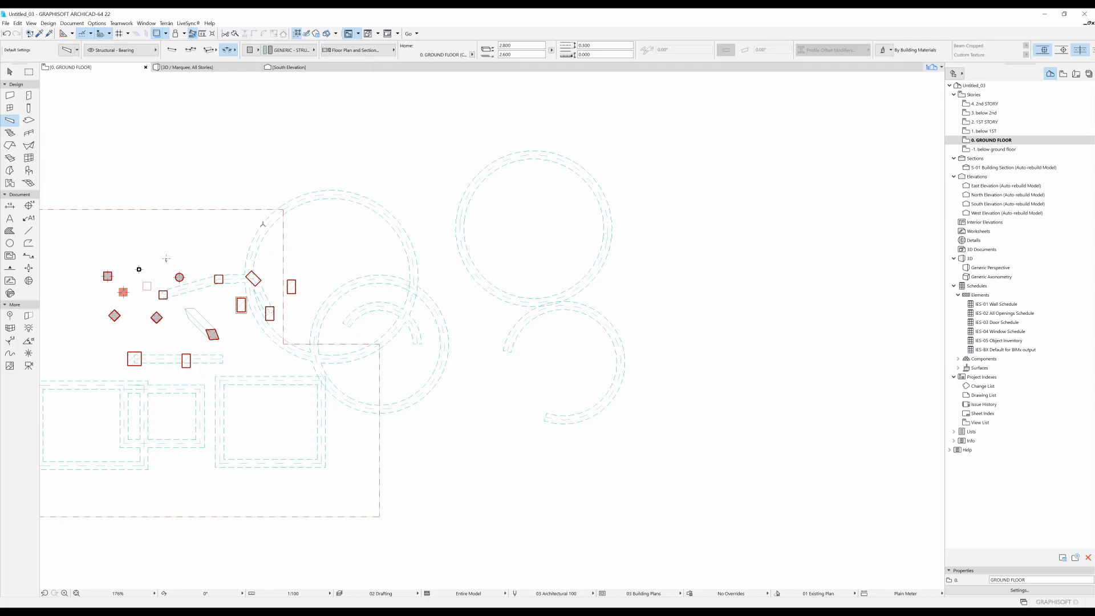
scroll(291, 202, down, 2)
scroll(287, 327, up, 4)
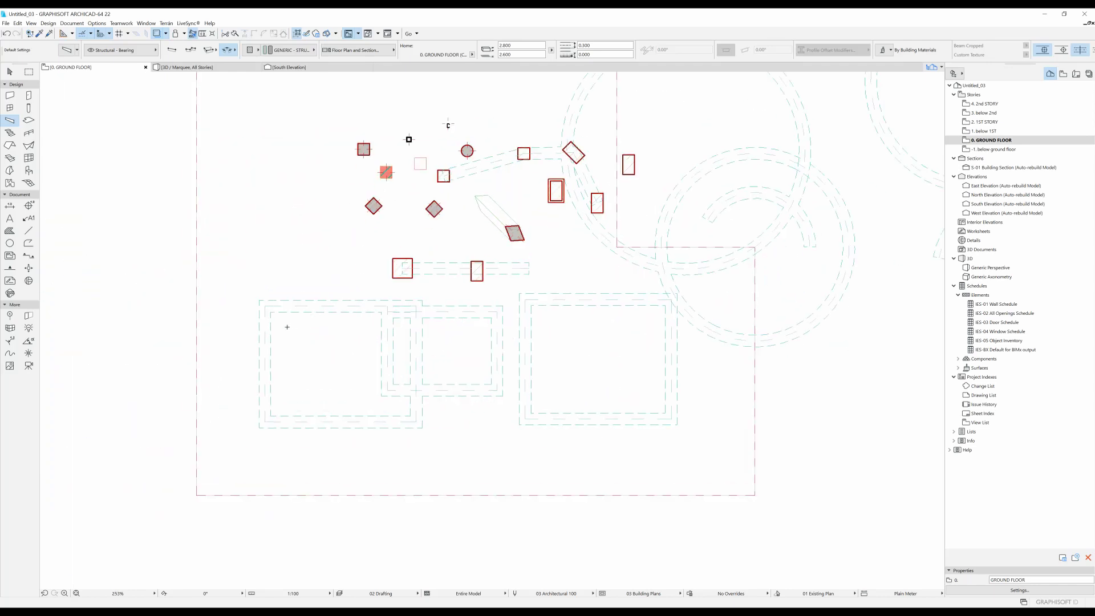
click(265, 305)
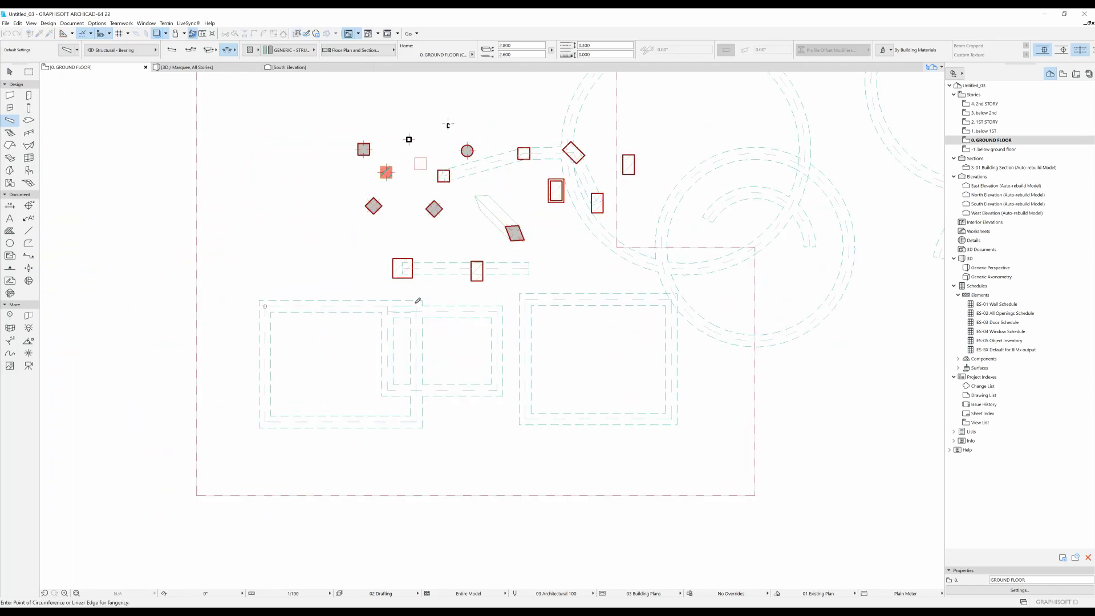
click(418, 418)
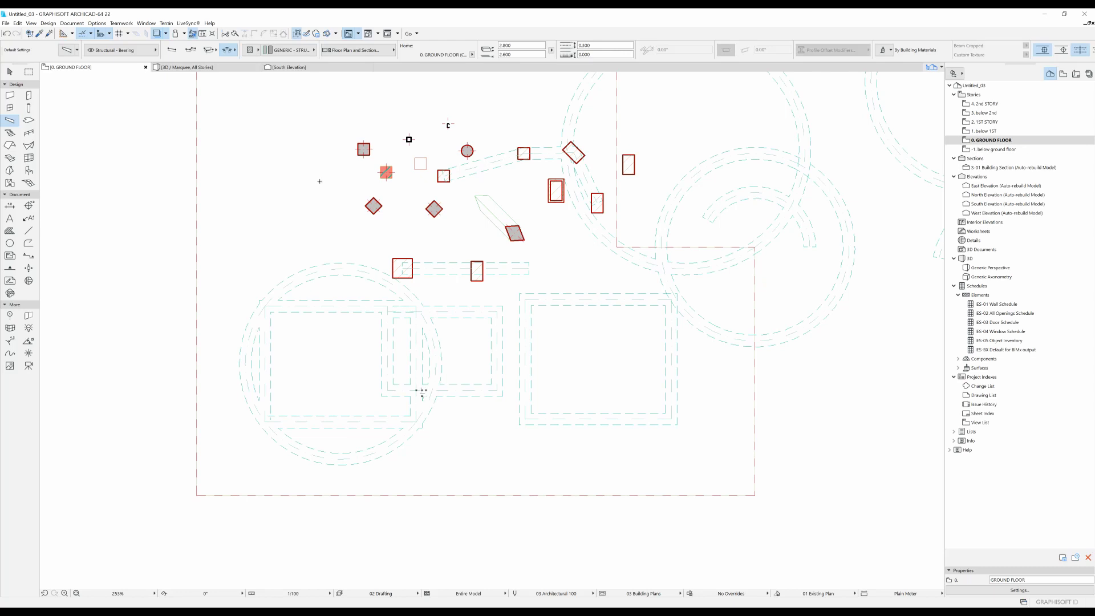
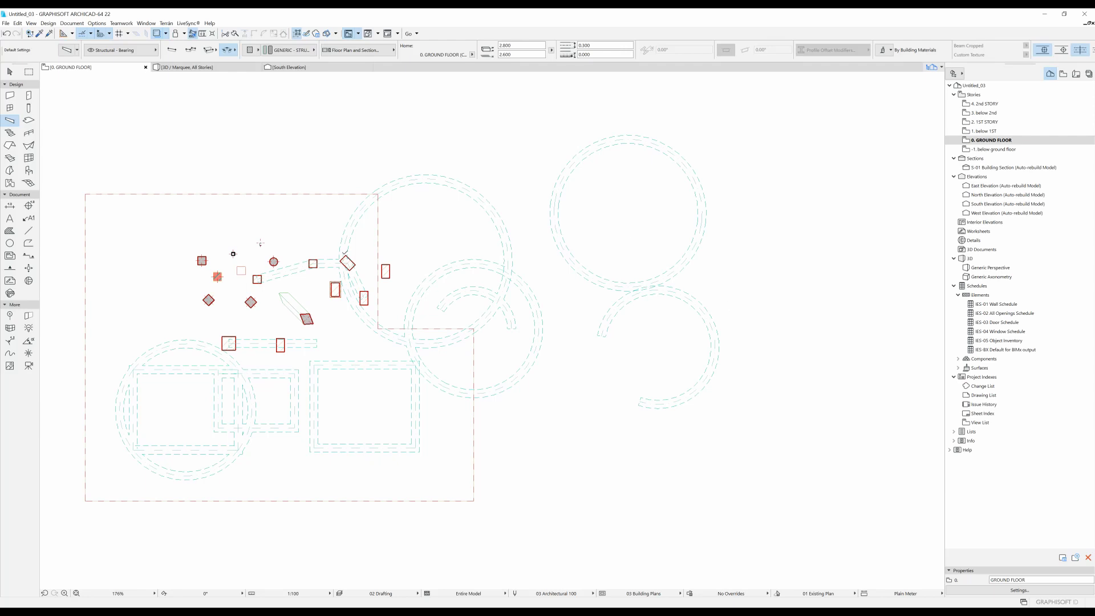
Step: Select all elements on the plan with a selection rectangle, deselect the slab, and delete all the beams and columns
scroll(338, 234, down, 2)
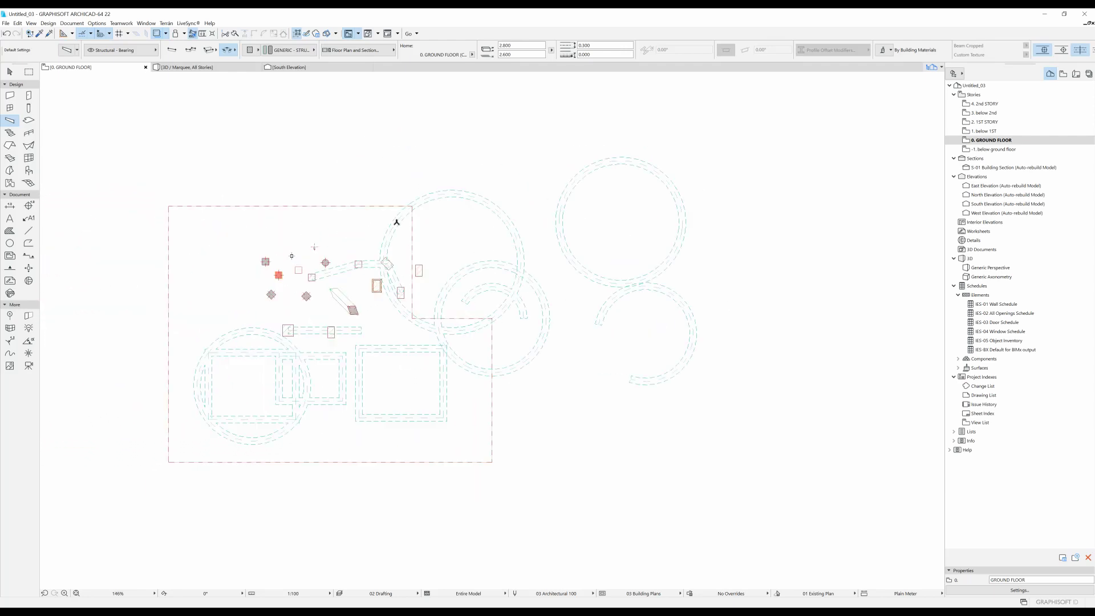
key(m)
click(133, 113)
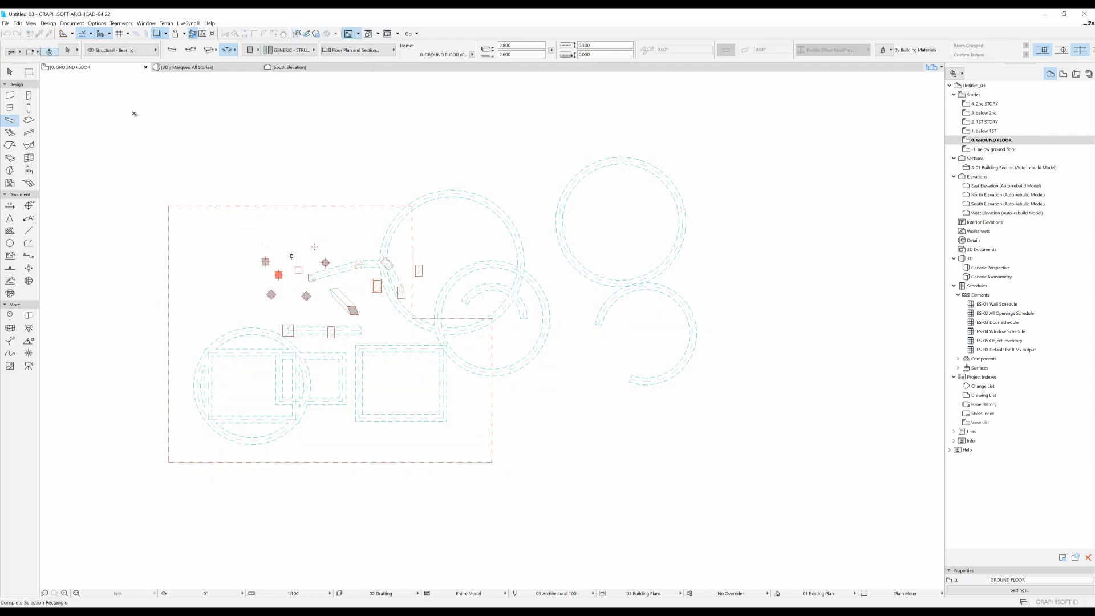
shift+click(771, 527)
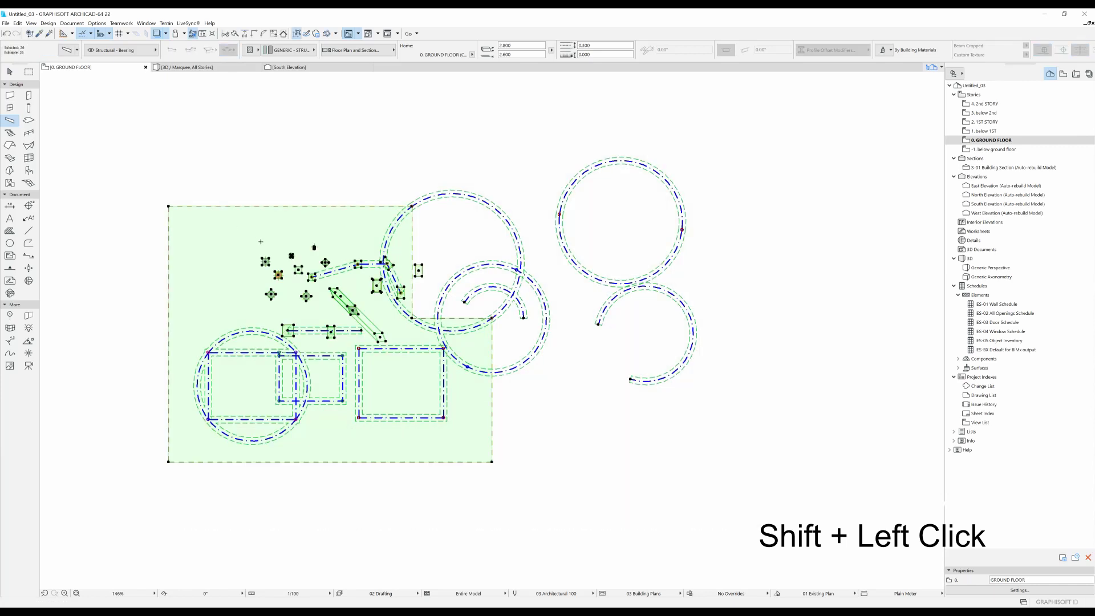
shift+click(212, 219)
shift+click(214, 220)
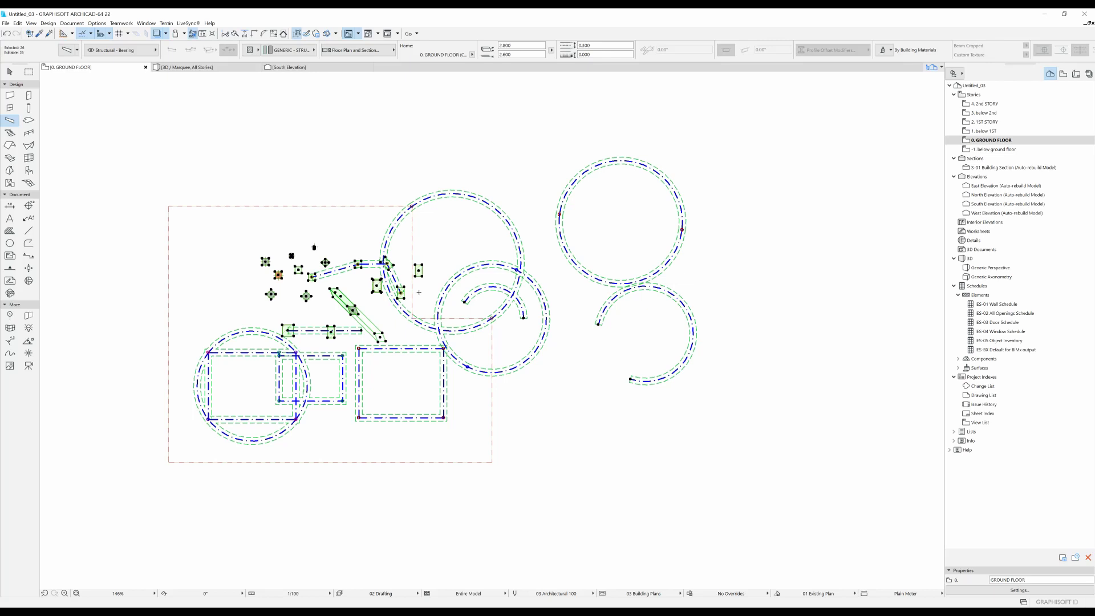
key(Delete)
Step: Draw a single straight horizontal beam across the lower-left part of the slab
scroll(318, 315, up, 5)
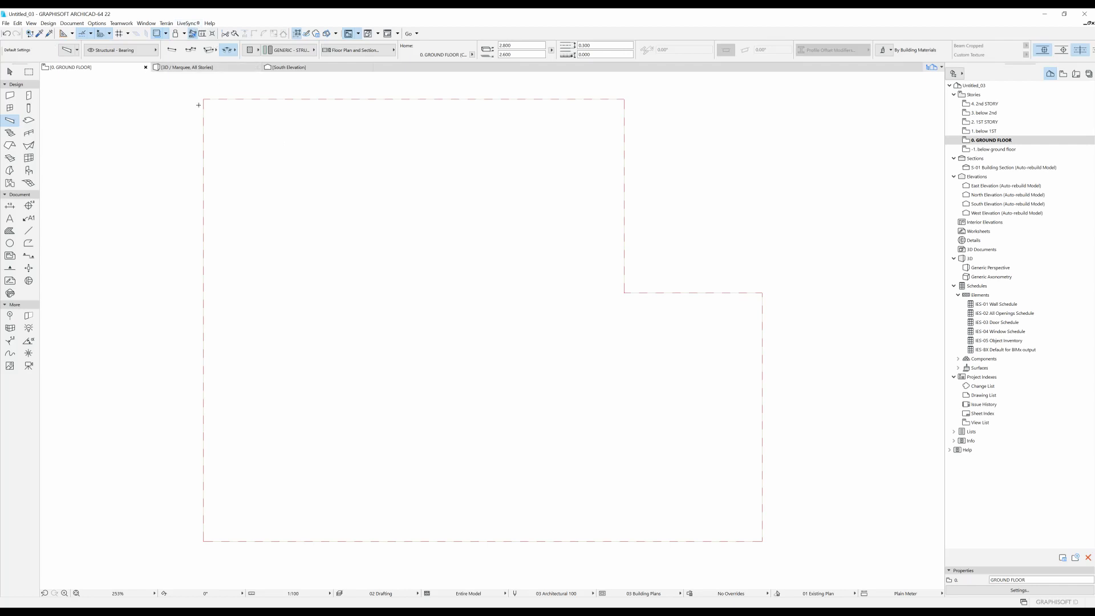
click(172, 50)
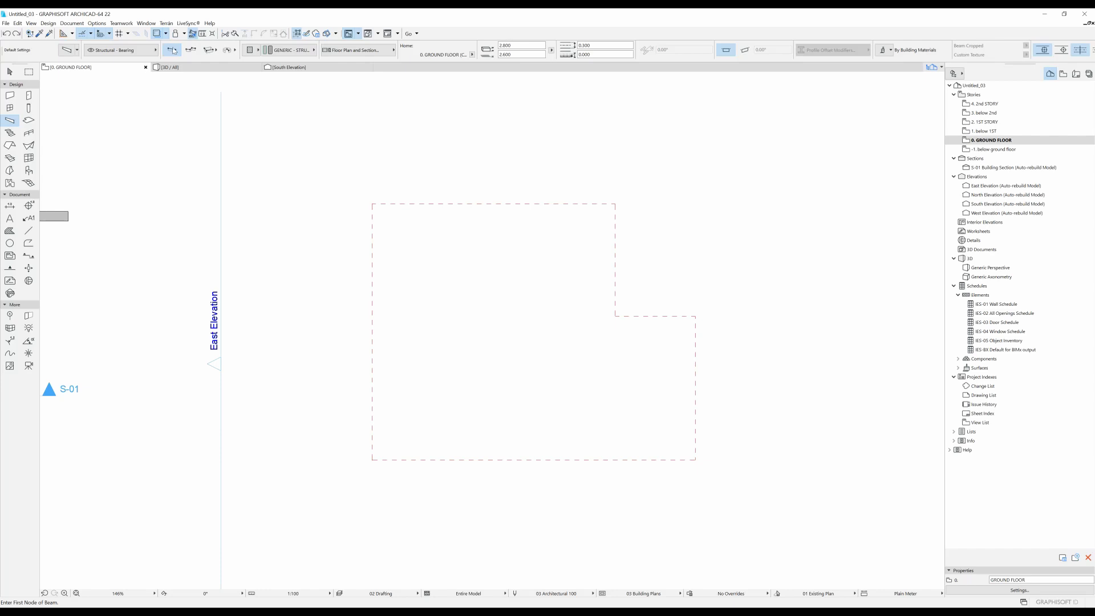
click(422, 355)
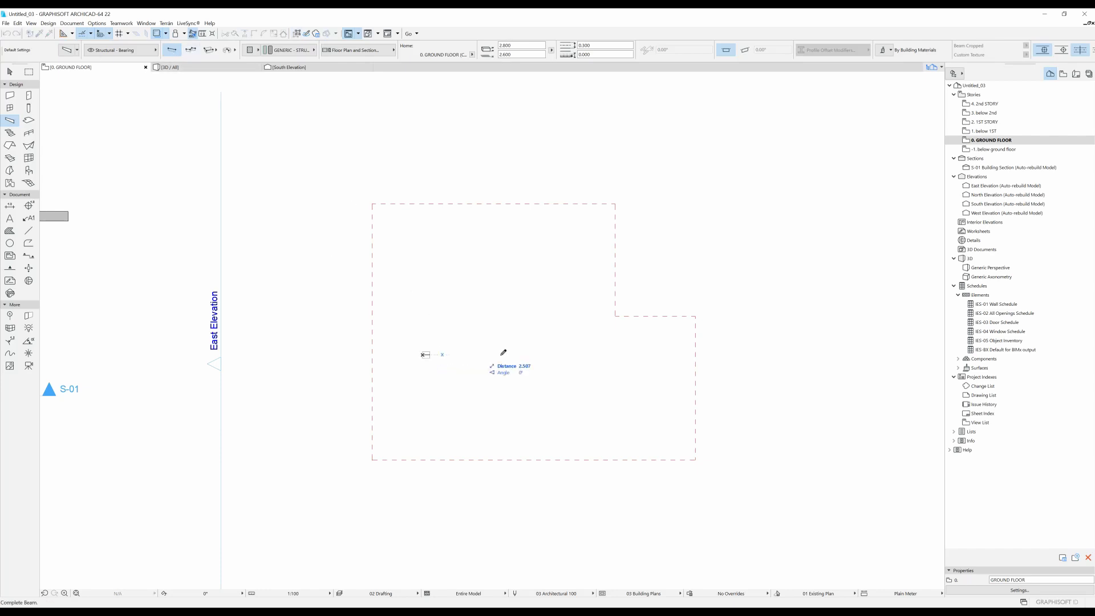
click(535, 354)
scroll(482, 426, up, 4)
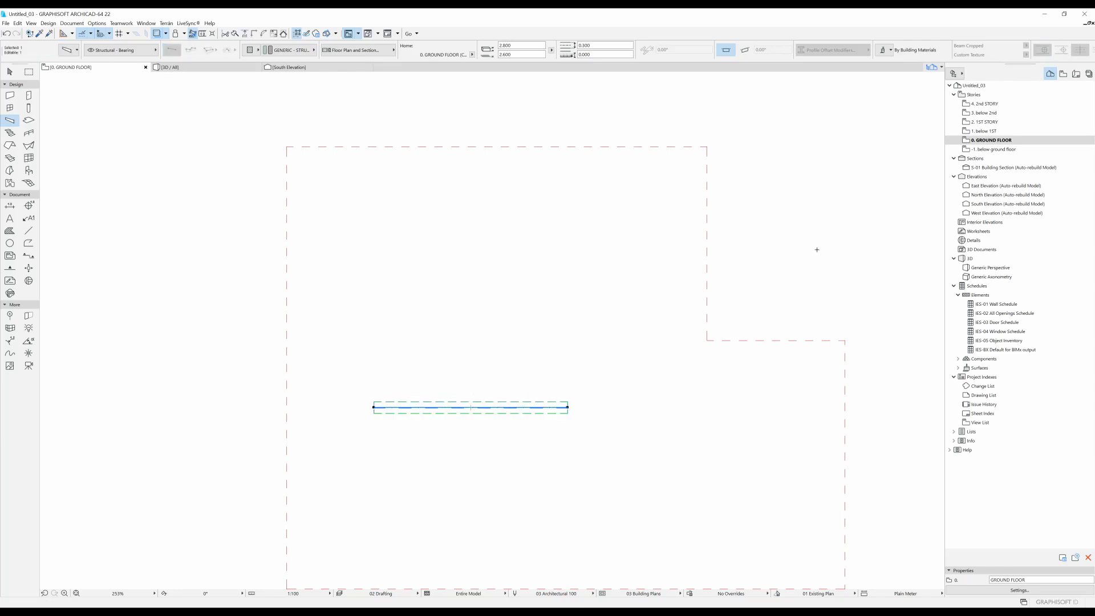
Step: Select the straight beam and open its selection settings
shift+click(420, 408)
key(ctrl+t)
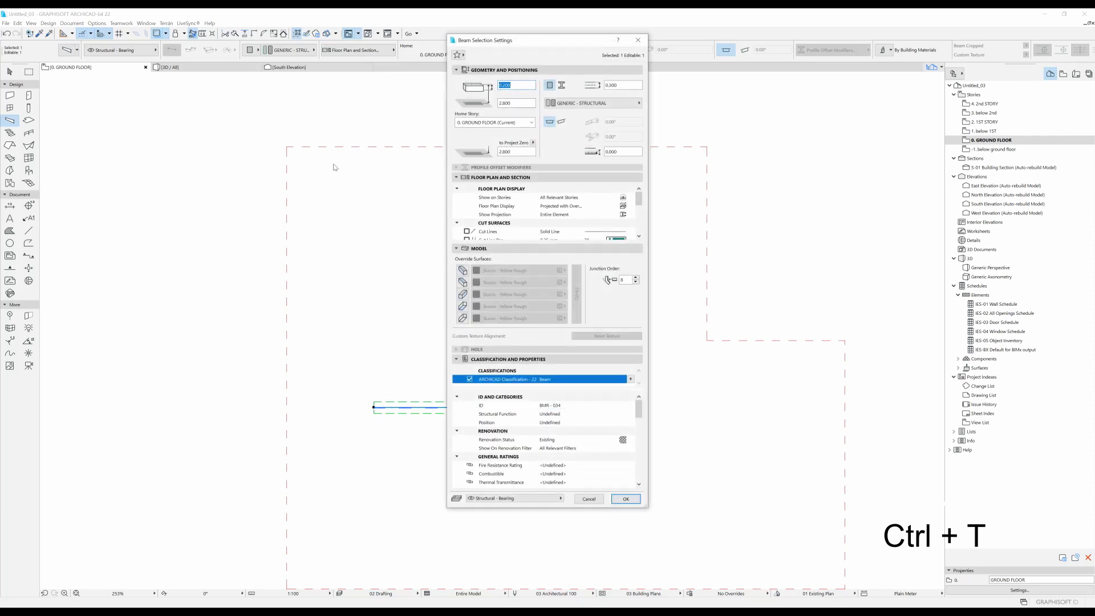
drag(544, 40, 506, 85)
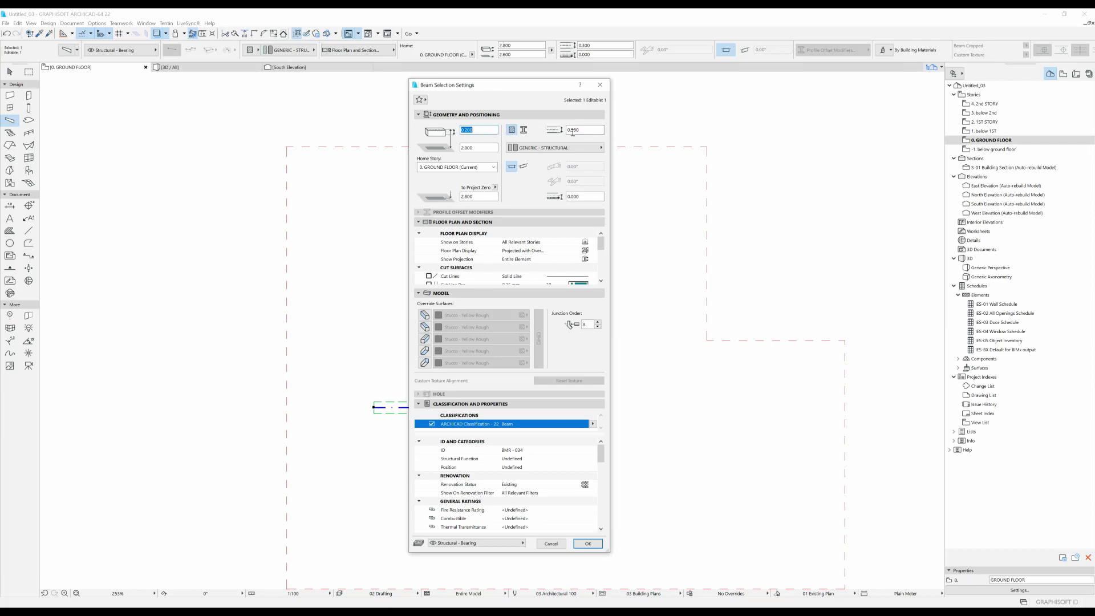
Step: Switch the beam's structure to a complex profile and try the available profile options
click(523, 131)
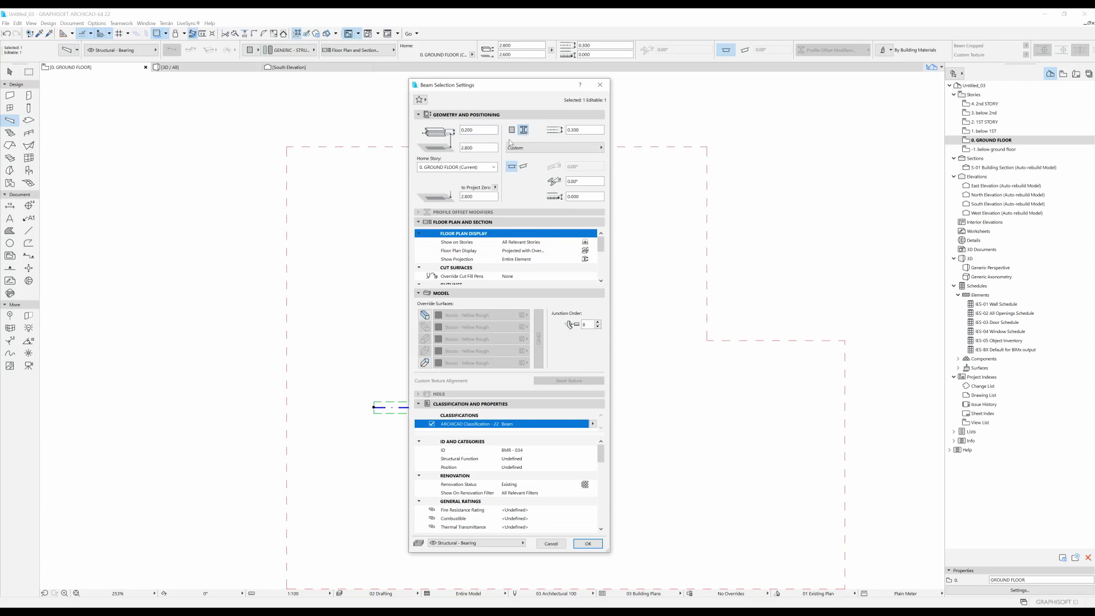
click(533, 149)
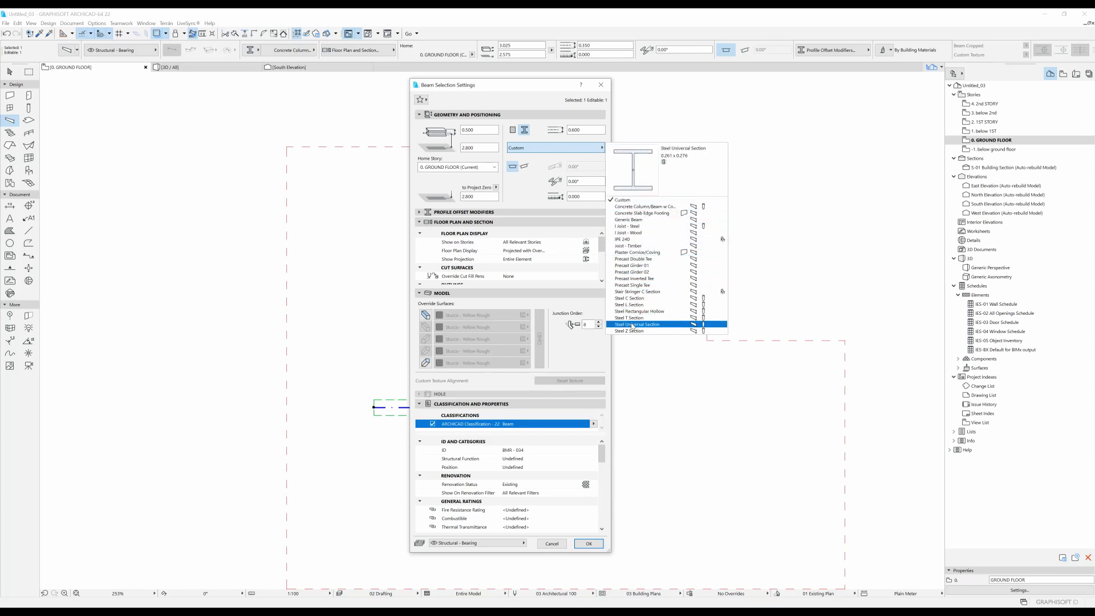
click(649, 226)
Step: Change the beam to a basic rectangular, inclined beam and set its reference axis offset to 0.300
click(512, 130)
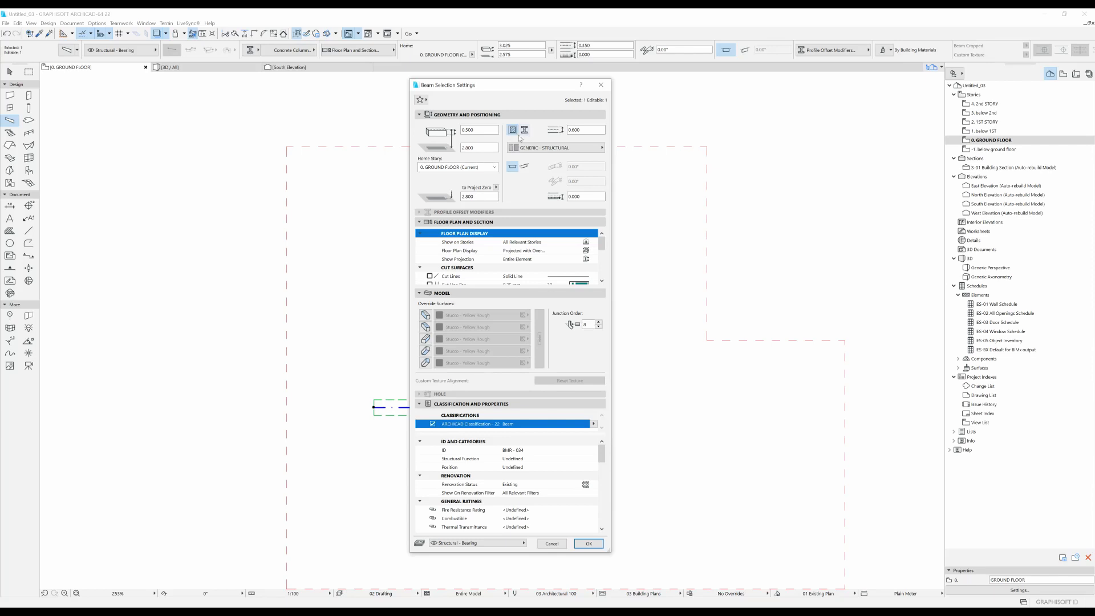
click(523, 167)
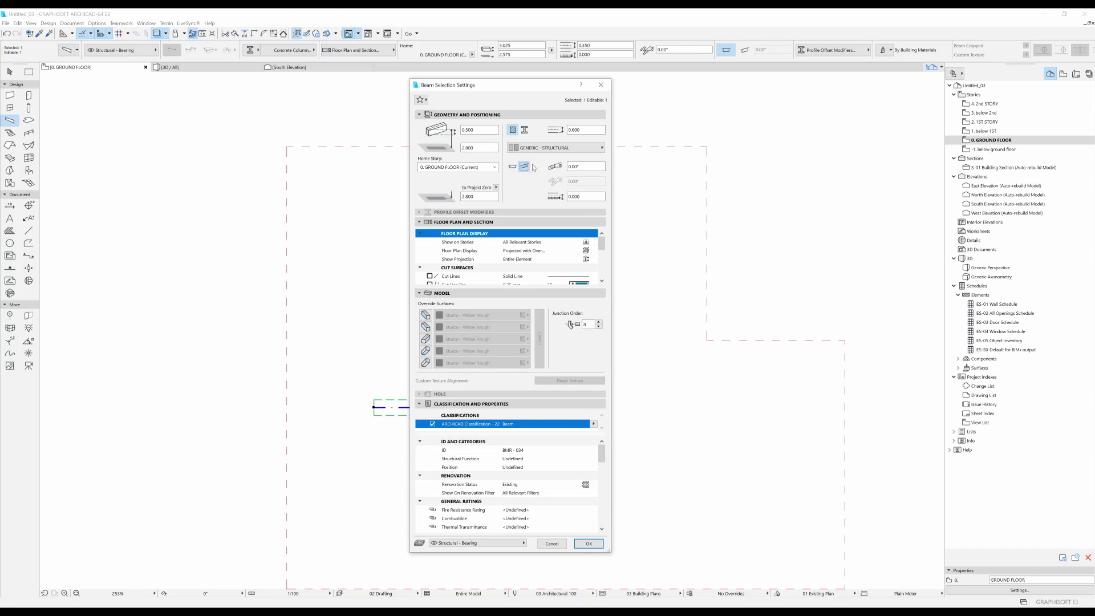
click(574, 169)
click(588, 196)
key(ctrl+a)
key(BackSpace)
click(596, 544)
Step: Set the beam's reference axis offset to 0.4 so the axis lies outside the beam body
scroll(564, 414, up, 1)
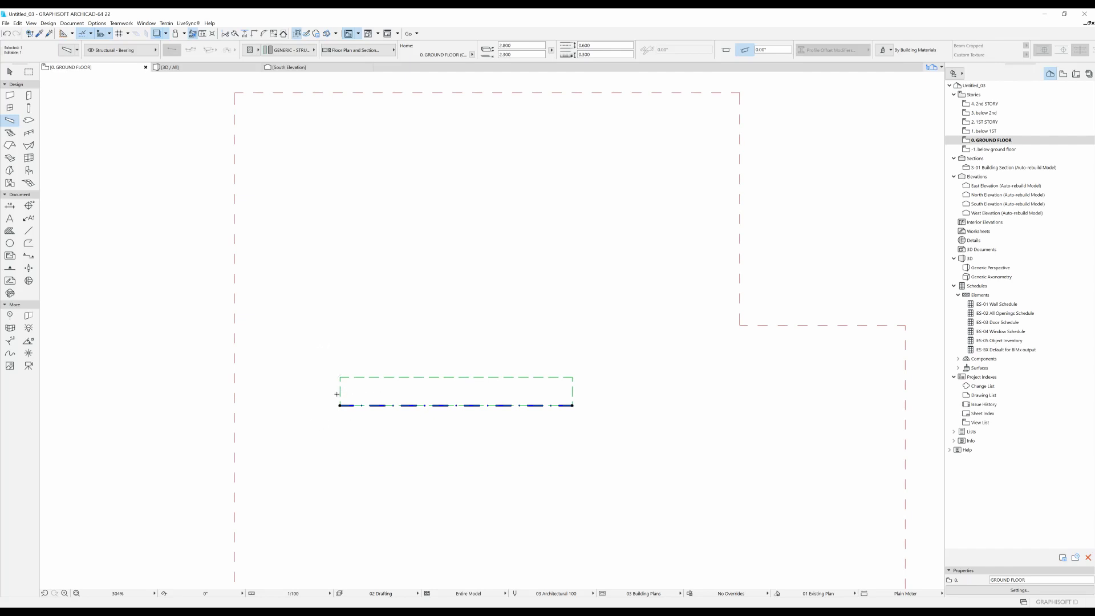
scroll(578, 409, up, 8)
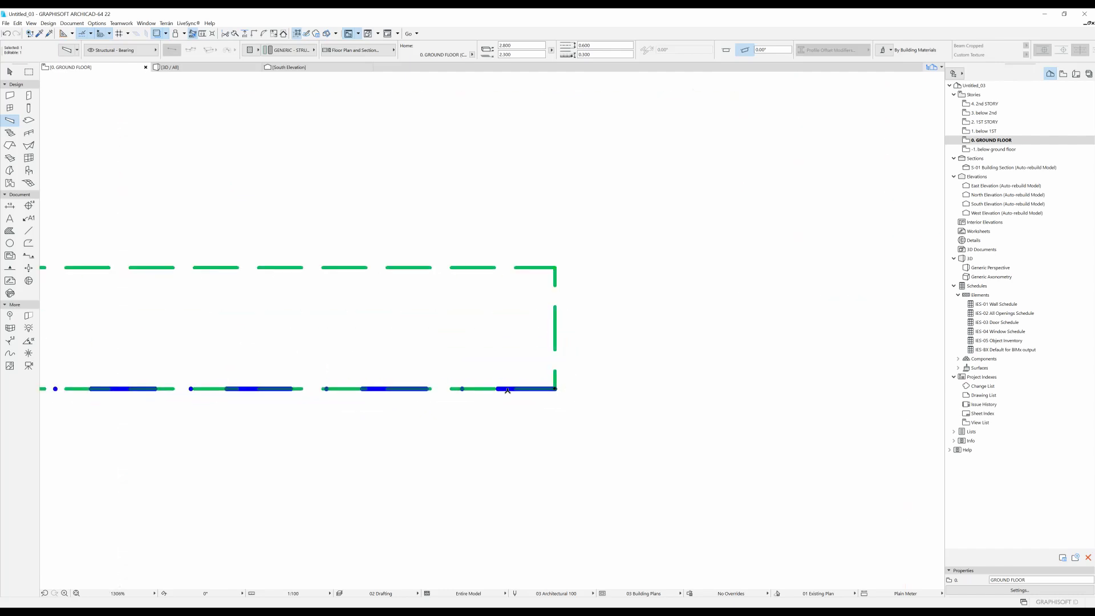
scroll(538, 277, down, 3)
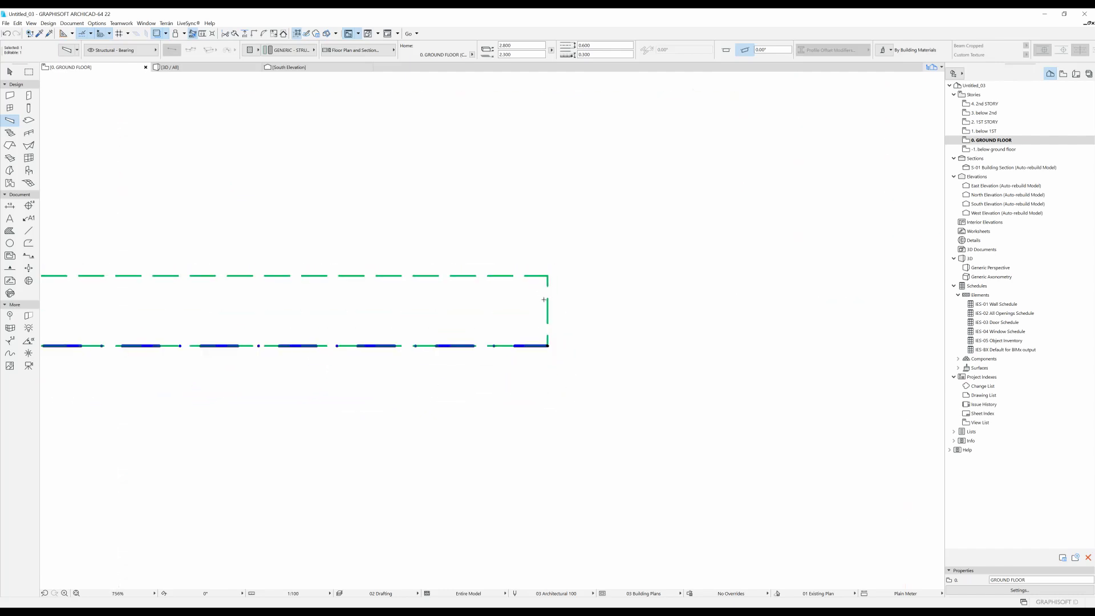
double_click(544, 299)
text(0.4)
key(Return)
scroll(568, 321, down, 2)
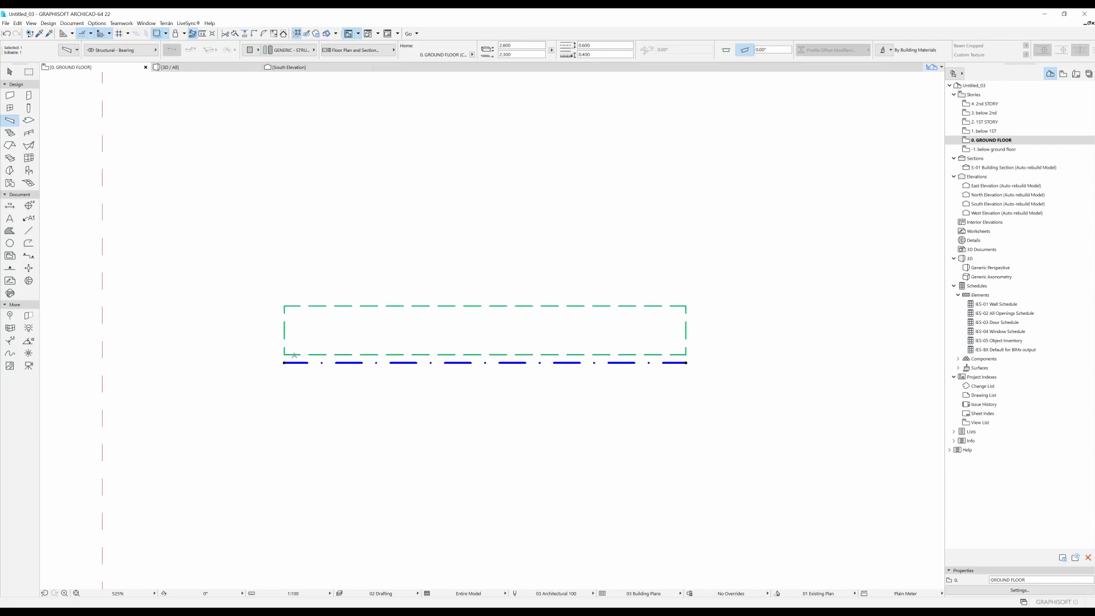
Step: Reset the beam's reference axis offset to 0 in its selection settings
key(ctrl+t)
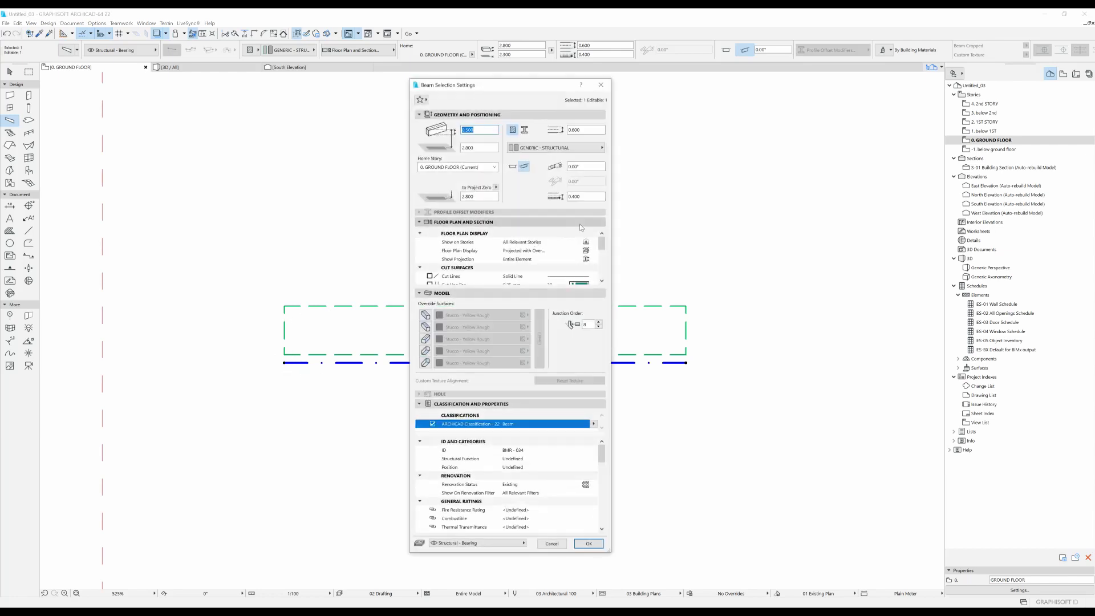
click(586, 196)
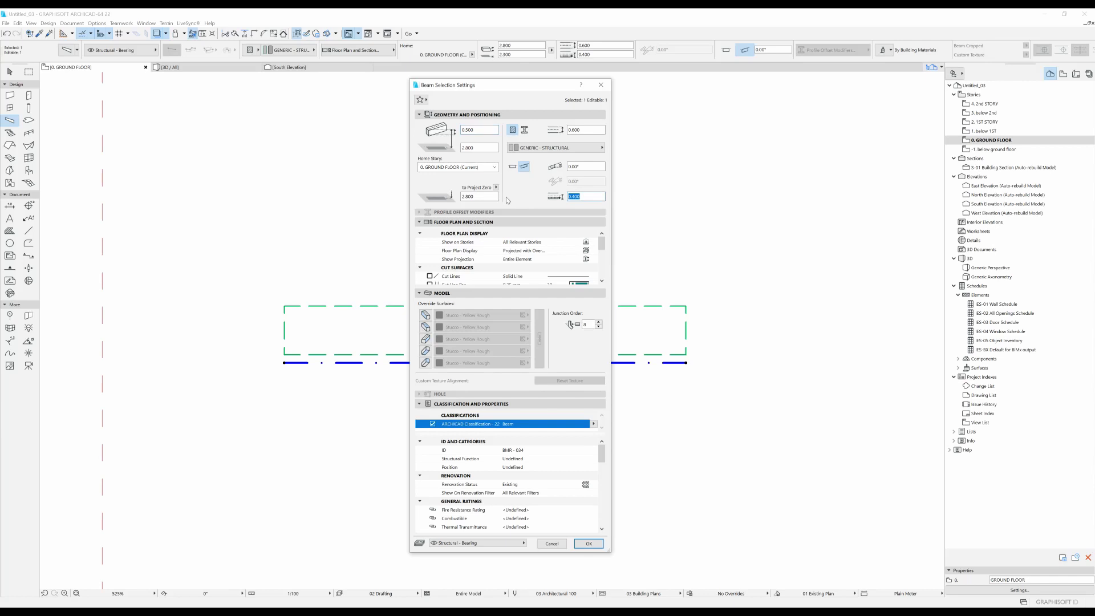
text(0)
key(Return)
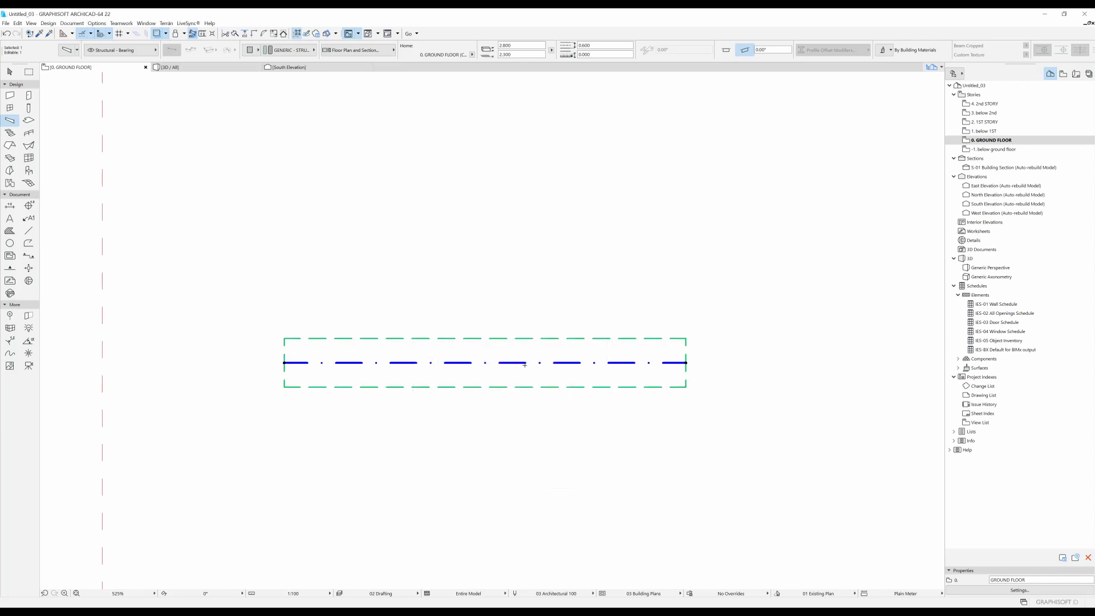
Step: Review the beam's story visibility, floor plan display, cut surface and outline options in its selection settings
key(ctrl+t)
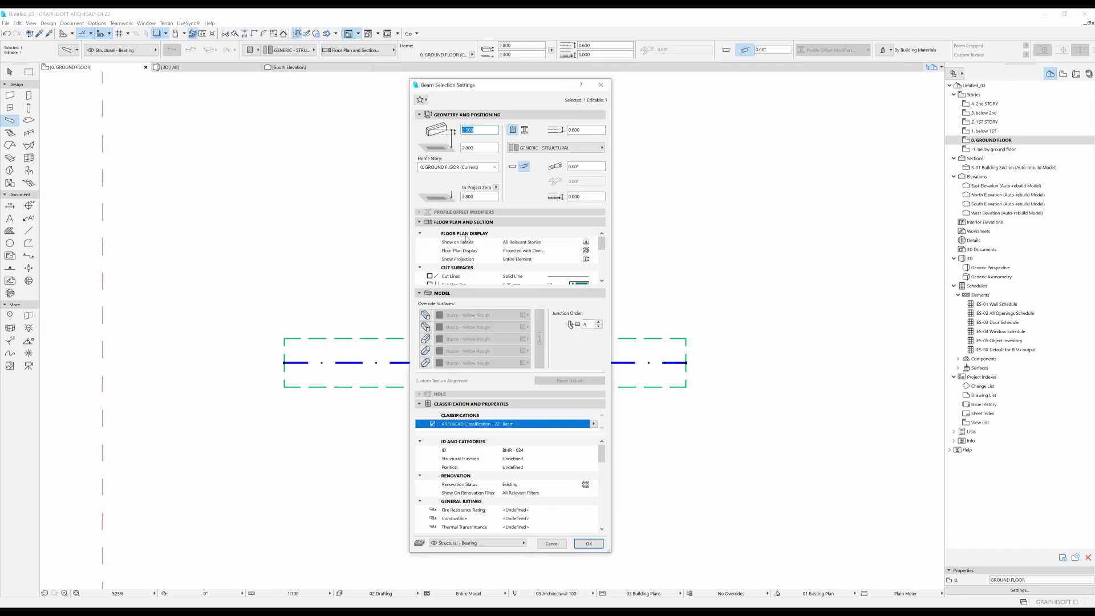
click(588, 243)
click(587, 242)
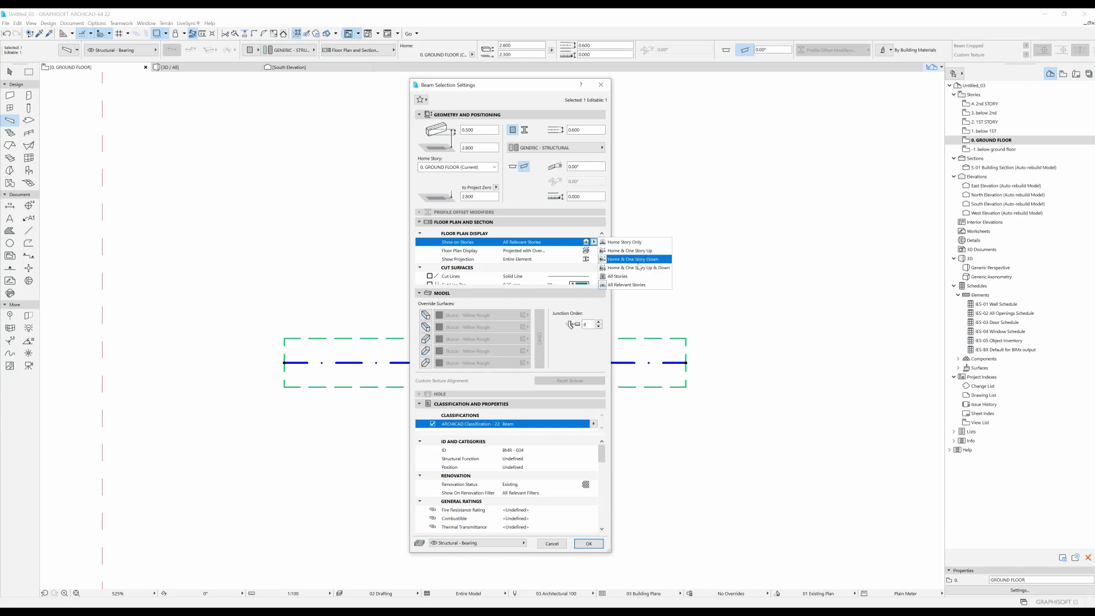
click(594, 242)
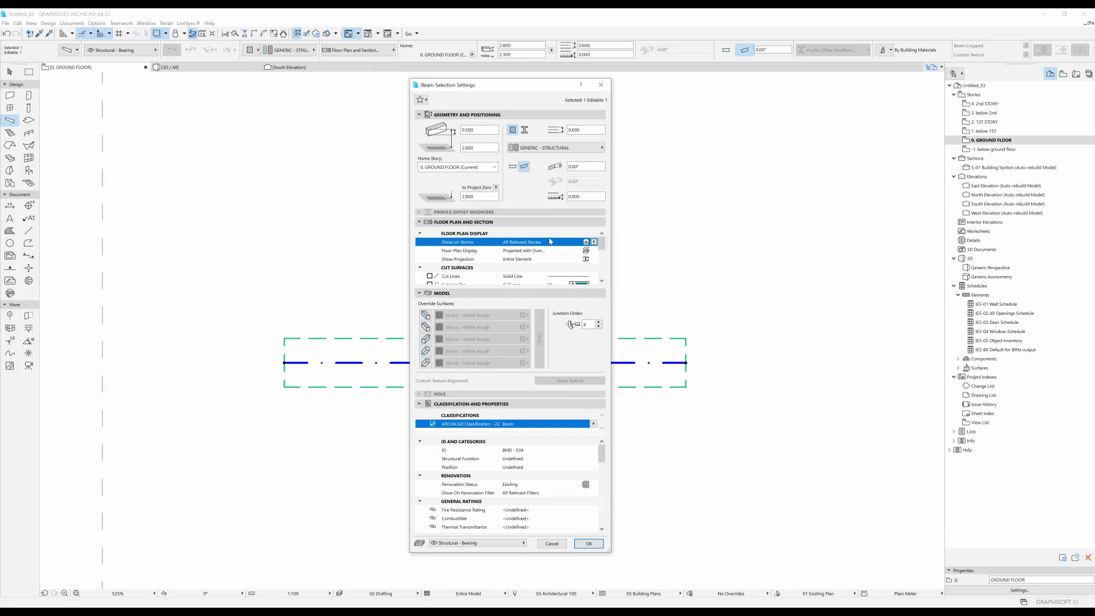
click(593, 251)
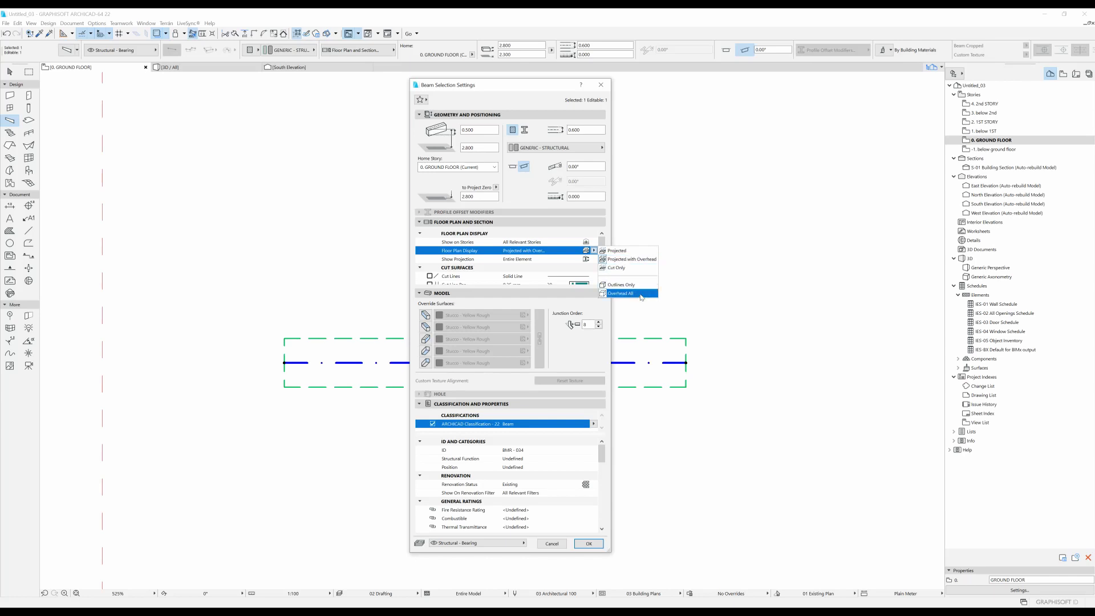
scroll(471, 256, down, 1)
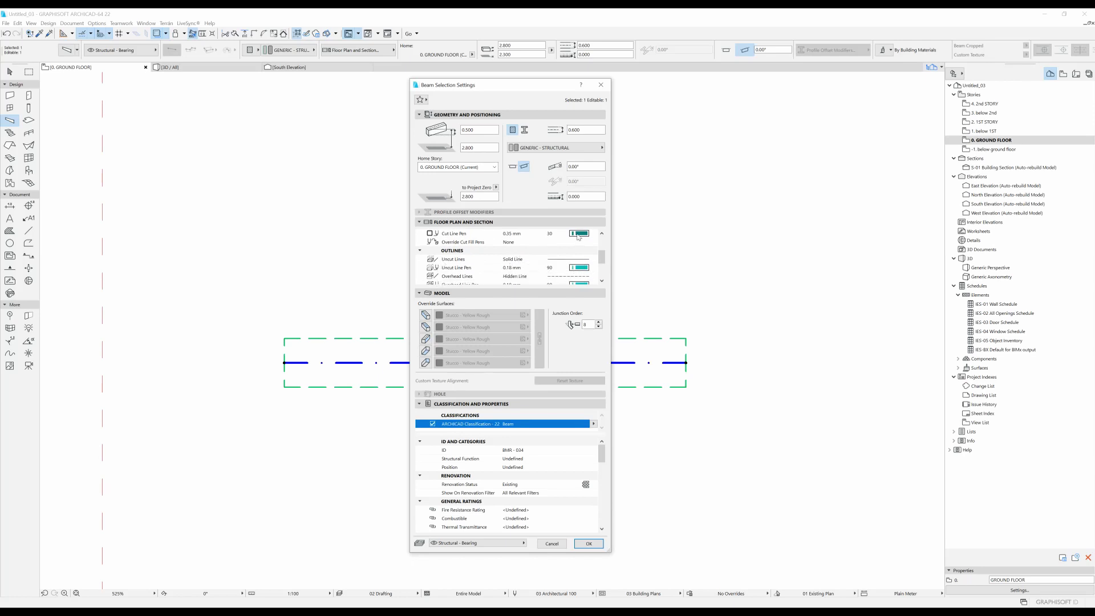
scroll(482, 242, up, 1)
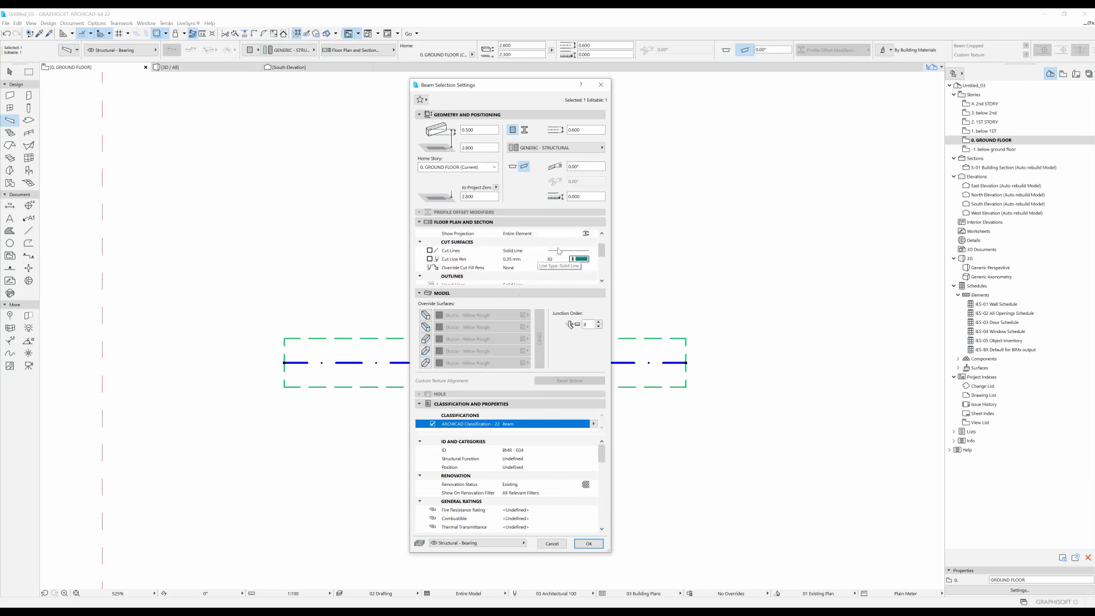
scroll(583, 261, down, 1)
scroll(582, 260, up, 1)
click(589, 544)
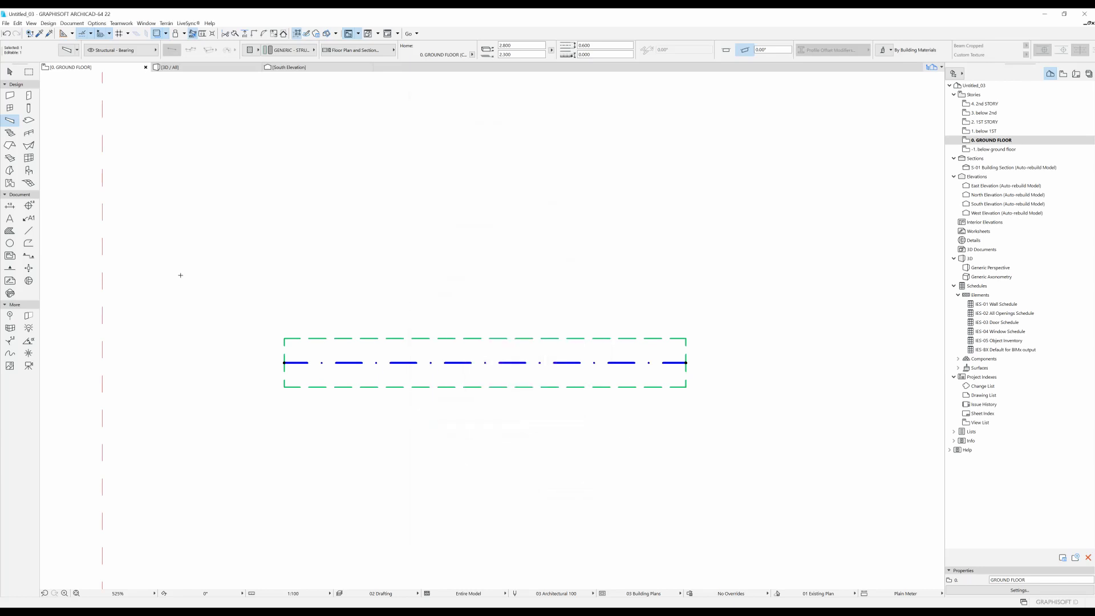
Step: Deselect the beam and draw a vertical section line across its left part, looking right along the beam
key(Escape)
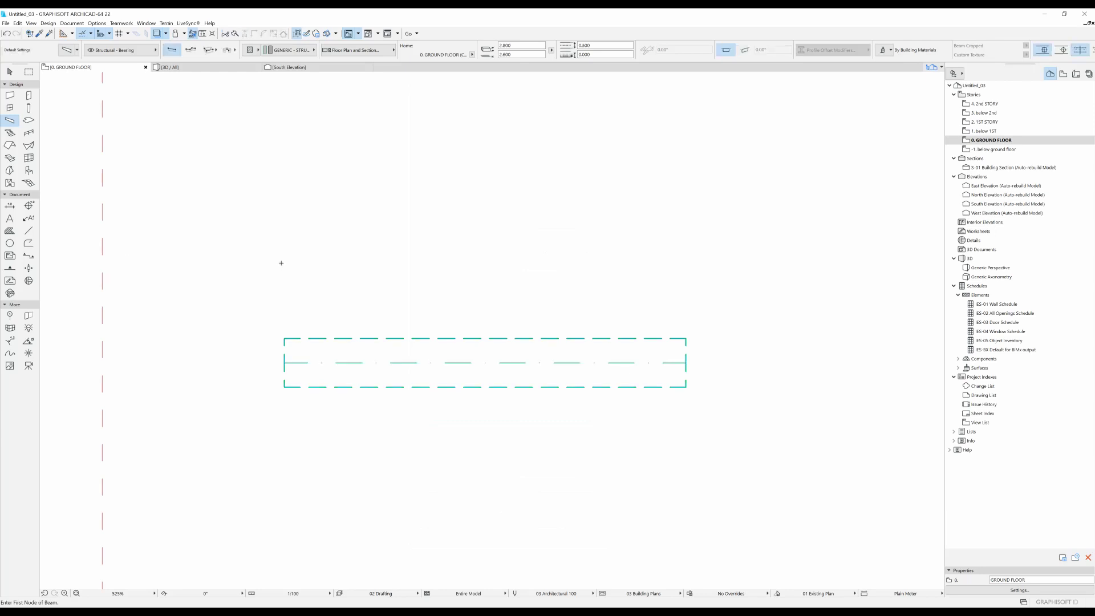
key(Escape)
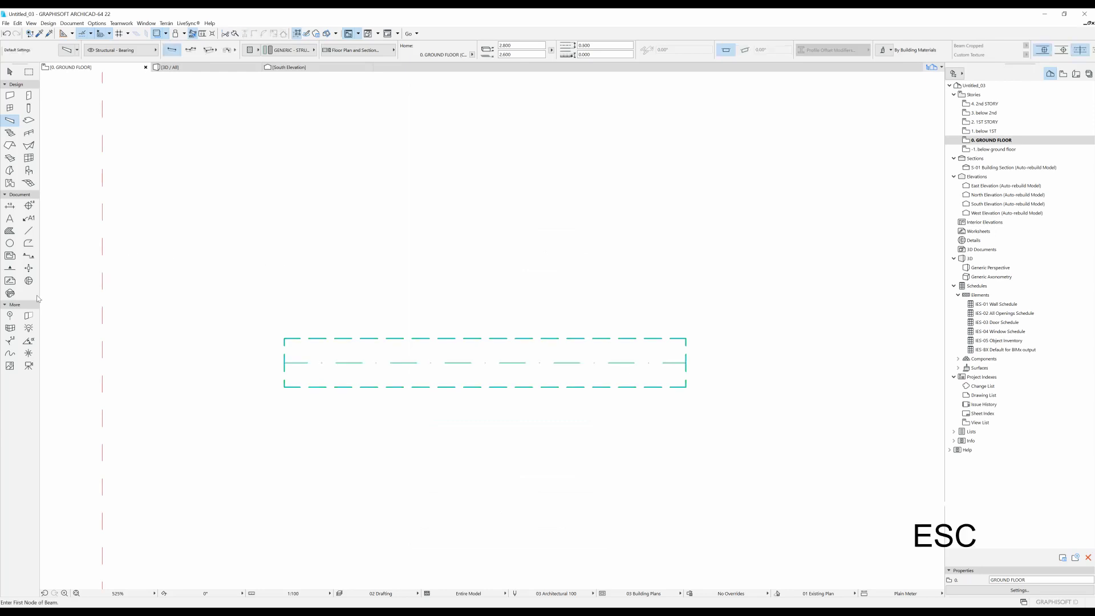
click(29, 256)
scroll(386, 238, down, 3)
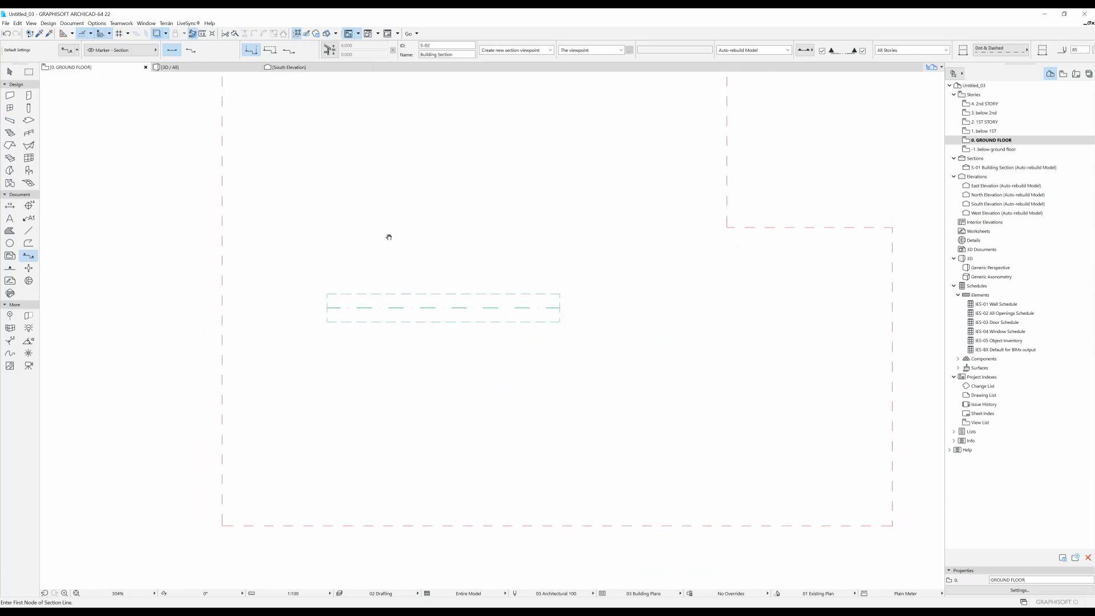
click(393, 244)
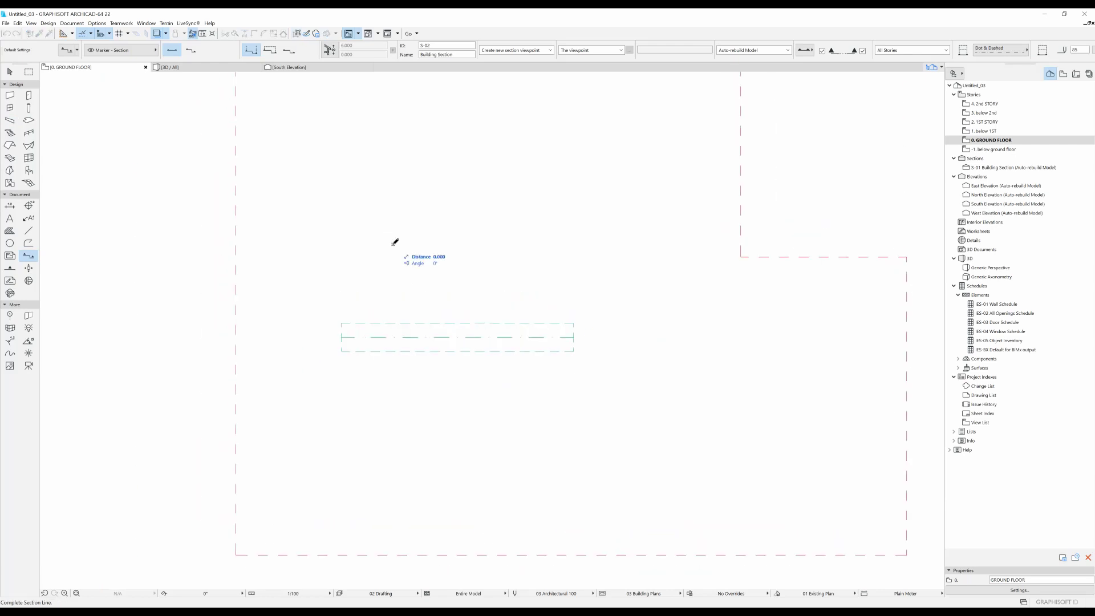
click(395, 456)
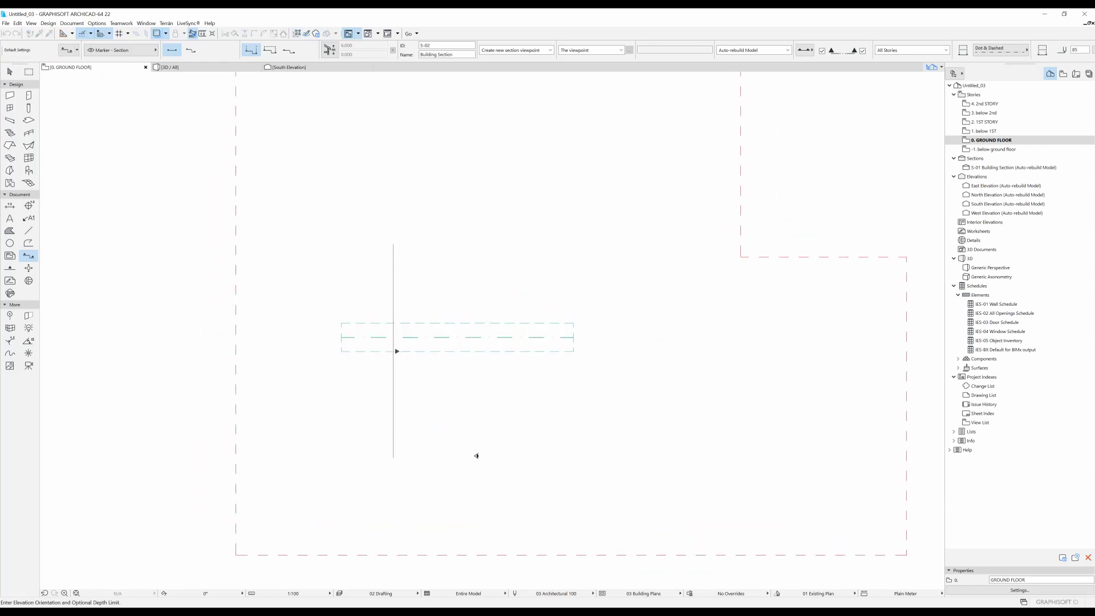
click(660, 449)
Step: Select the new section line and open its section view with the current view settings
shift+click(393, 261)
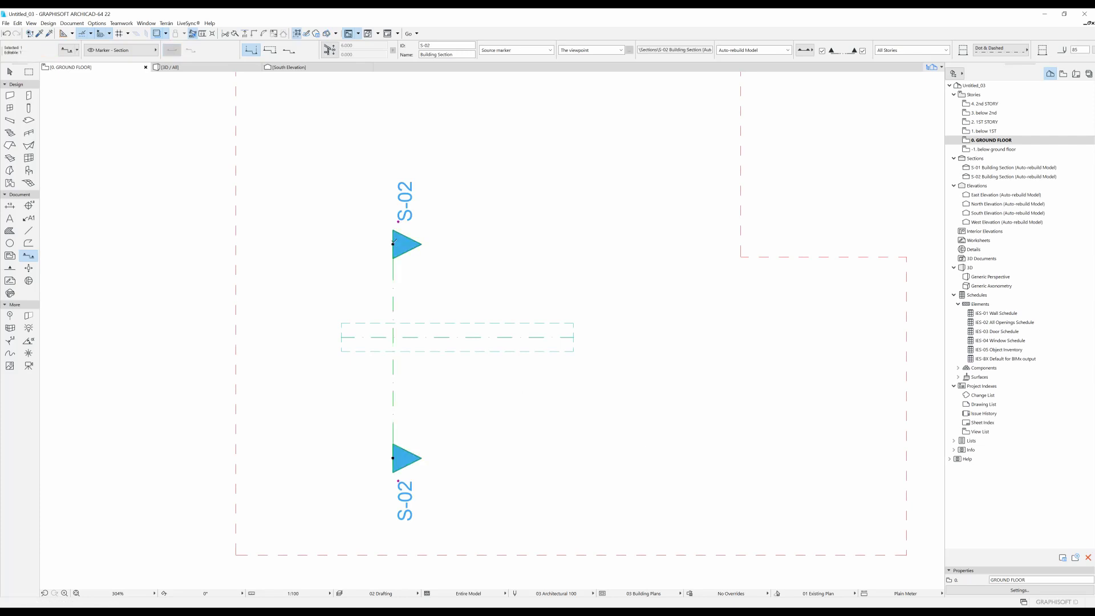
right_click(394, 243)
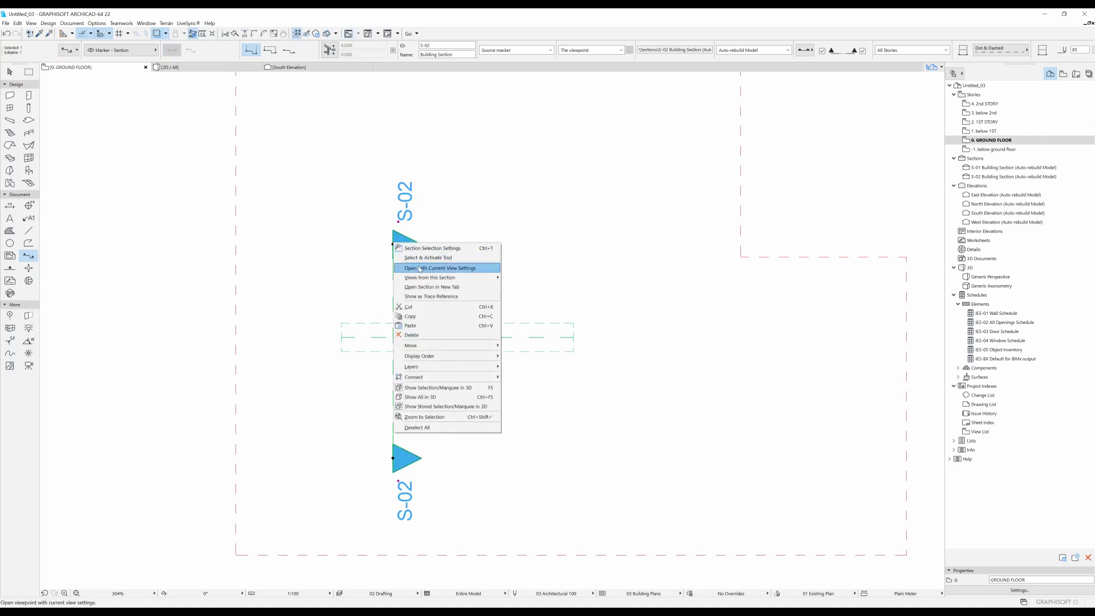
click(420, 268)
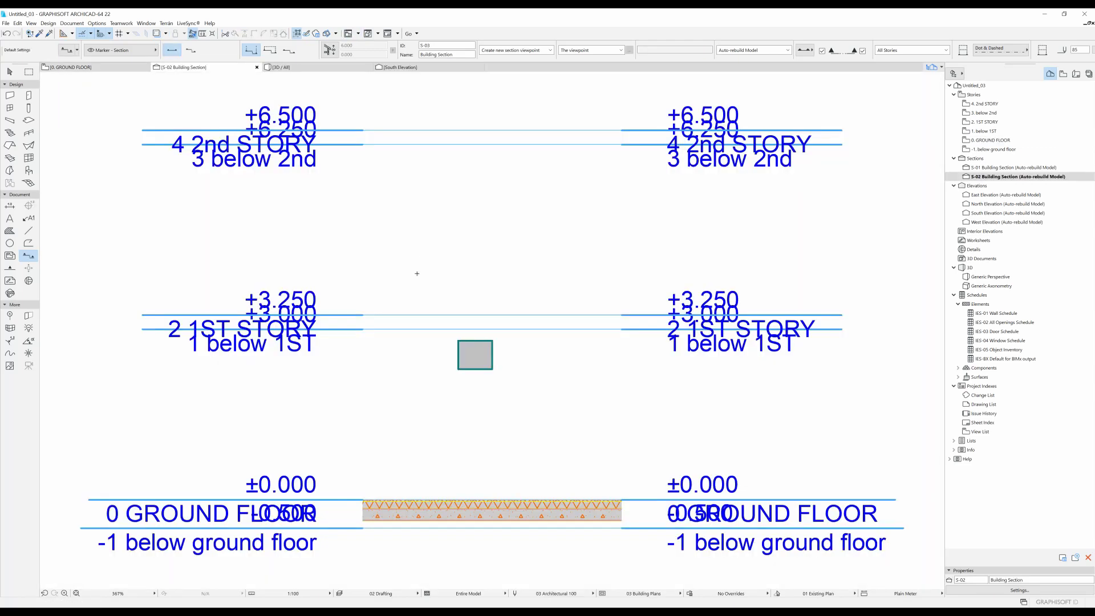
scroll(482, 361, up, 5)
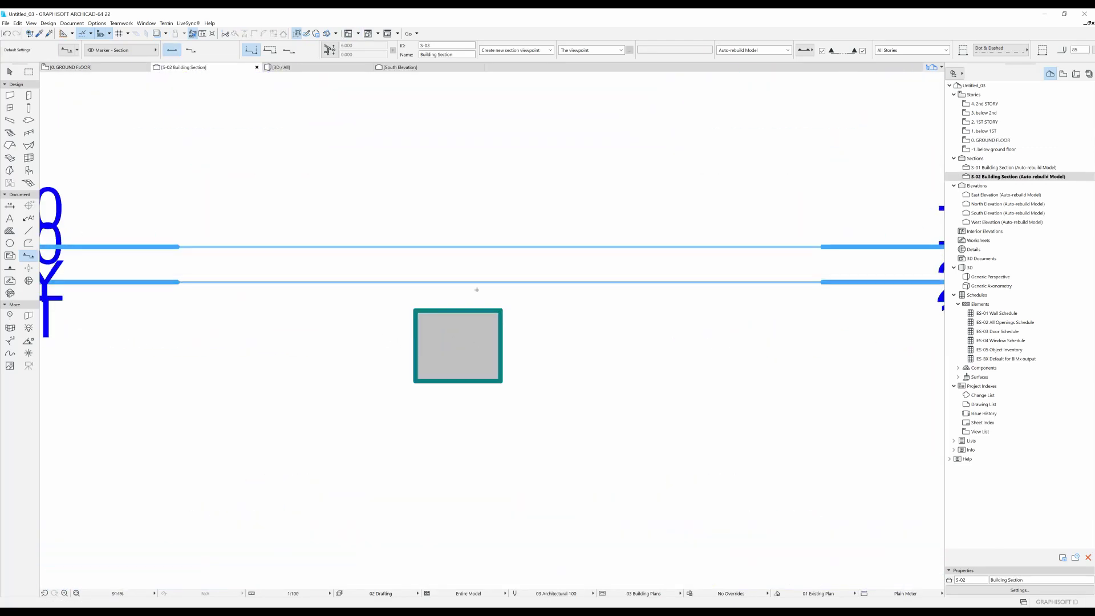
scroll(476, 289, down, 2)
scroll(476, 290, left, 2)
scroll(503, 304, down, 2)
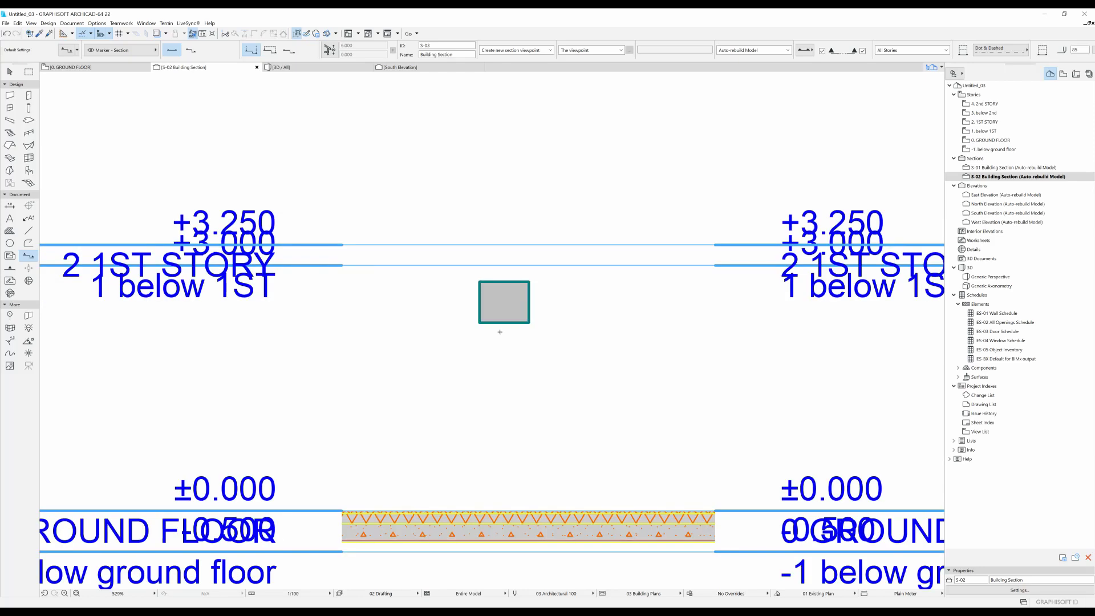
Step: Set the cut line pen of the beam in the section to black pen 1, 0.13 mm
click(507, 300)
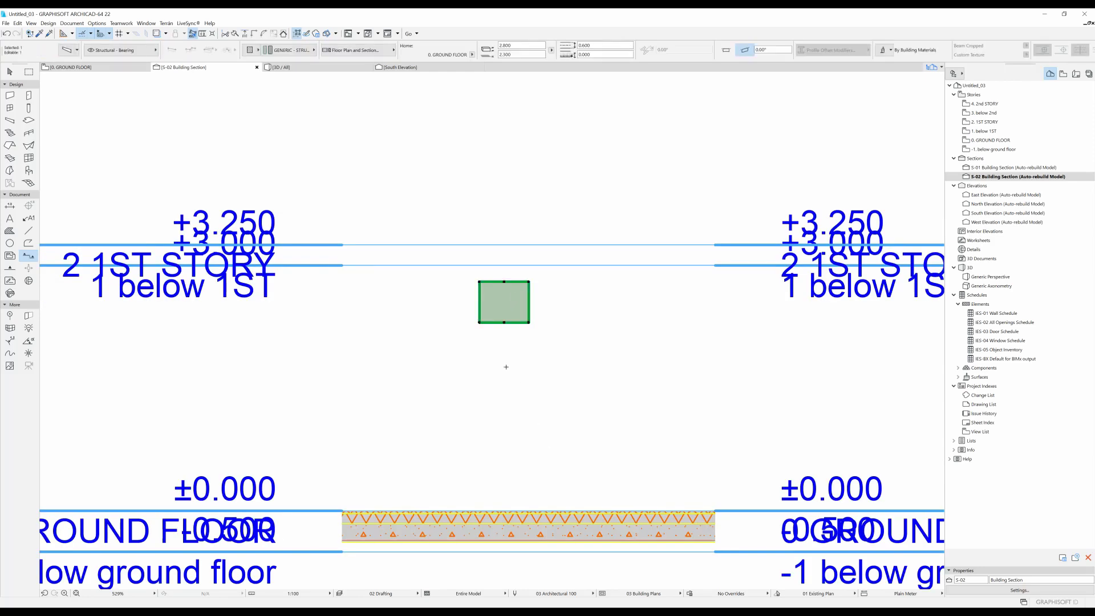
key(ctrl+t)
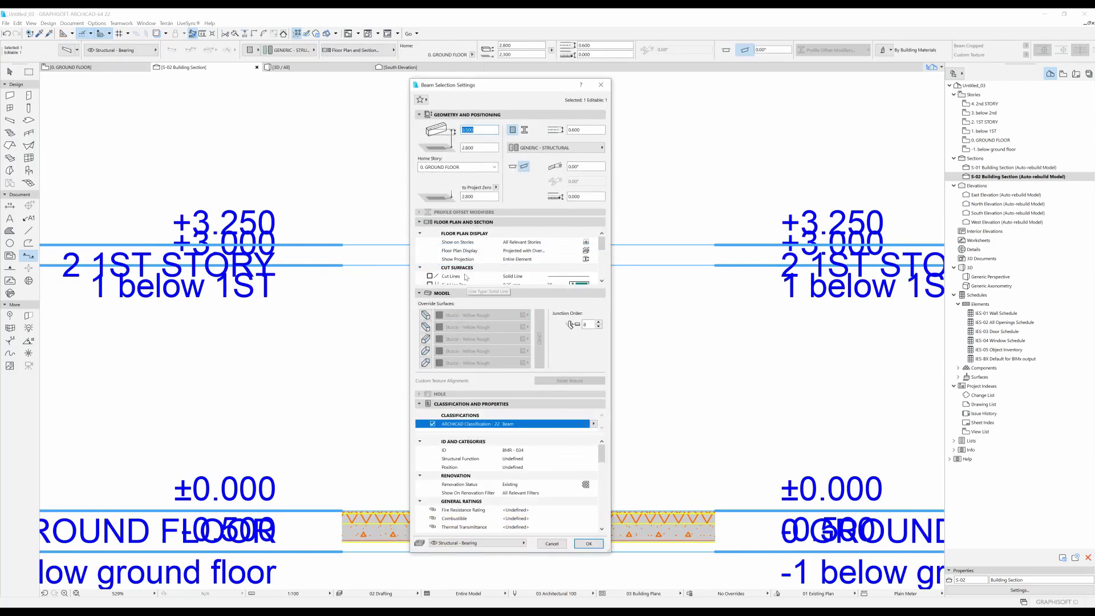
click(591, 262)
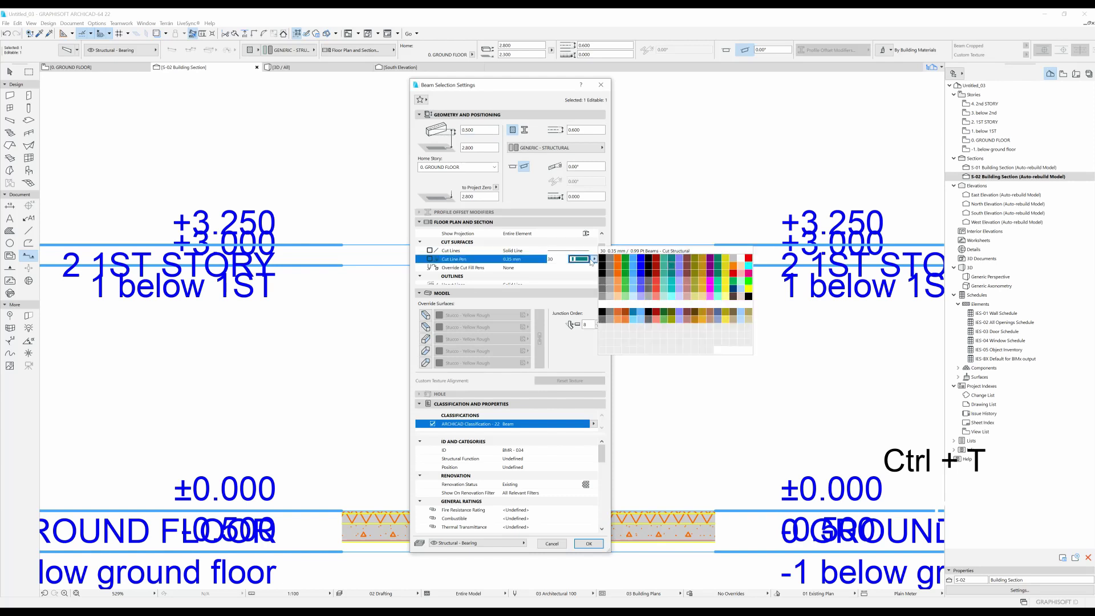
click(603, 260)
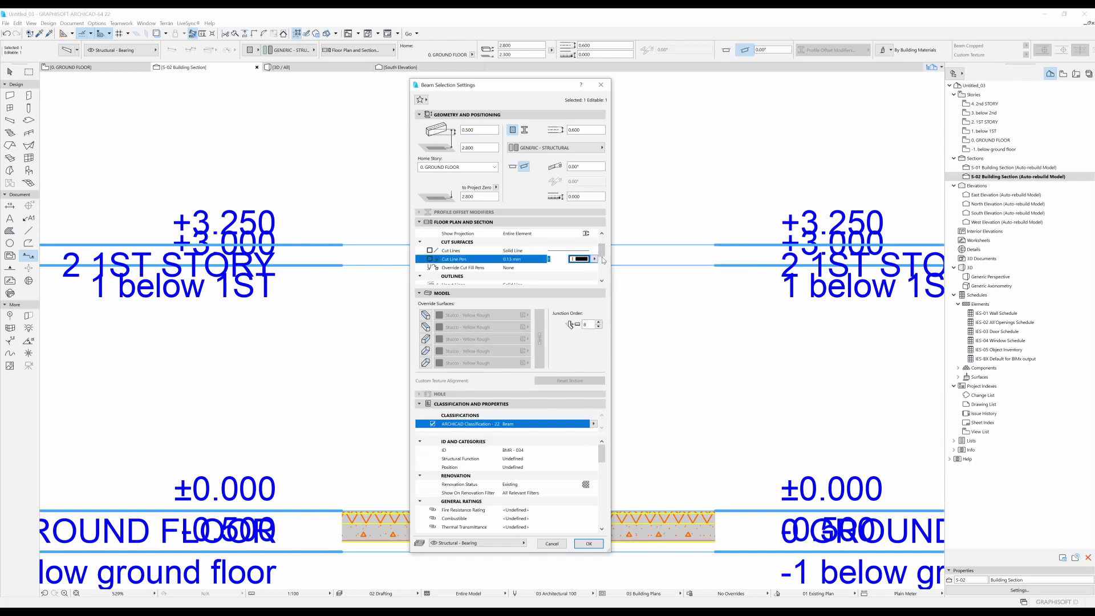
click(588, 543)
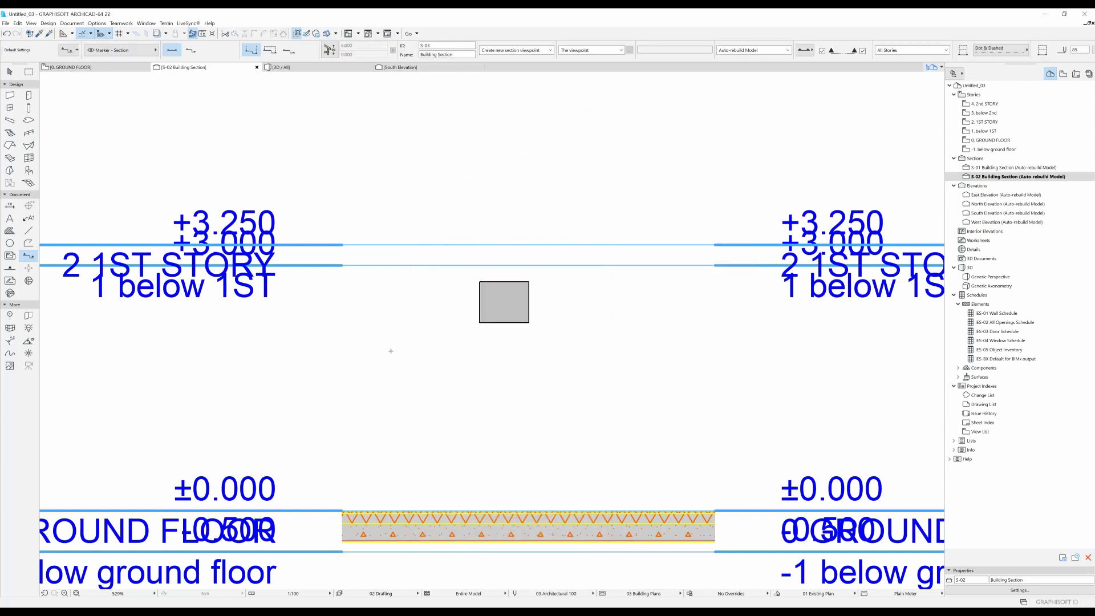
Step: Change the beam's building material to Concrete Block - Filler
key(ctrl+t)
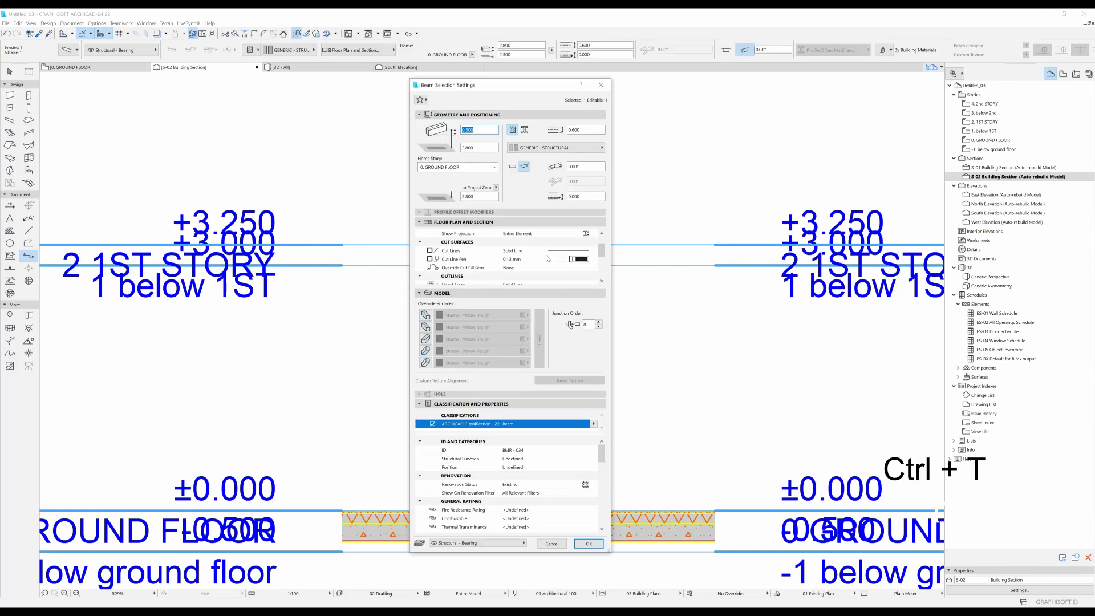
click(545, 149)
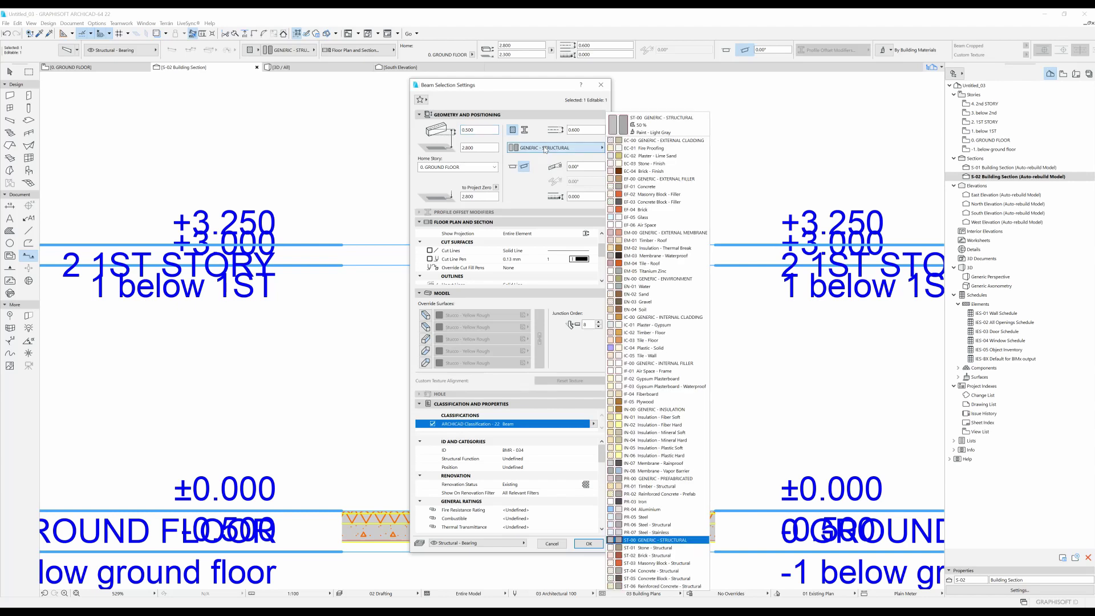
click(667, 203)
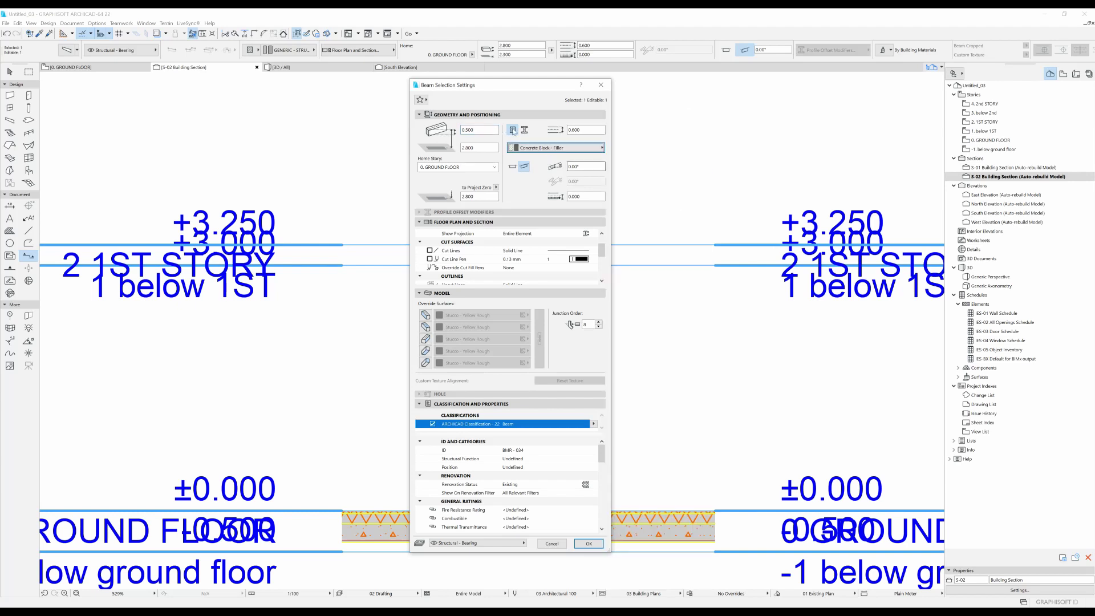
click(589, 543)
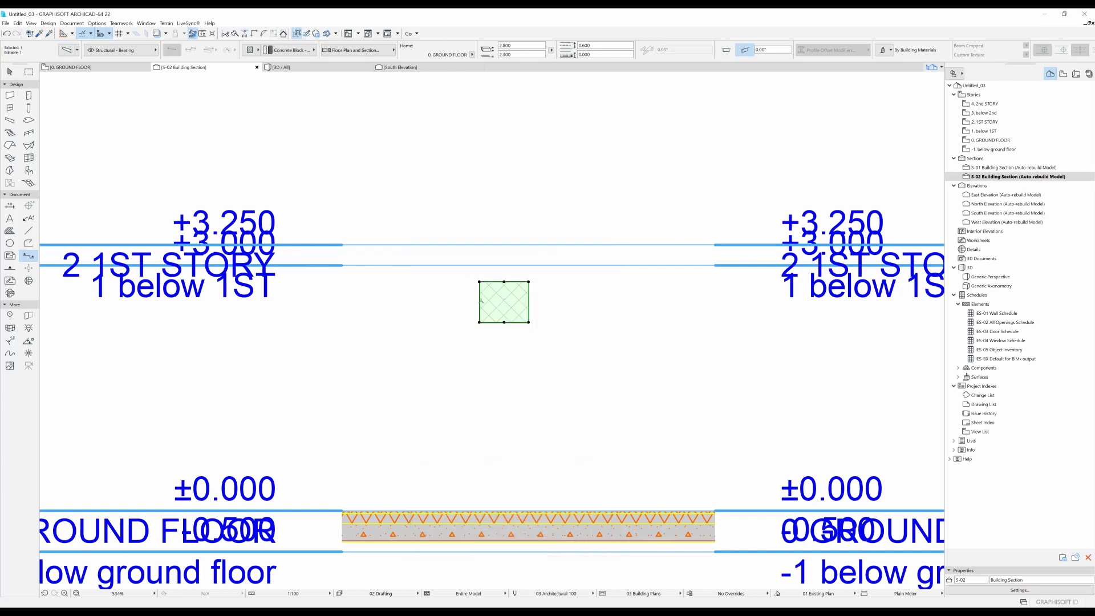
Step: Select the beam in the section and set Override Cut Fill Pens to Both in its selection settings
scroll(564, 286, up, 5)
key(Escape)
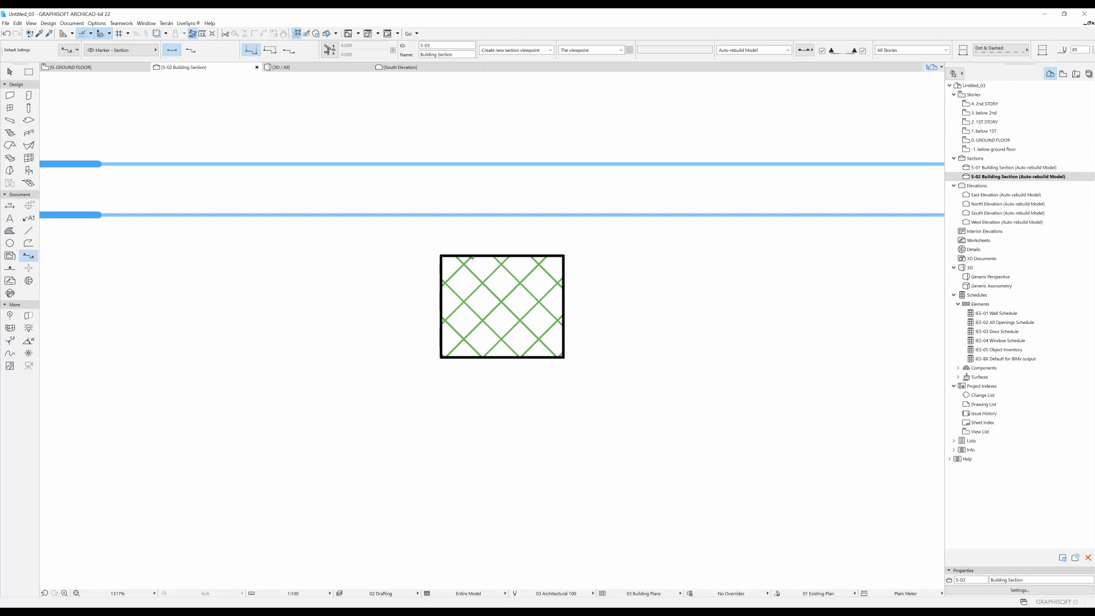
shift+click(499, 298)
key(Escape)
shift+click(542, 275)
key(ctrl+t)
scroll(540, 244, down, 1)
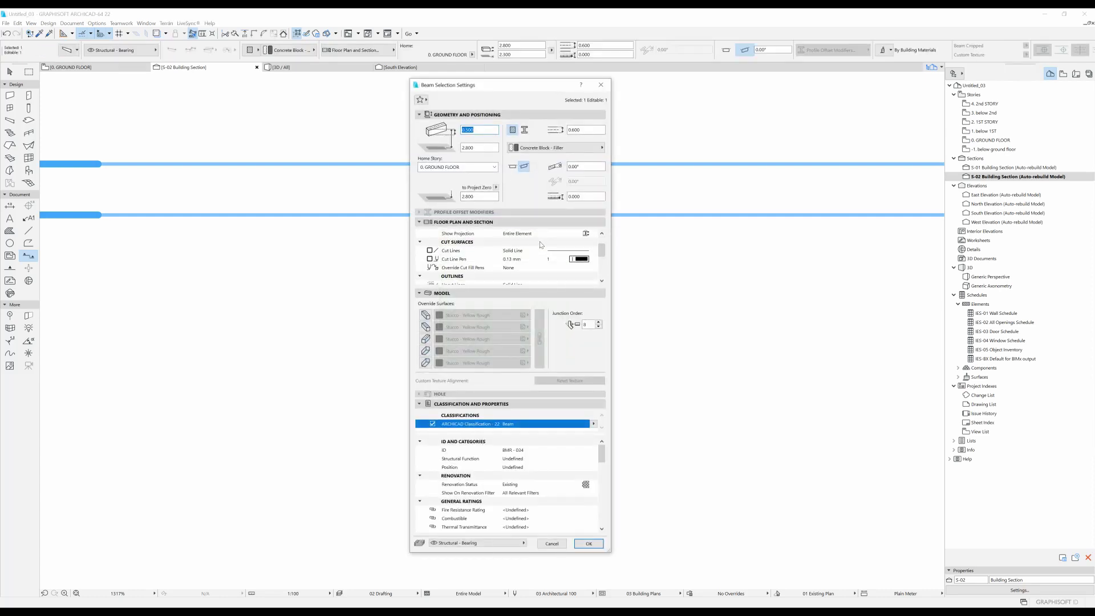
click(593, 267)
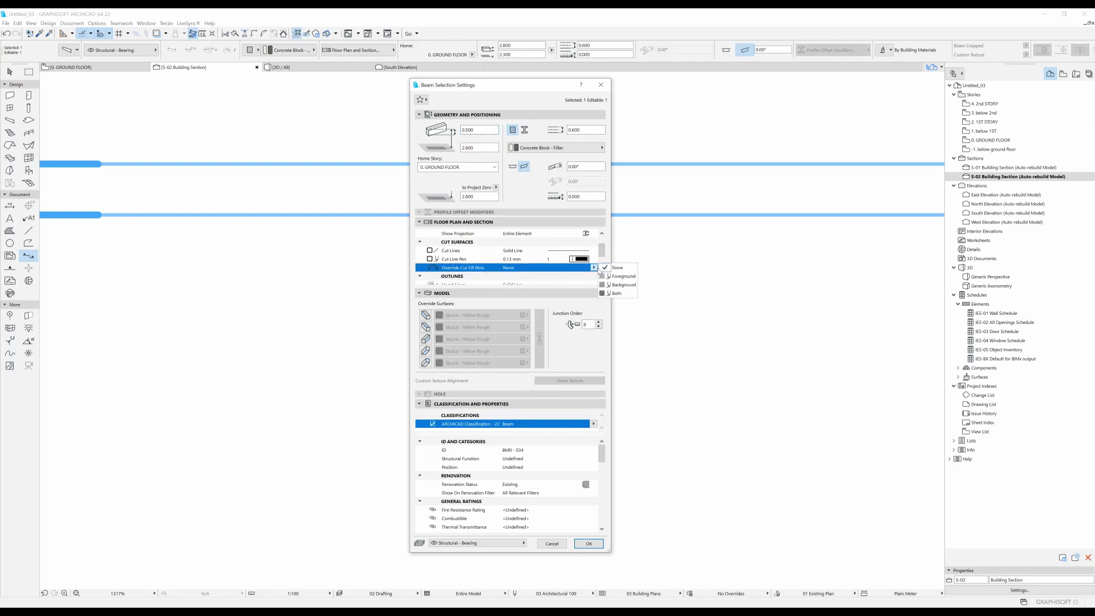
click(623, 293)
mouse_move(456, 84)
mouse_down()
mouse_move(291, 82)
mouse_move(247, 56)
mouse_up()
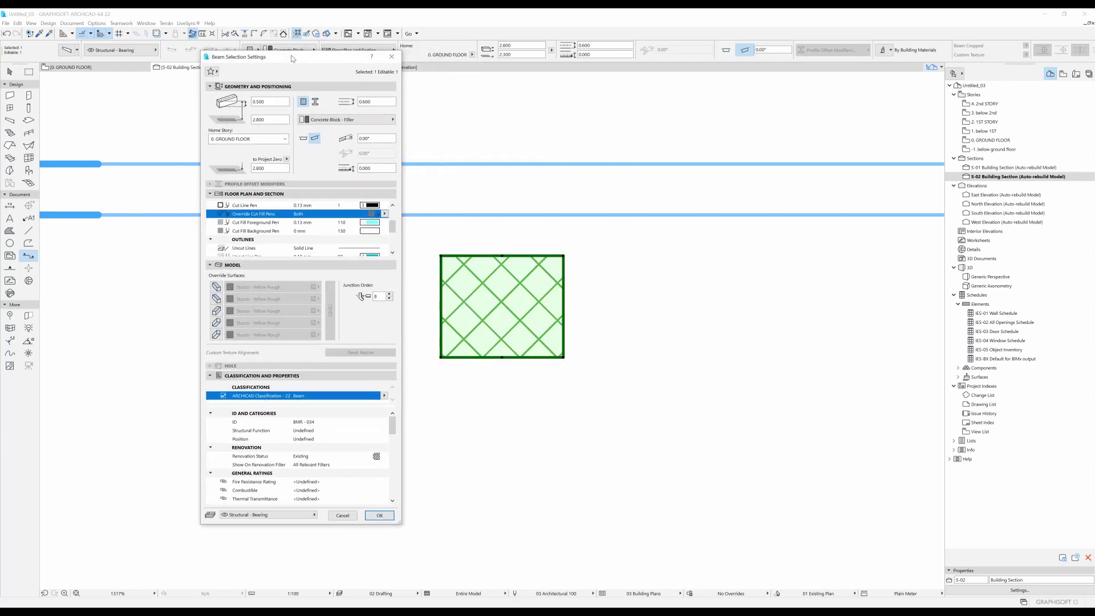
Step: Set the beam's cut fill foreground pen to orange pen 43 and background pen to pen 171, apply, and deselect it
click(373, 223)
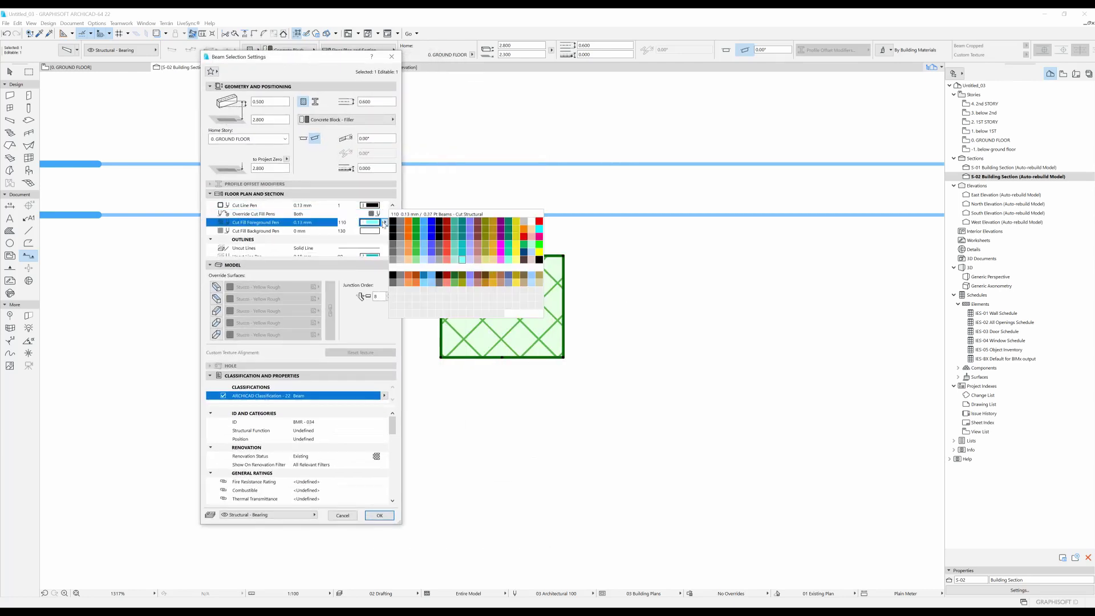
click(409, 244)
click(370, 231)
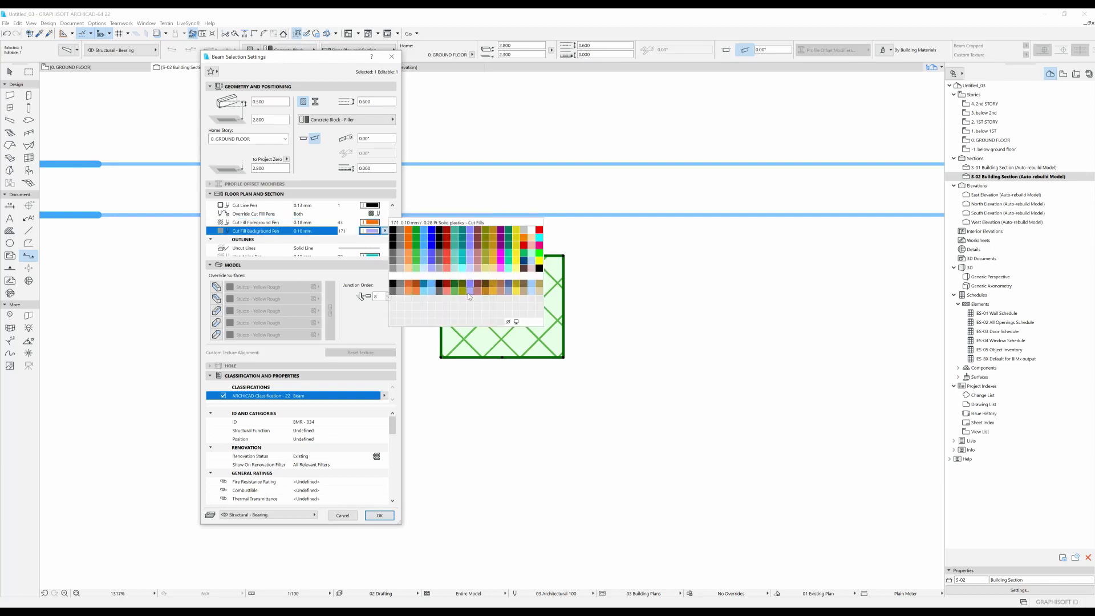
click(469, 292)
click(379, 515)
click(635, 439)
scroll(517, 318, down, 1)
scroll(656, 367, down, 7)
middle_drag(643, 374, 536, 320)
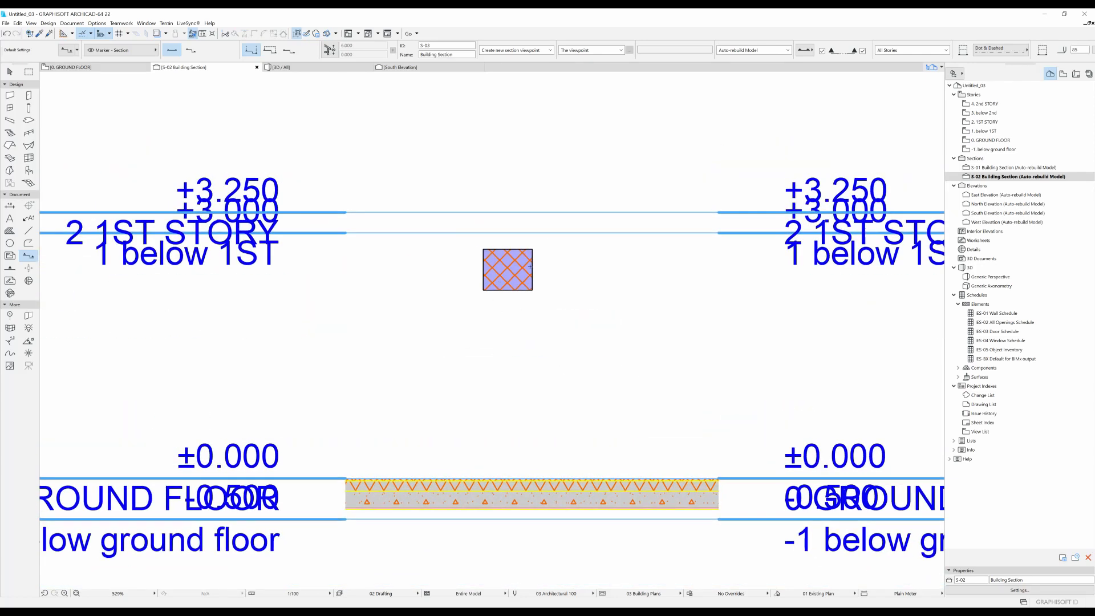
middle_drag(567, 278, 574, 312)
Step: Return to the ground floor plan, open the beam's selection settings, and review its outline and symbol options
key(F2)
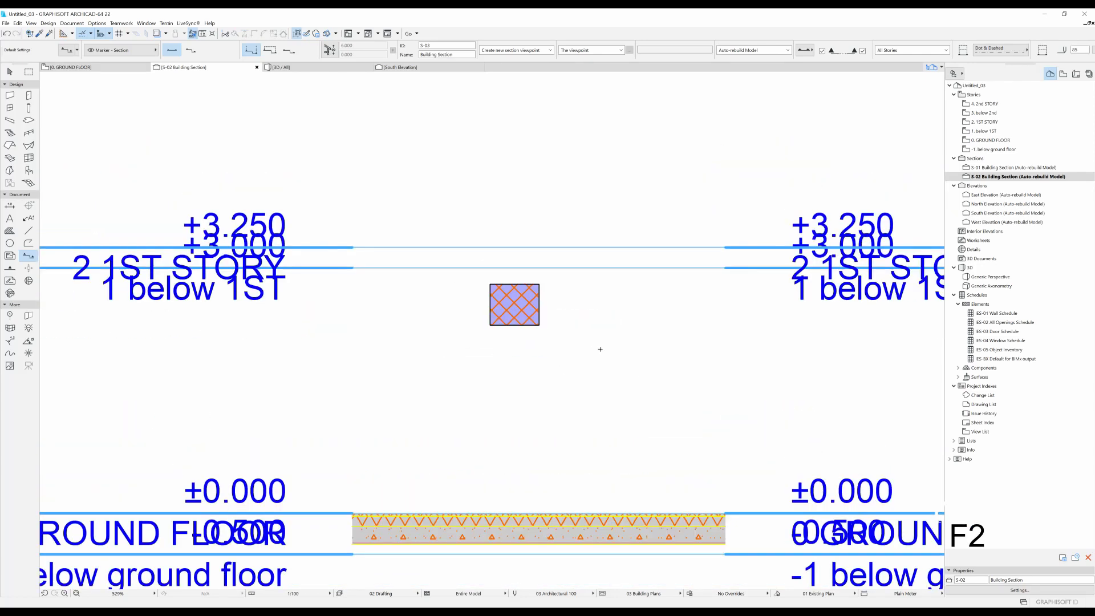
scroll(436, 296, down, 3)
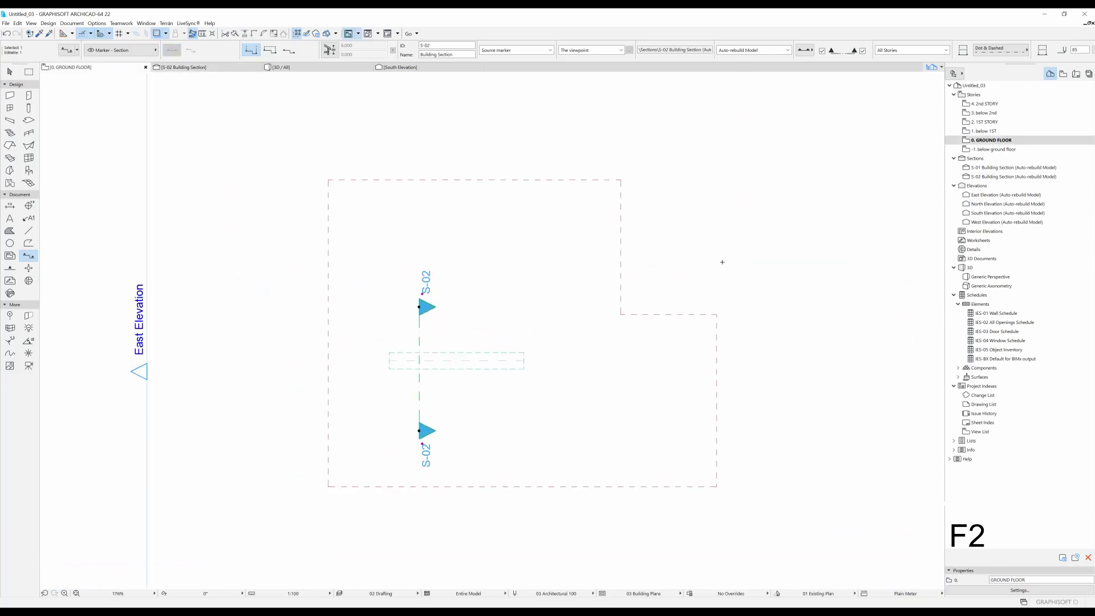
shift+click(524, 360)
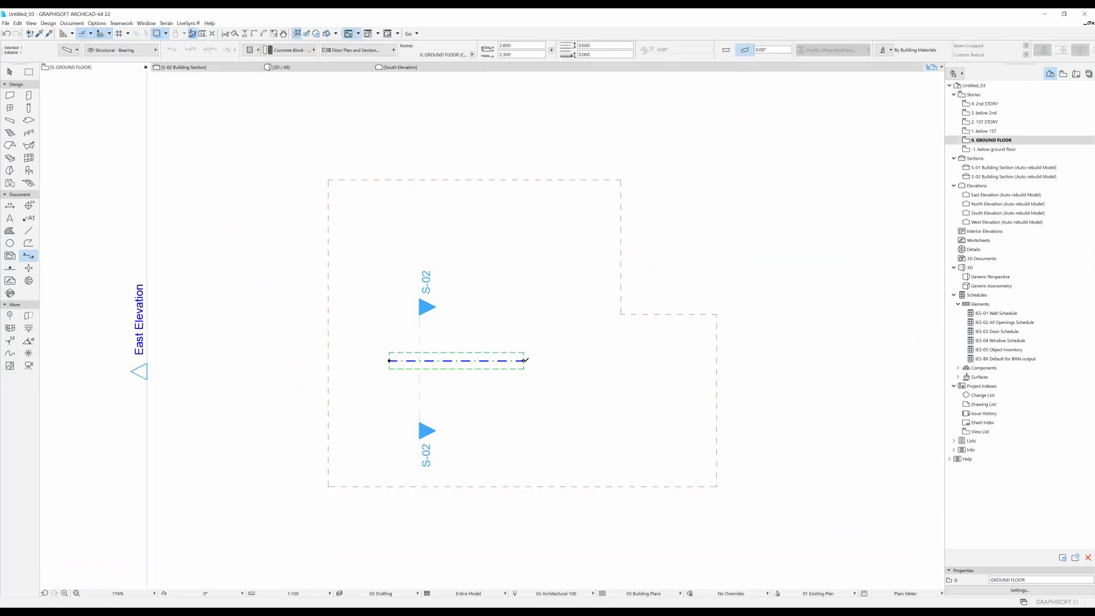
double_click(525, 360)
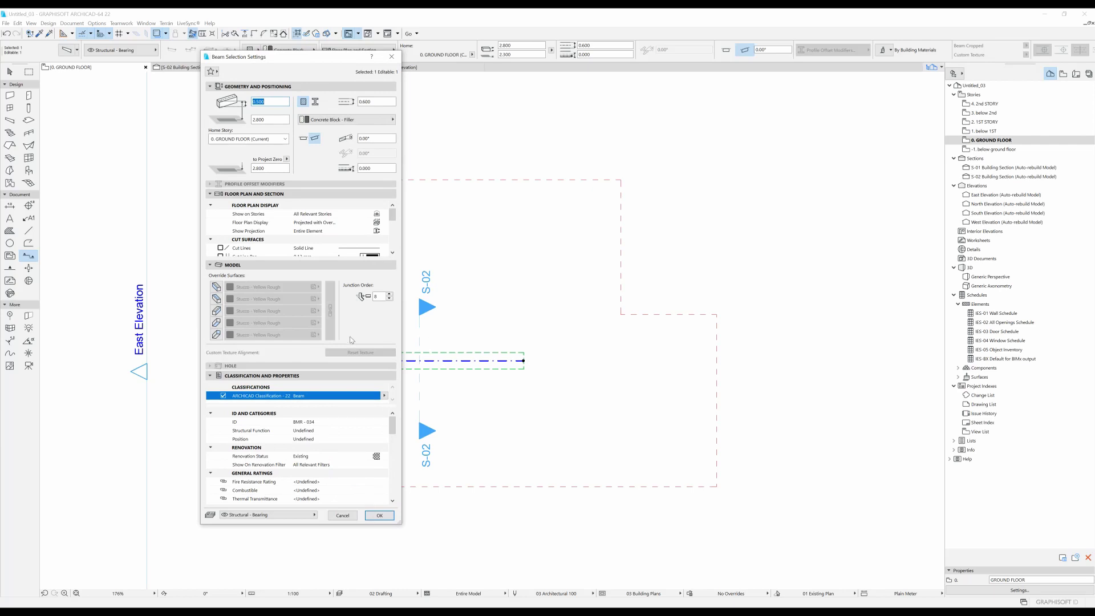
scroll(269, 228, down, 3)
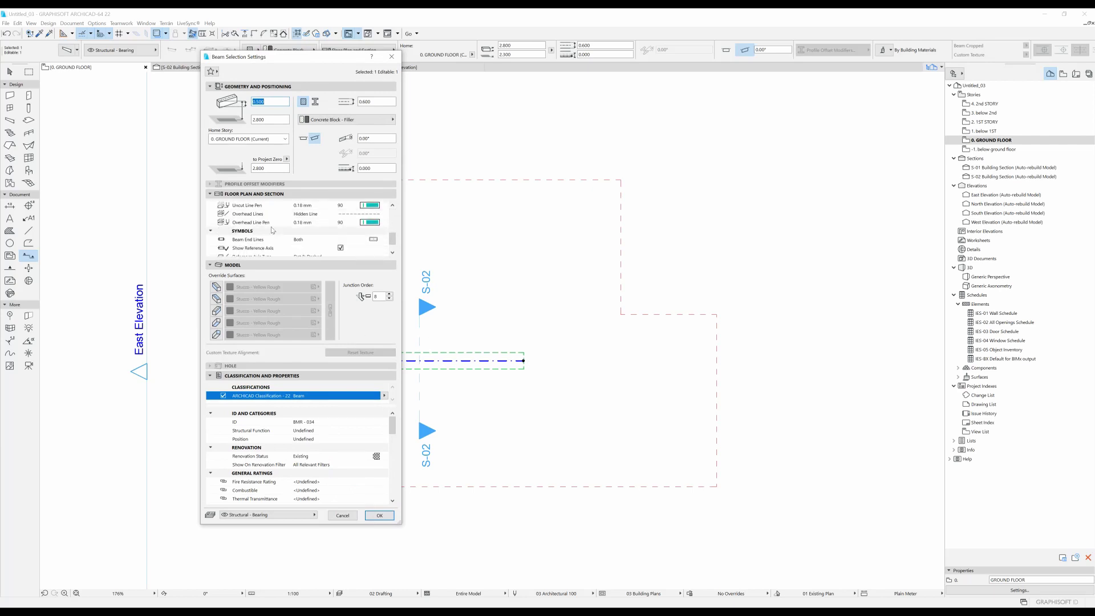
scroll(269, 219, up, 1)
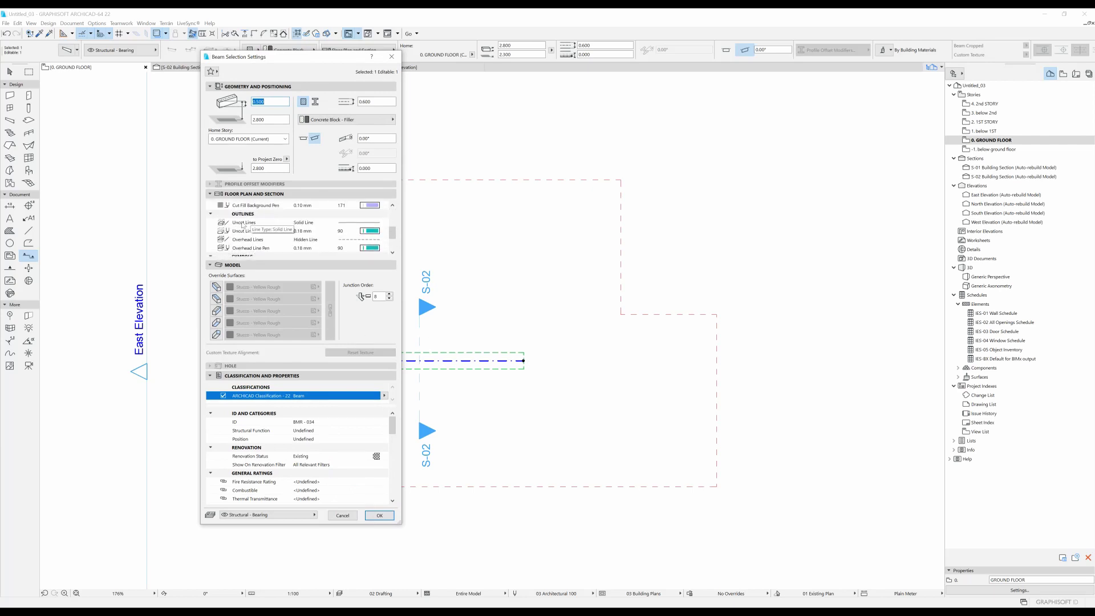
scroll(257, 223, down, 5)
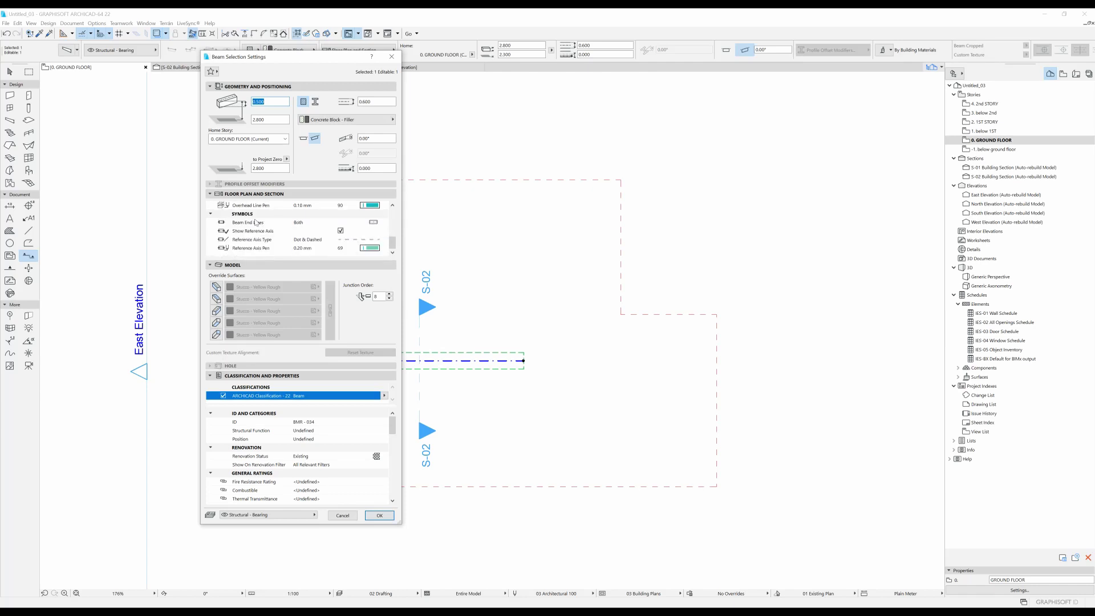
Step: Switch off the beam's Show Reference Axis option, switch it back on, and review the floor plan and section settings
click(342, 232)
click(340, 231)
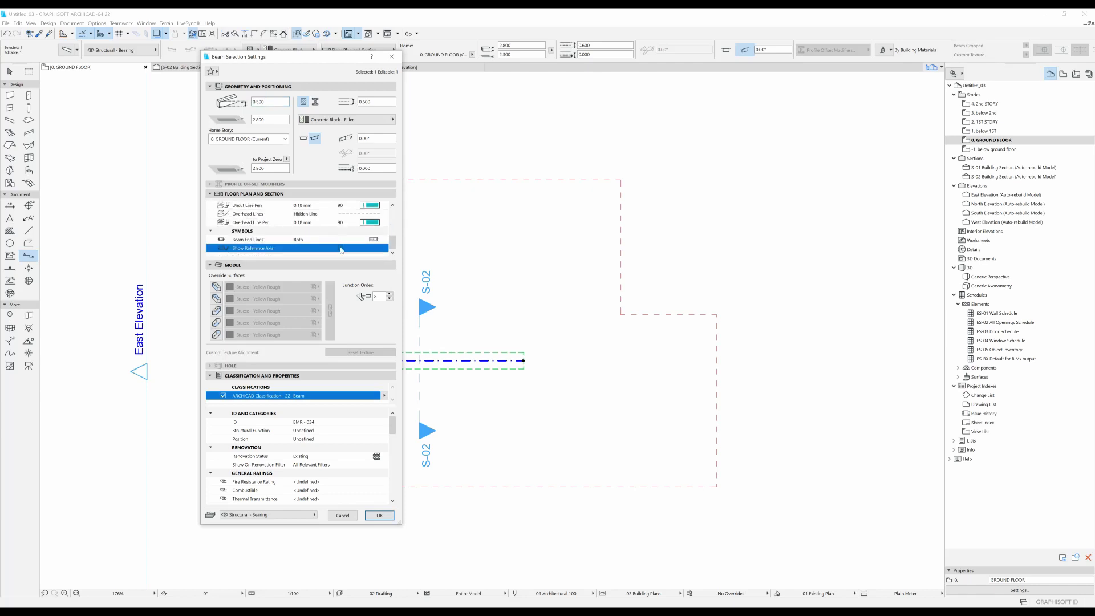
click(341, 248)
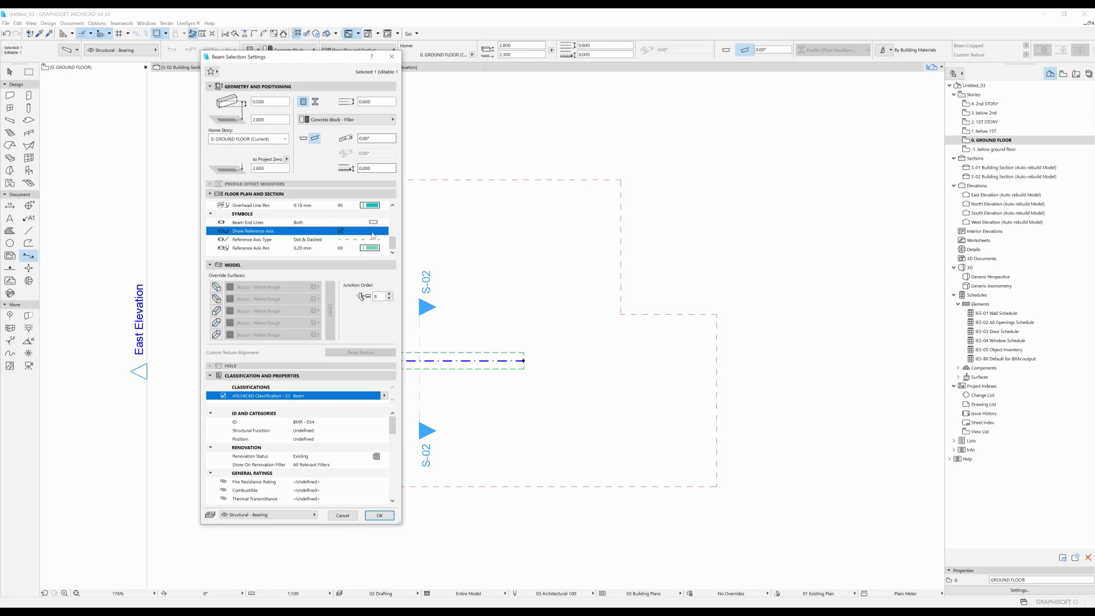
scroll(331, 228, up, 5)
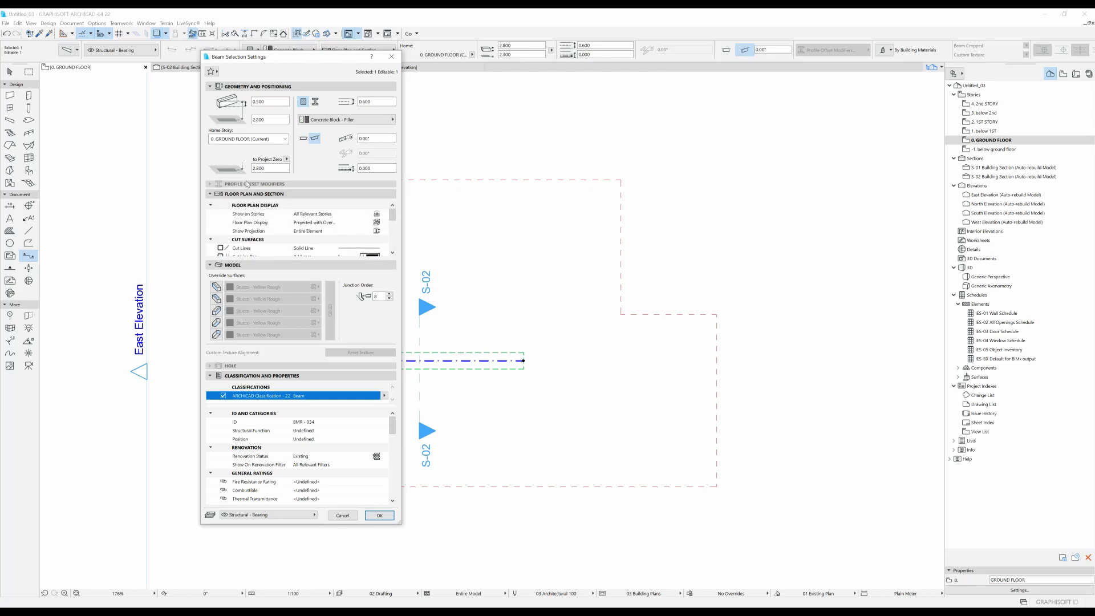
scroll(264, 218, down, 3)
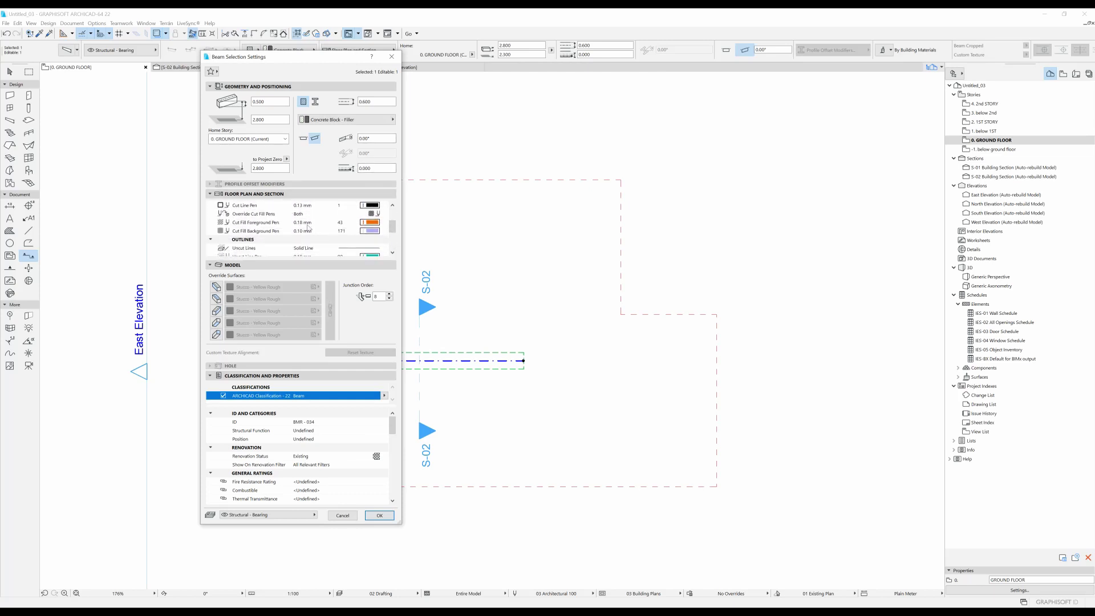
scroll(320, 221, down, 2)
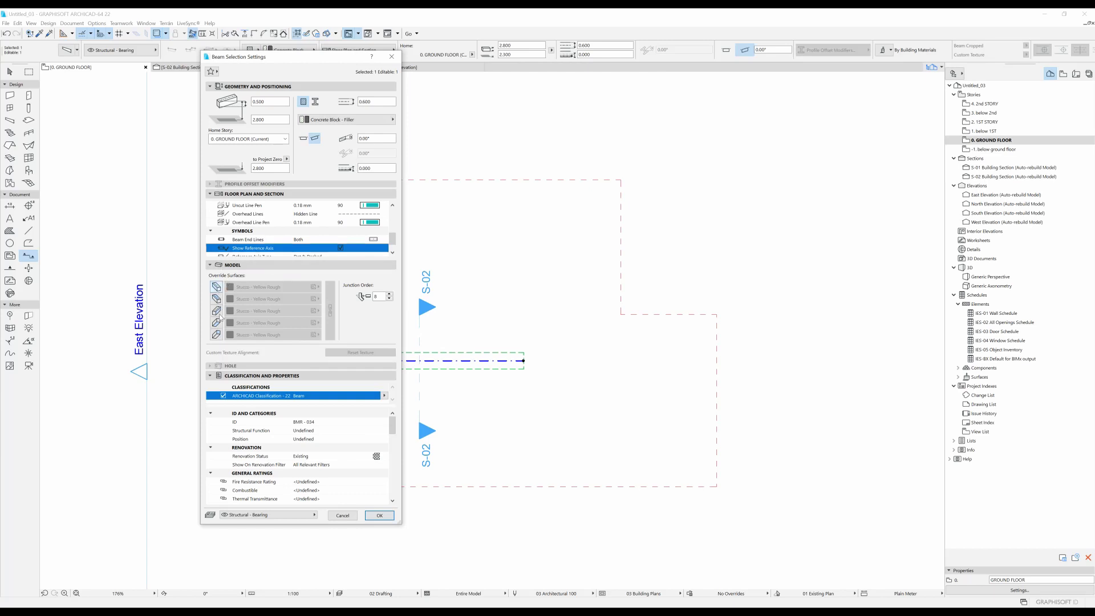
Step: Override all five surfaces of the beam with Stucco - Yellow Rough, apply the settings, and deselect it
click(216, 287)
click(216, 299)
click(216, 311)
click(216, 323)
click(216, 334)
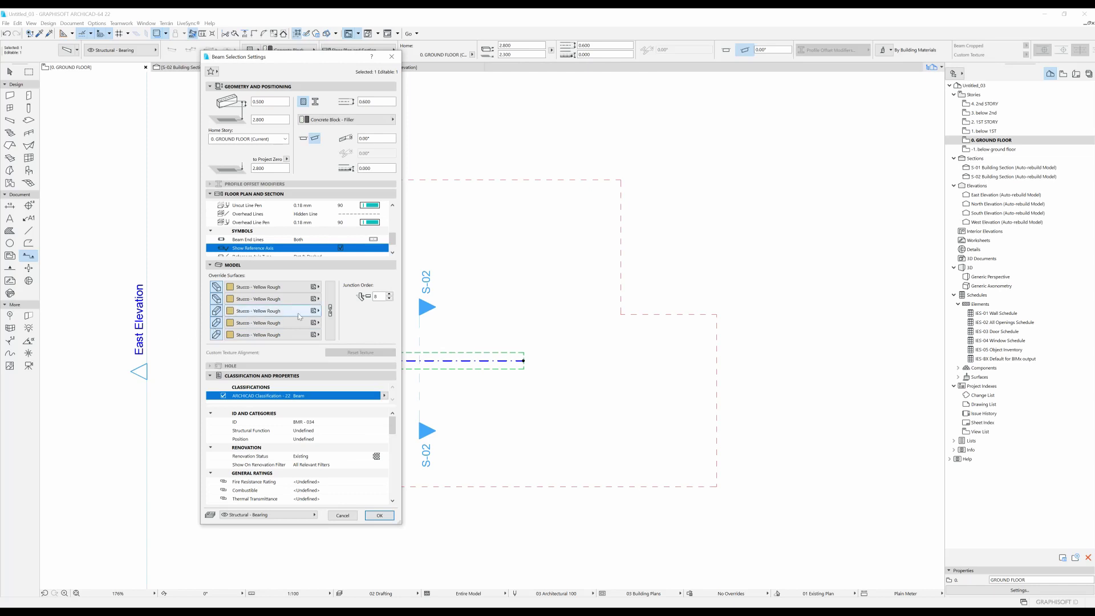
click(243, 301)
click(217, 287)
click(217, 299)
click(216, 310)
click(216, 323)
click(217, 334)
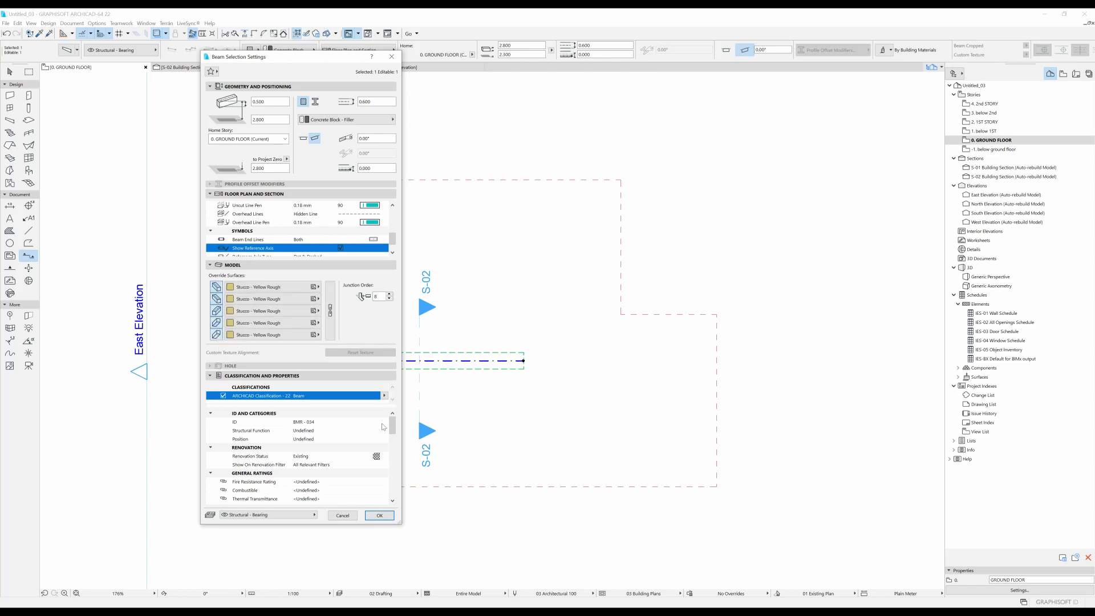
click(380, 515)
key(Escape)
middle_drag(667, 274, 630, 240)
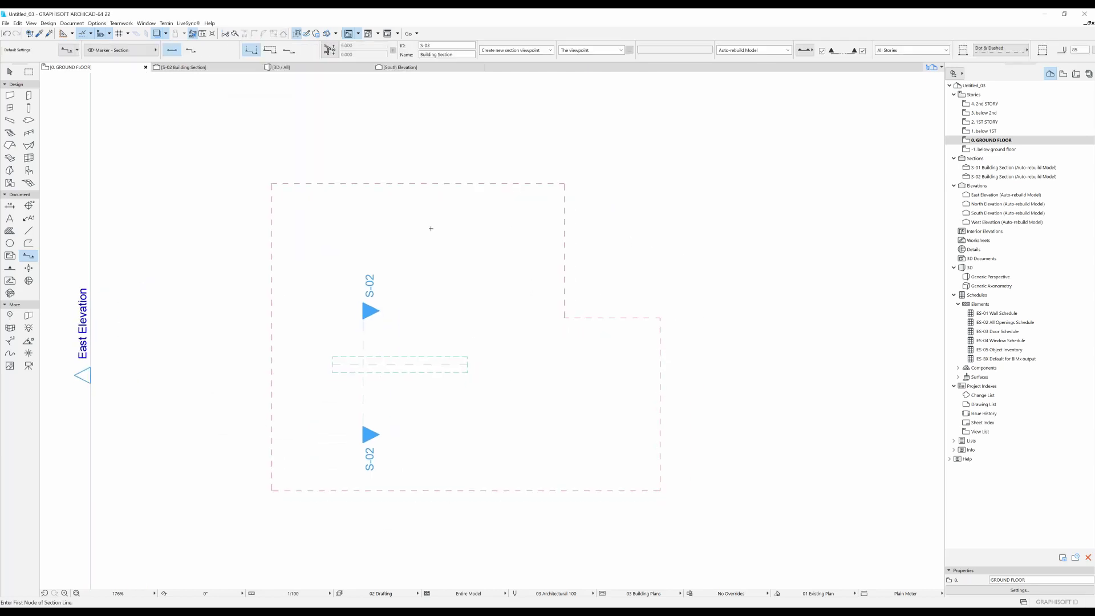
Step: Select the beam in the 3D view and override its left side surface with Stucco - White Rough
key(F3)
scroll(409, 234, down, 5)
mouse_move(461, 366)
shift+middle_down()
mouse_move(350, 371)
mouse_move(447, 365)
shift+middle_up()
click(447, 365)
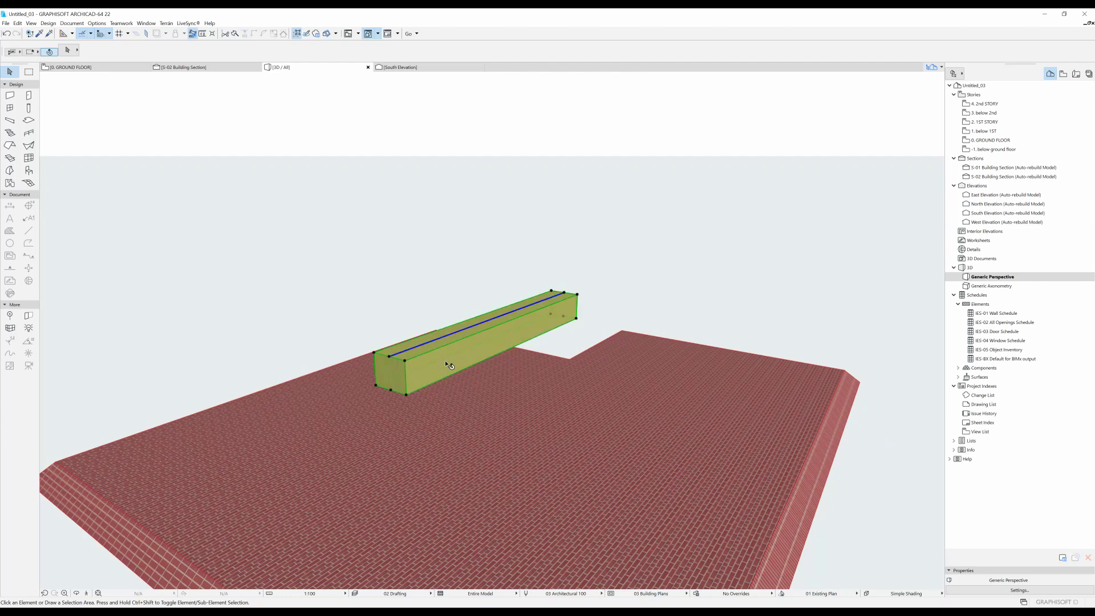
key(ctrl+t)
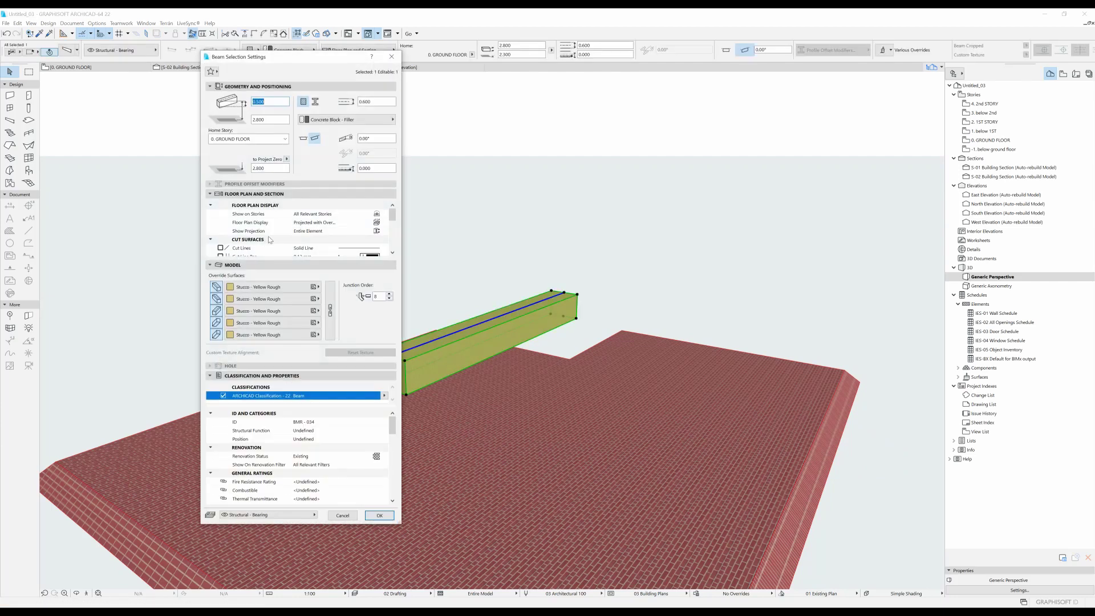
click(261, 287)
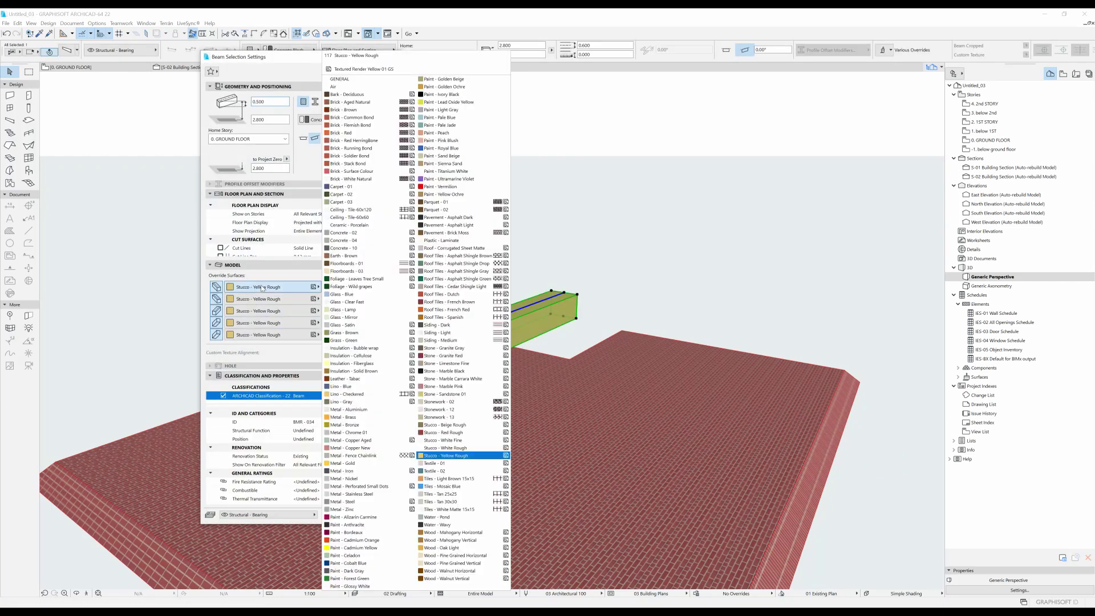
click(450, 448)
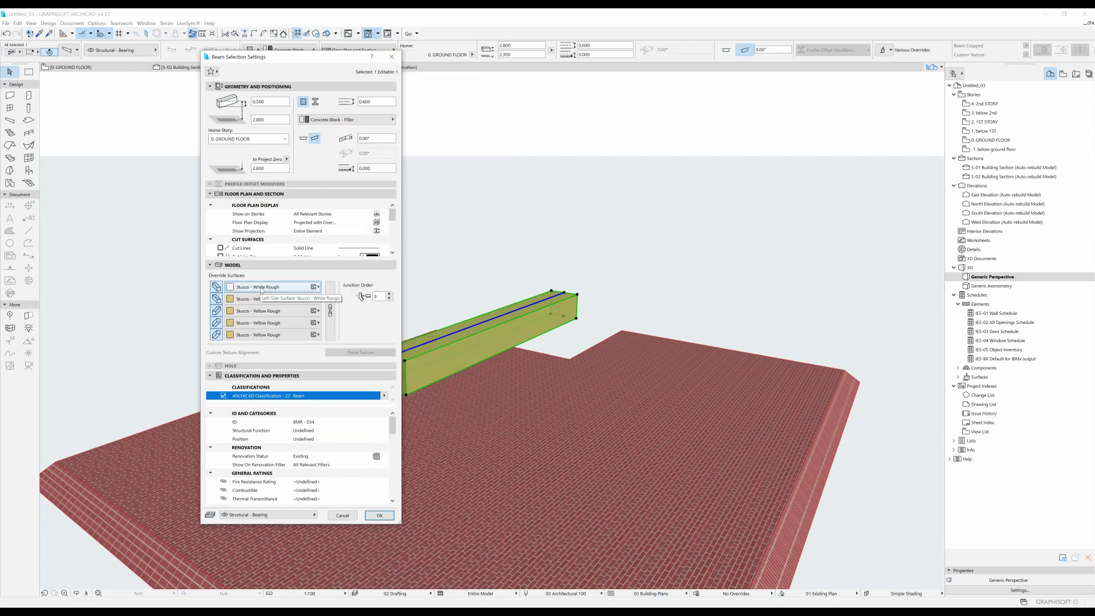
click(380, 515)
Step: Link the beam's surface overrides so that all five faces use Stucco - White Rough, and apply the settings
scroll(638, 379, up, 3)
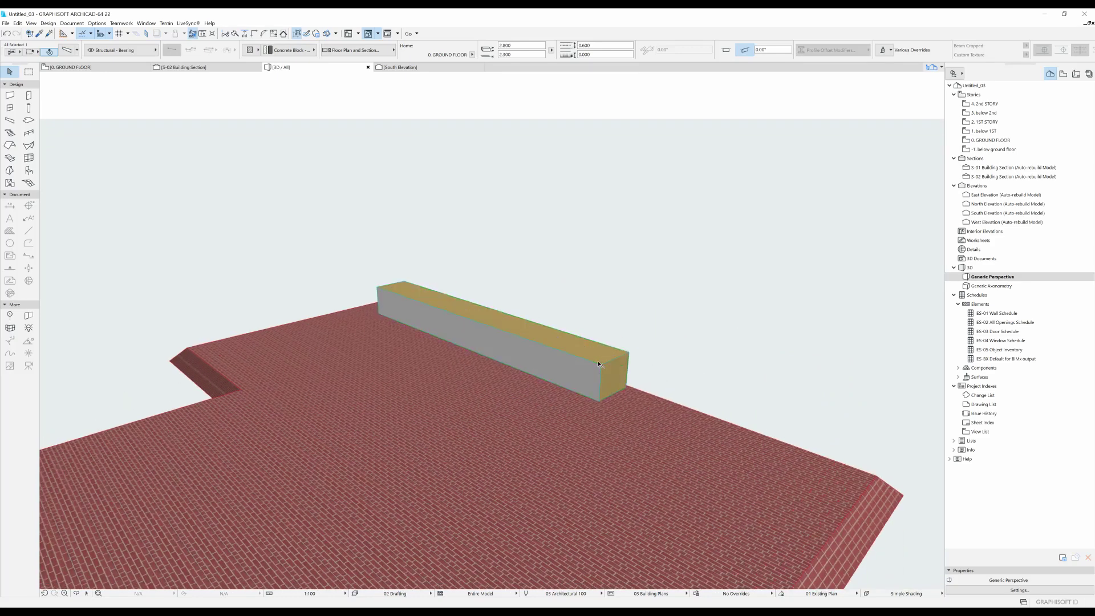
shift+middle_drag(633, 398, 544, 413)
double_click(544, 412)
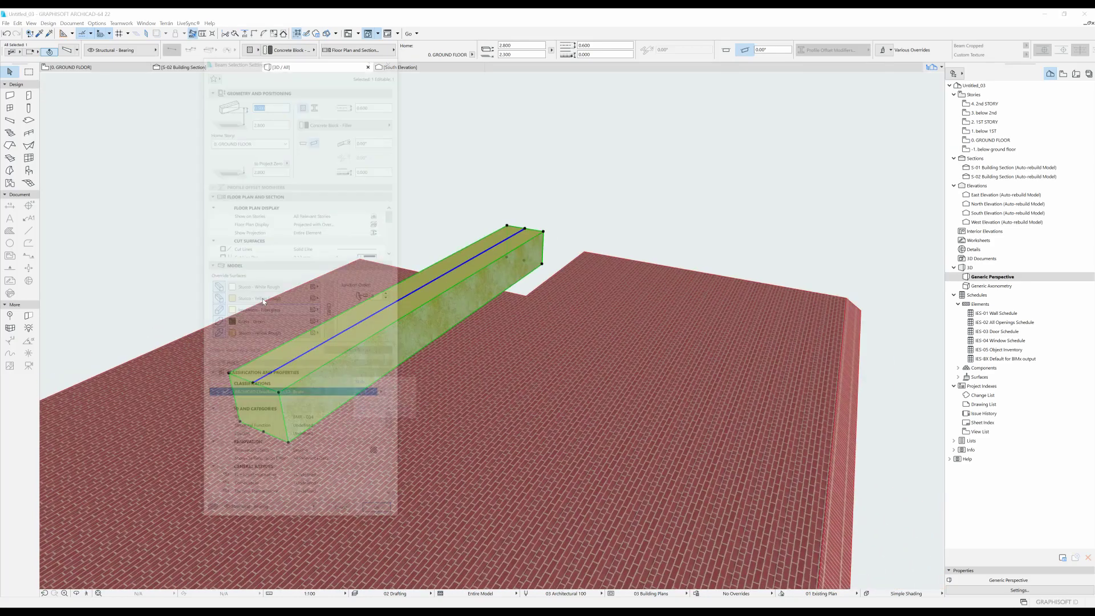
click(330, 308)
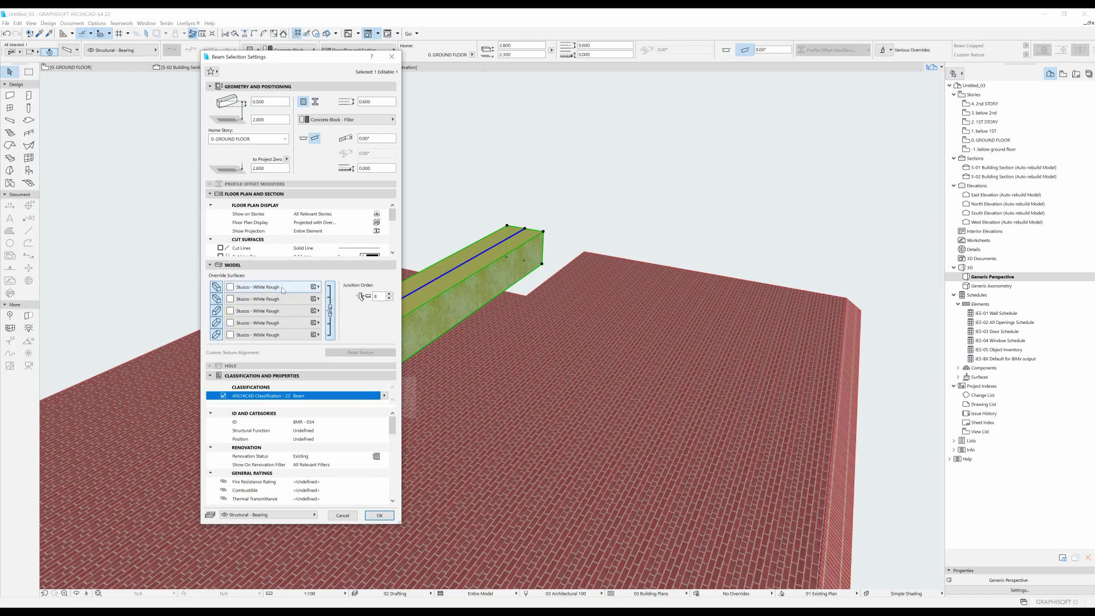
key(Return)
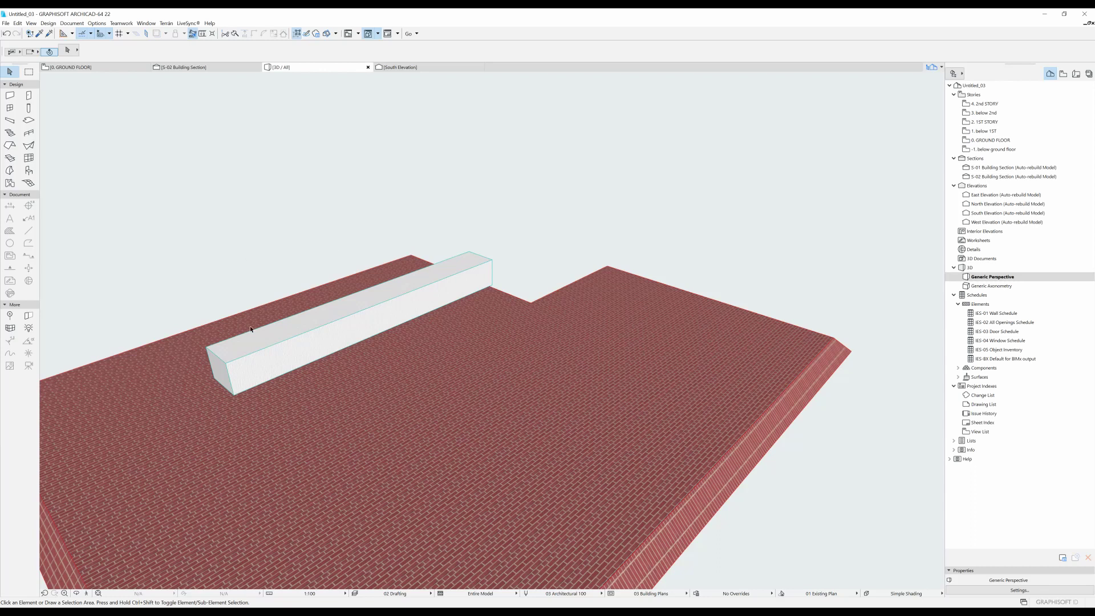
shift+middle_drag(293, 312, 271, 276)
Step: Open the ground floor plan and select the beam on its own, without the surrounding slab
key(F2)
click(407, 364)
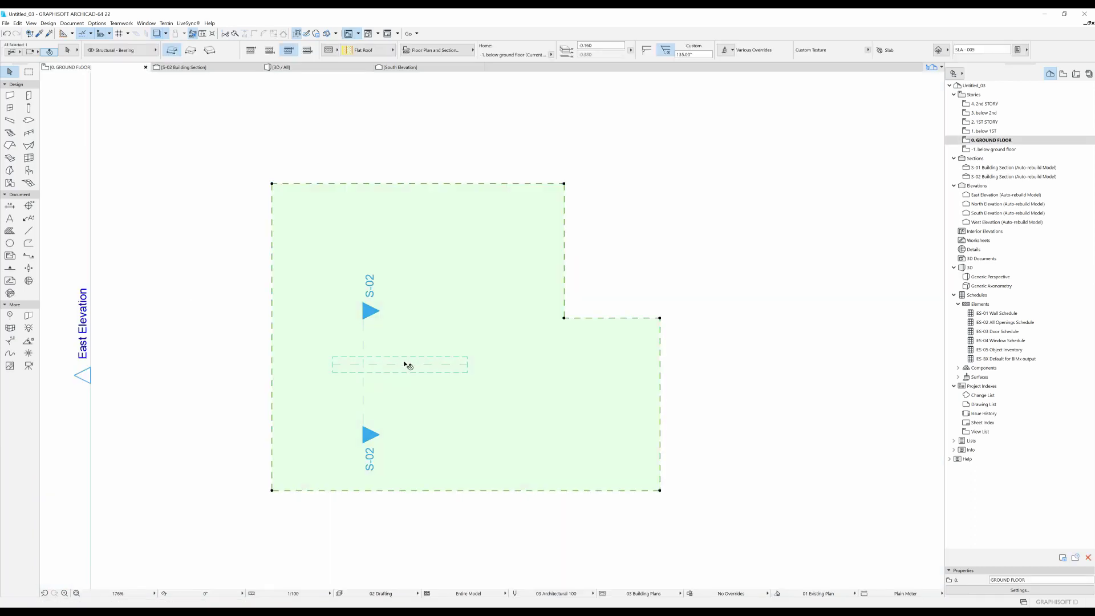
click(593, 276)
click(465, 367)
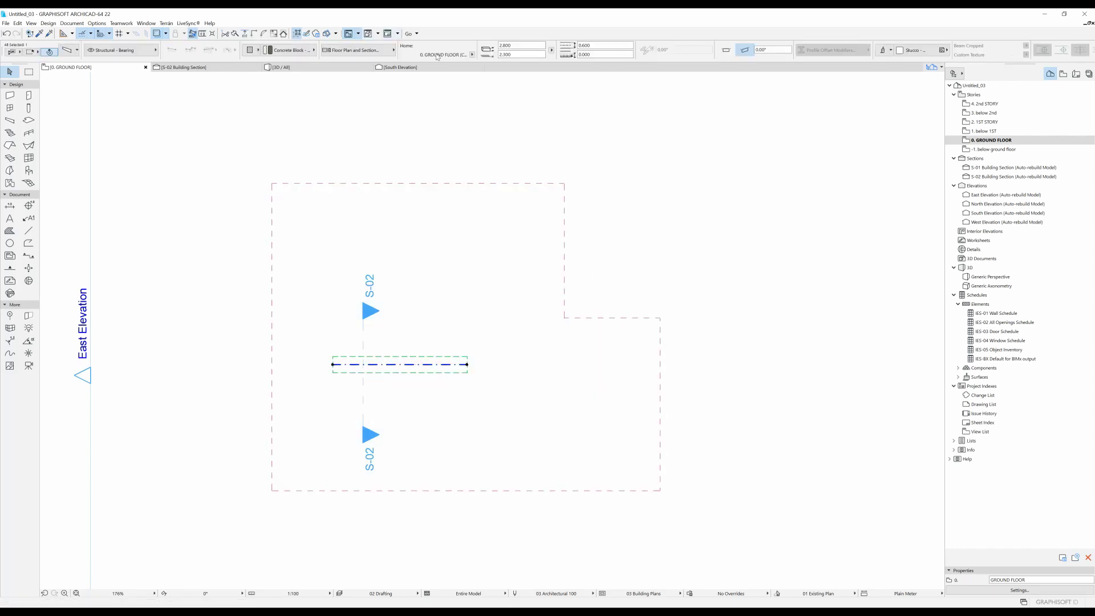
Step: Review the selected beam's basic settings, including its structure, dimensions, home story, slant, and floor plan and section display options
scroll(437, 56, down, 2)
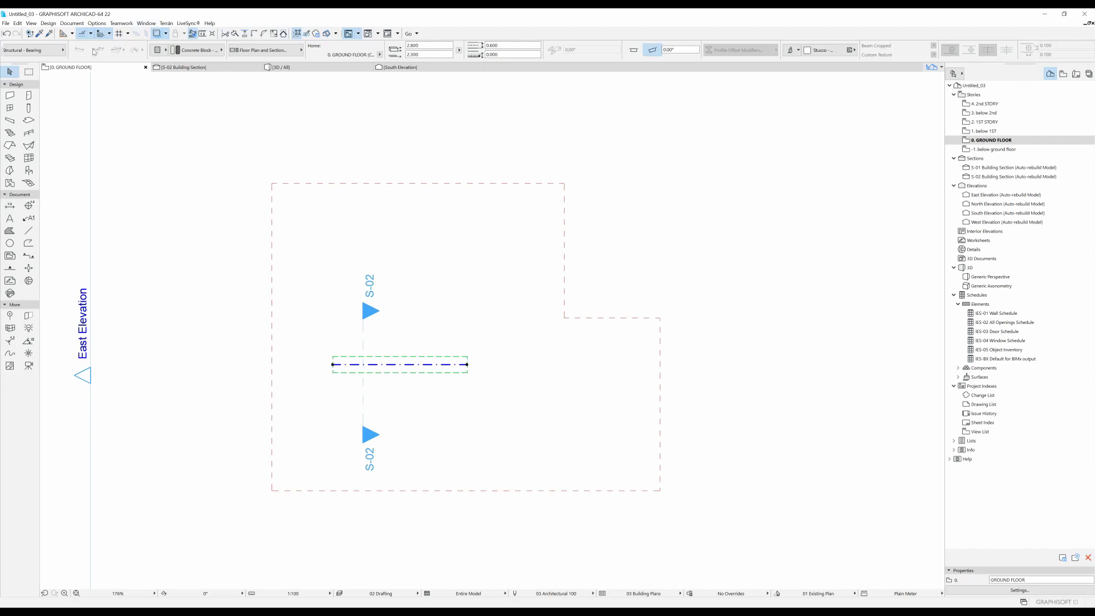
scroll(490, 54, down, 2)
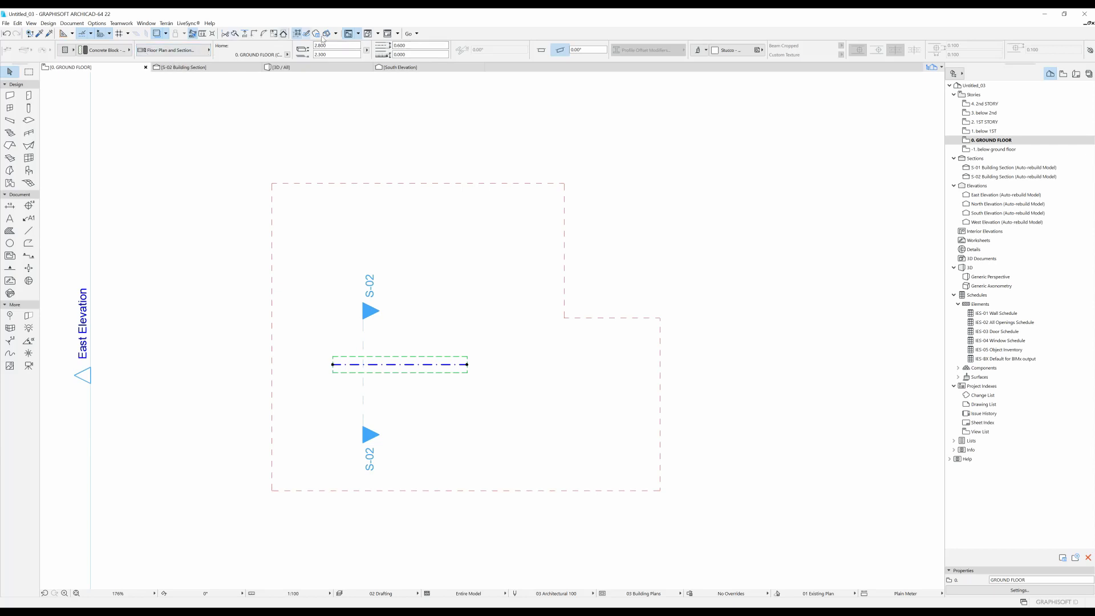
scroll(421, 49, down, 2)
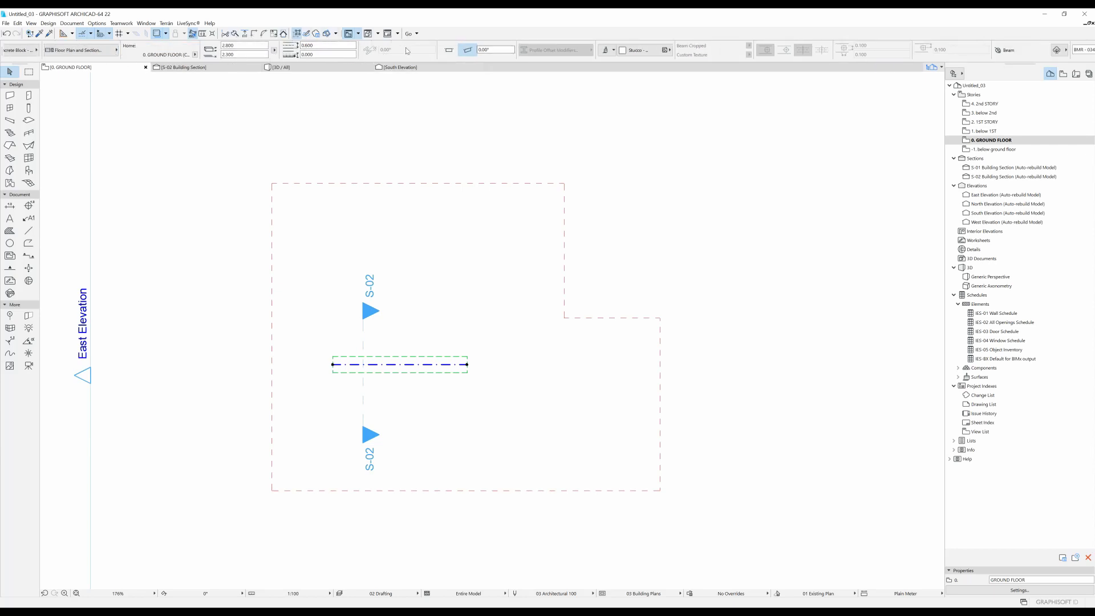
scroll(369, 52, down, 1)
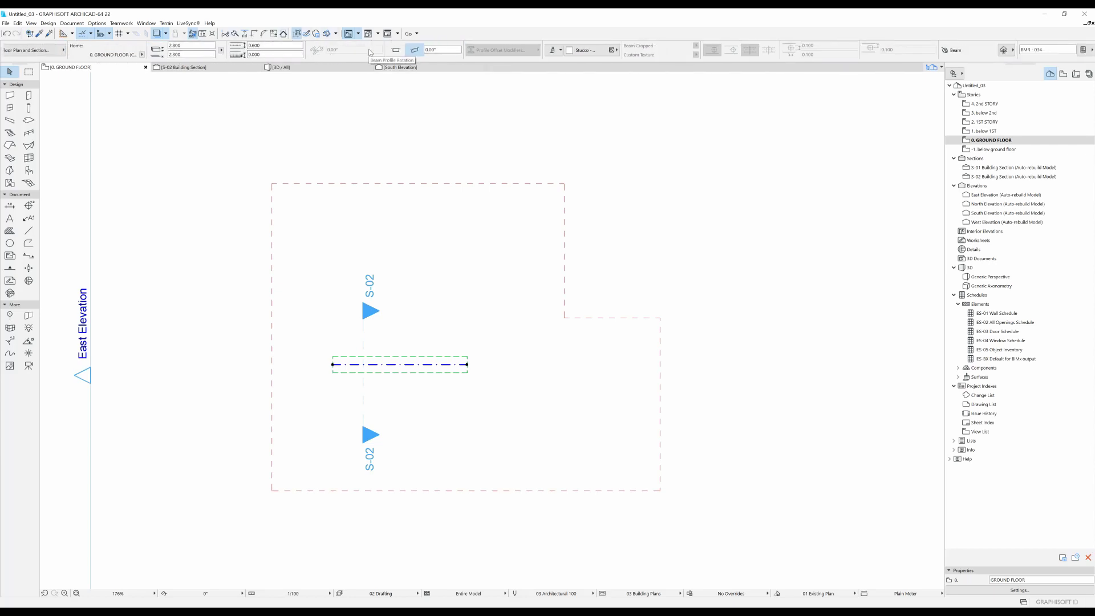
scroll(369, 52, up, 7)
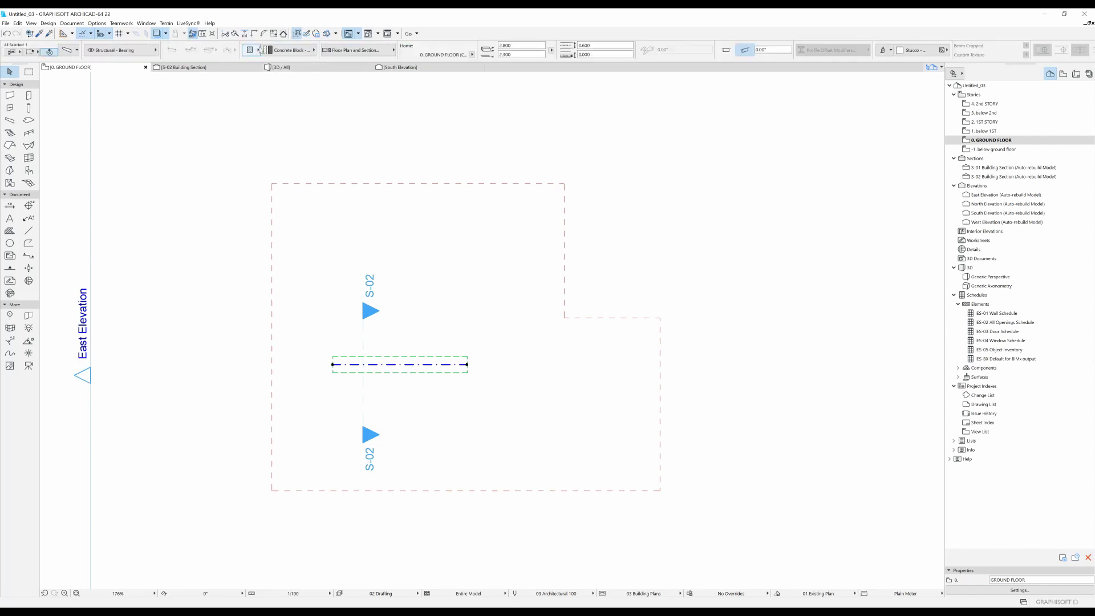
click(374, 51)
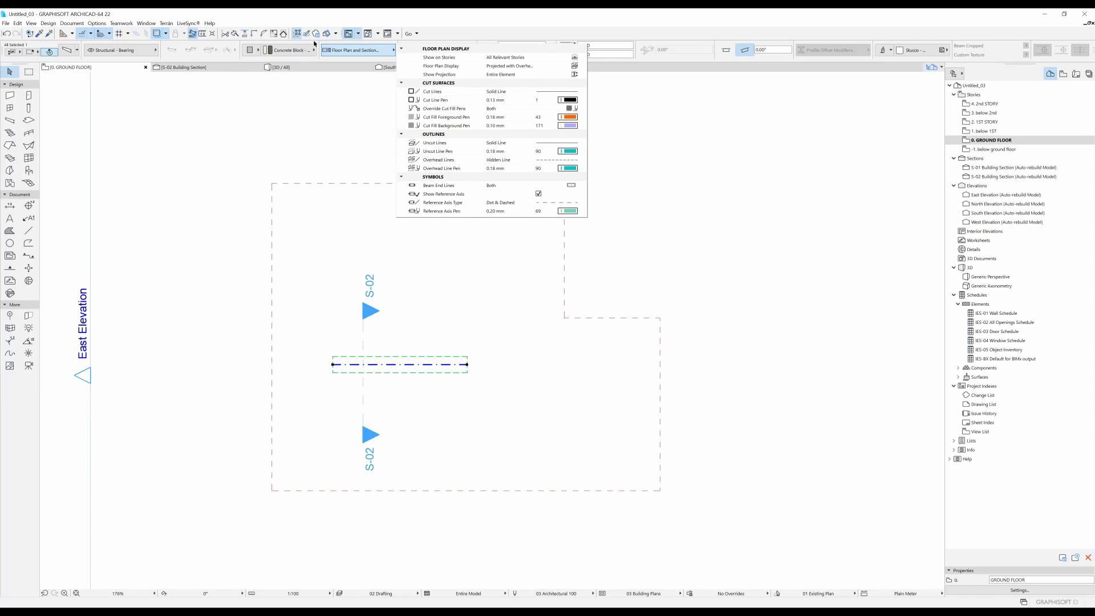
click(363, 51)
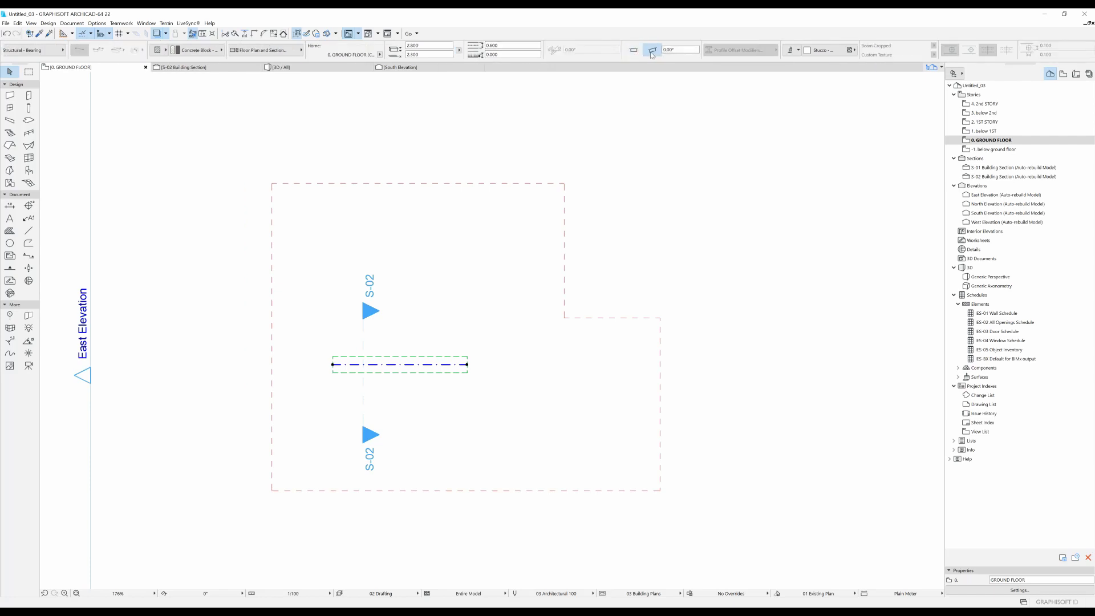
Step: Review the beam's slant option and its linked surface overrides for all five faces, and deselect the beam
click(636, 50)
click(608, 55)
click(606, 52)
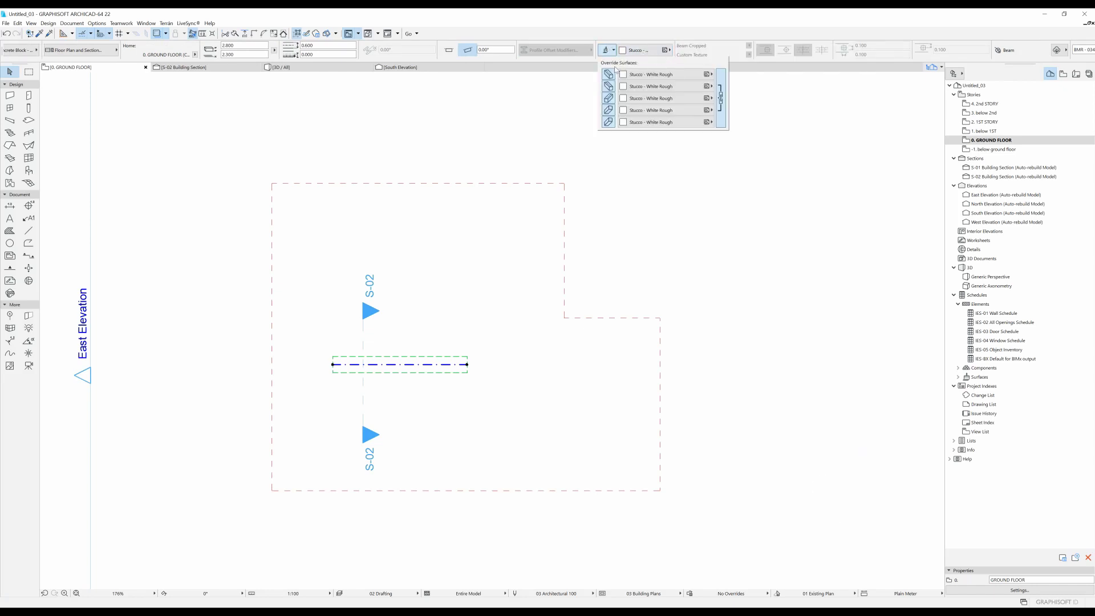
click(721, 93)
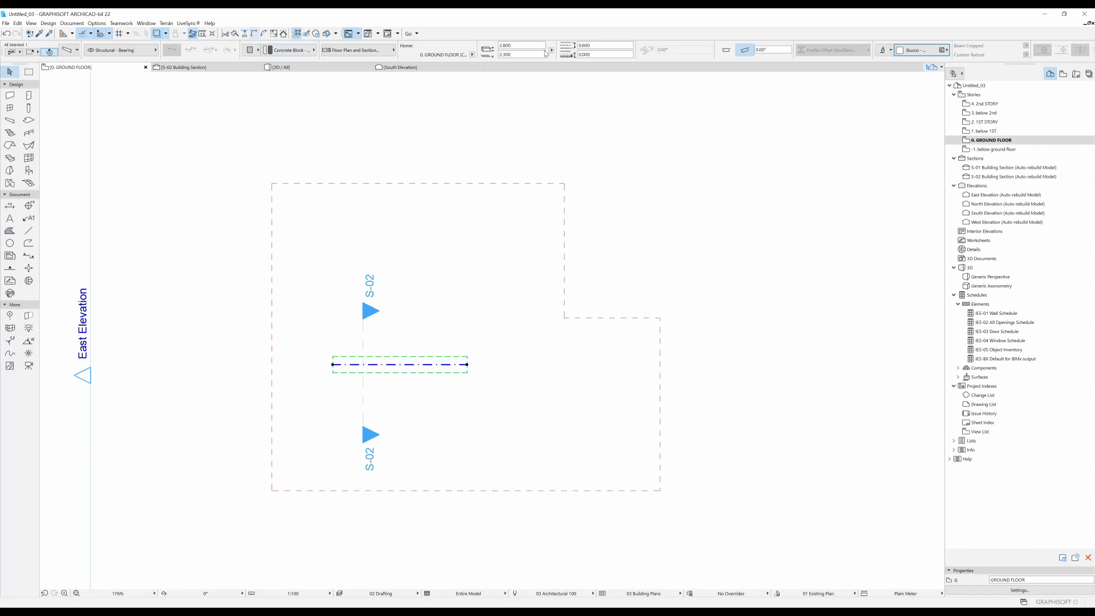
scroll(720, 50, down, 5)
click(591, 162)
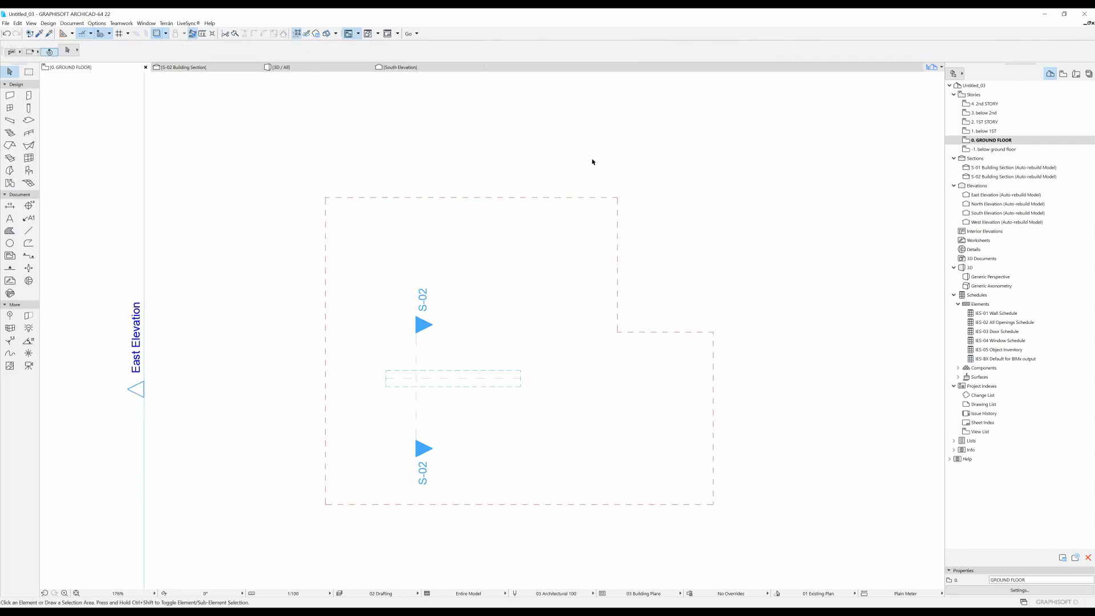